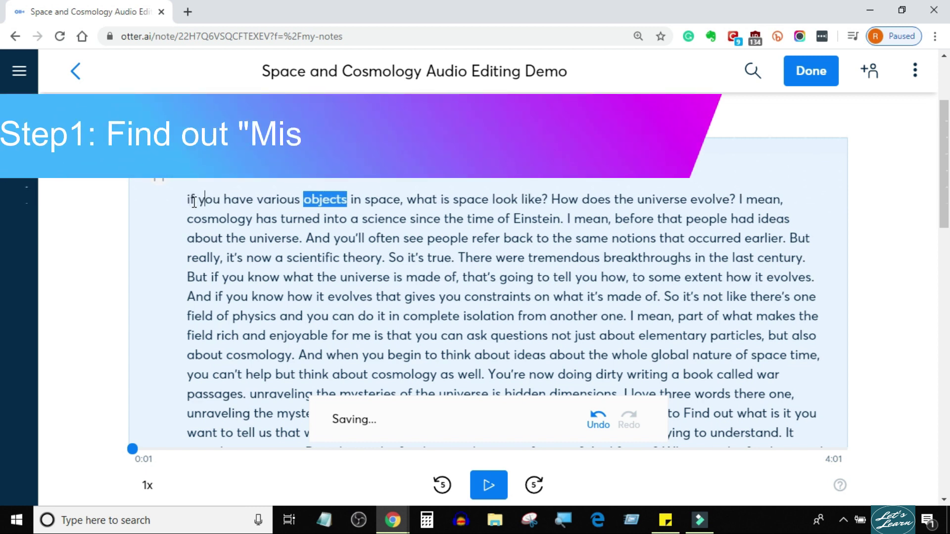
- Listen to the opening sentence of the recording and replace "is" with "does" in "what is space look like?"
key(ctrl+space)
key(ctrl+space)
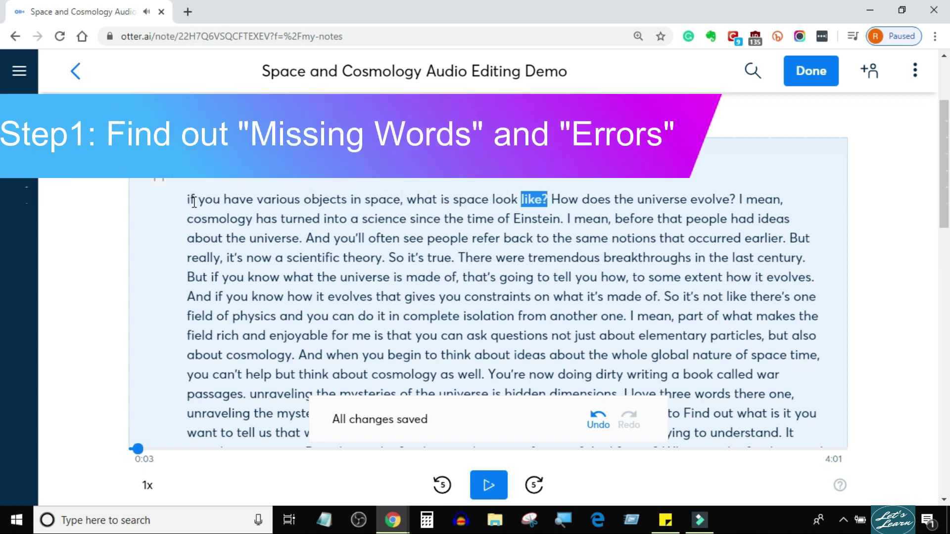
click(453, 200)
key(BackSpace)
key(BackSpace)
key(BackSpace)
text(does)
- Continue the playback and delete "how," before "to some extent" in the transcript's first paragraph
key(ctrl+space)
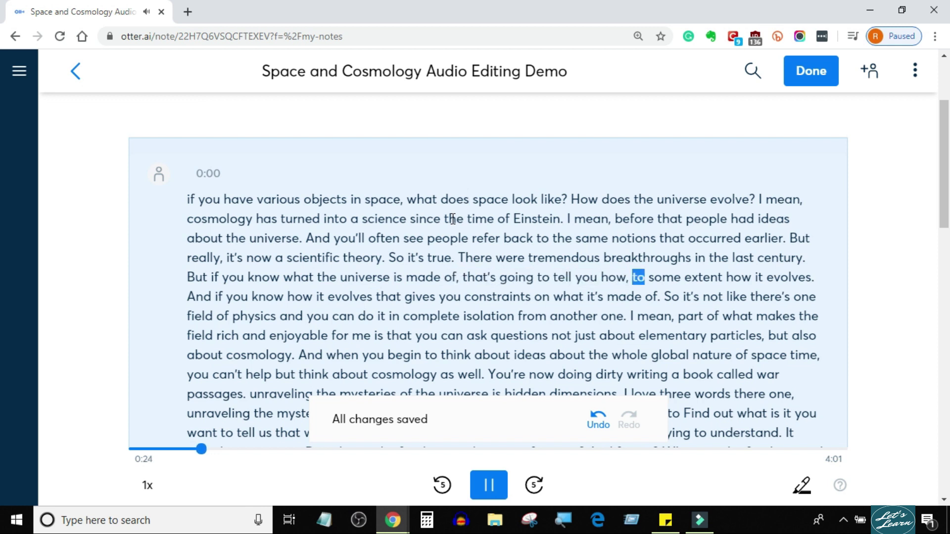
click(470, 200)
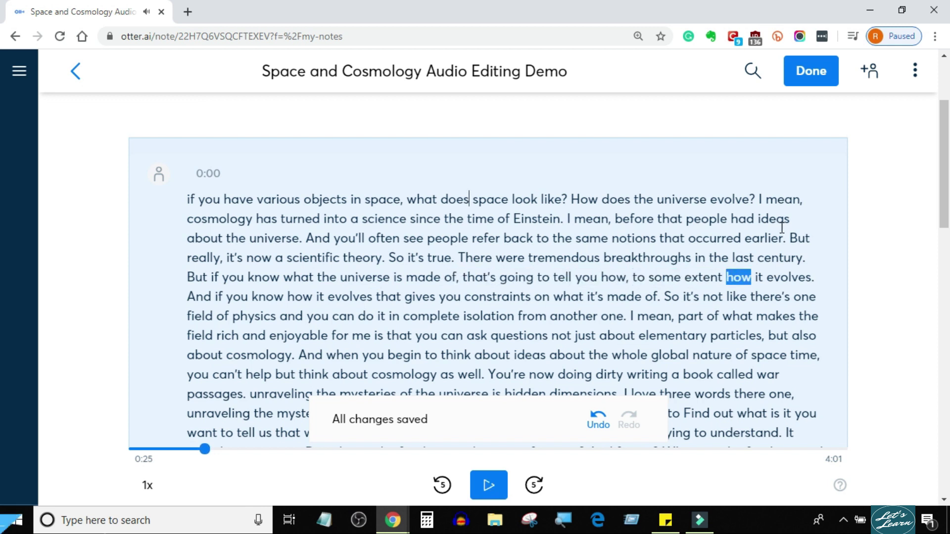
click(633, 282)
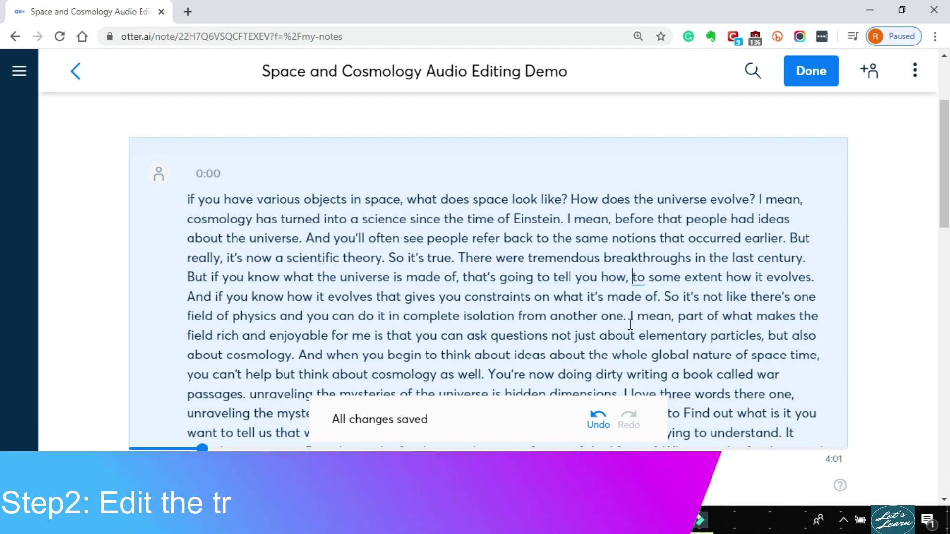
key(BackSpace)
key(BackSpace)
key(BackSpace)
key(BackSpace)
key(BackSpace)
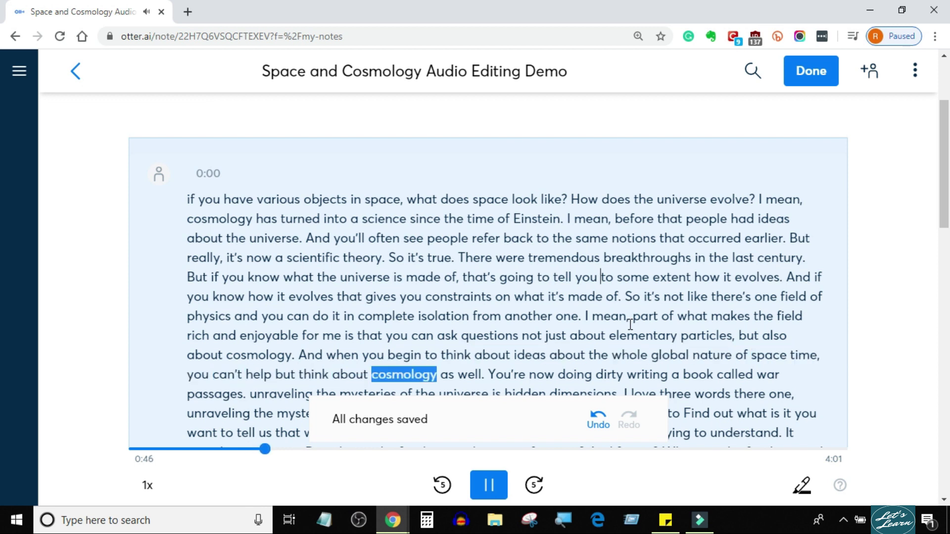
- Pause the playback, split off a new paragraph before "You're now doing dirty writing" and tag it as Speaker 2
key(ctrl+space)
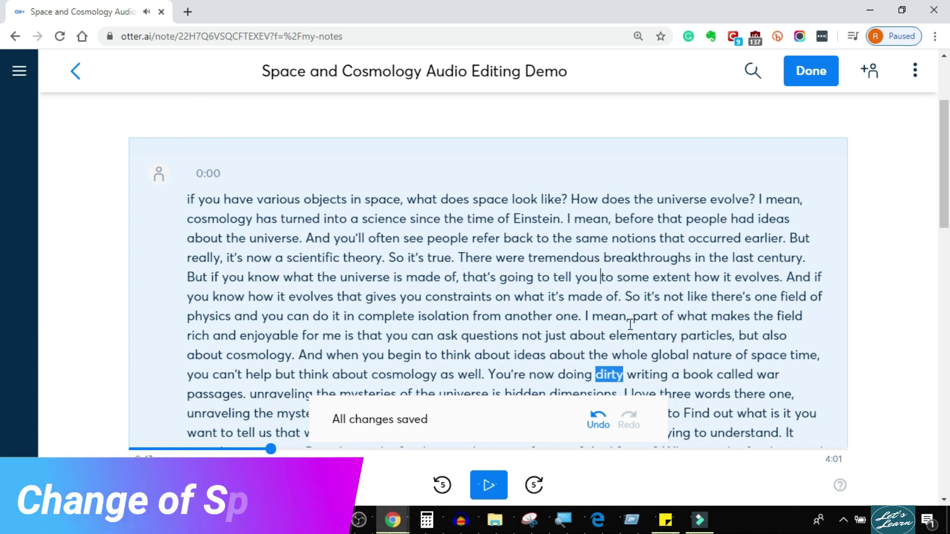
scroll(594, 297, down, 3)
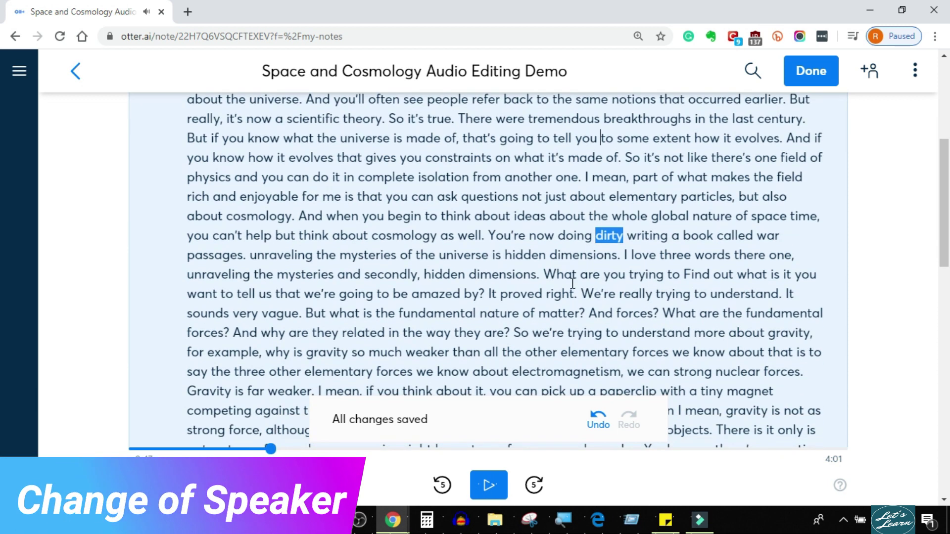
click(489, 231)
key(Return)
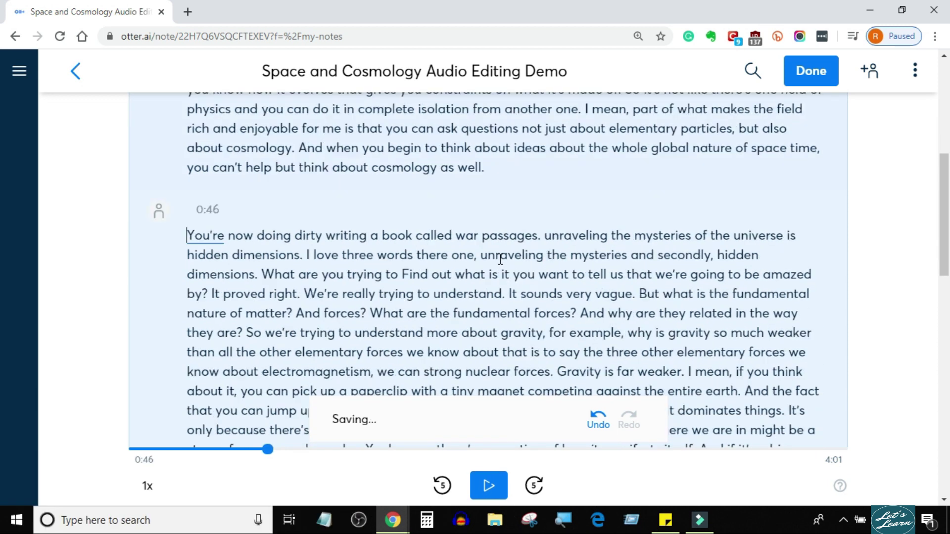
click(157, 211)
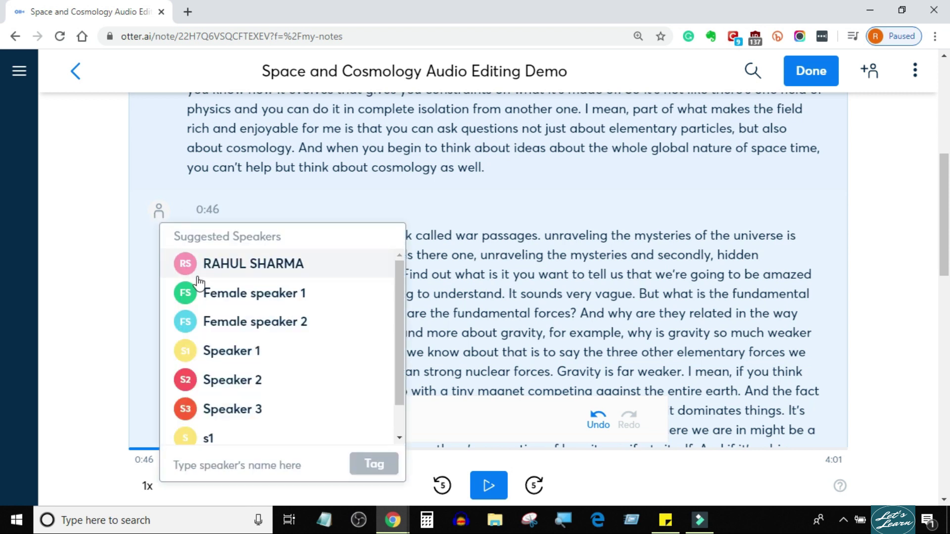
click(213, 381)
- Replay the start of Speaker 2's paragraph and replace "dirty" with "already you're"
key(ctrl+space)
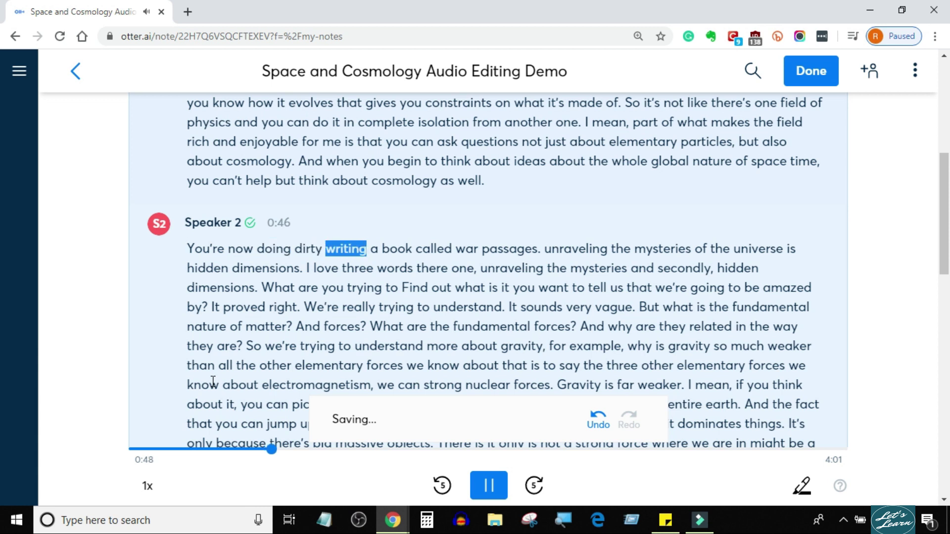
key(ctrl+space)
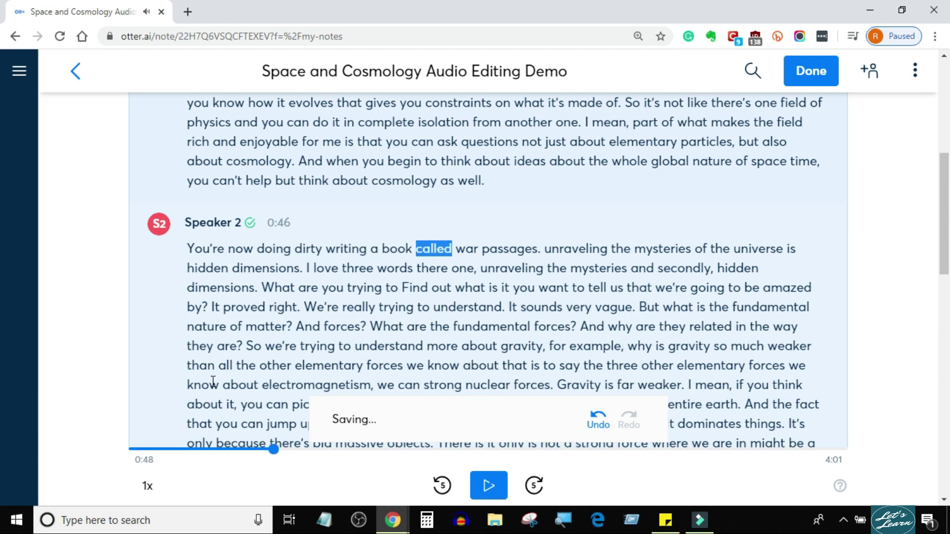
click(322, 248)
key(BackSpace)
key(BackSpace)
key(BackSpace)
key(BackSpace)
key(BackSpace)
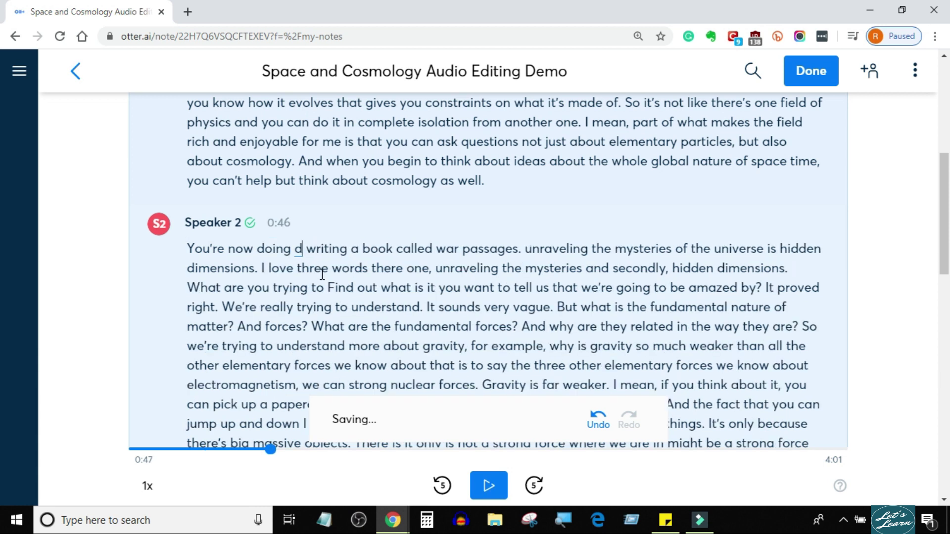
text(alread)
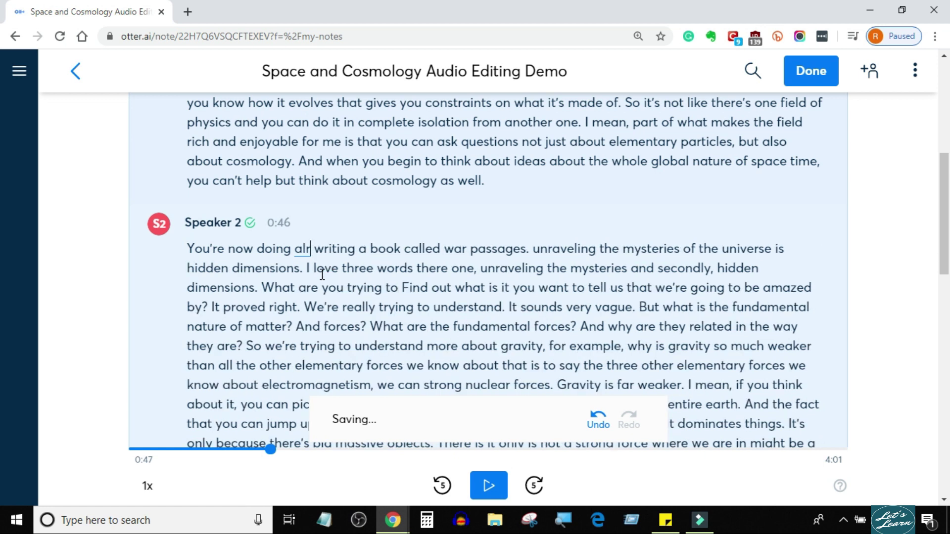
text(y you)
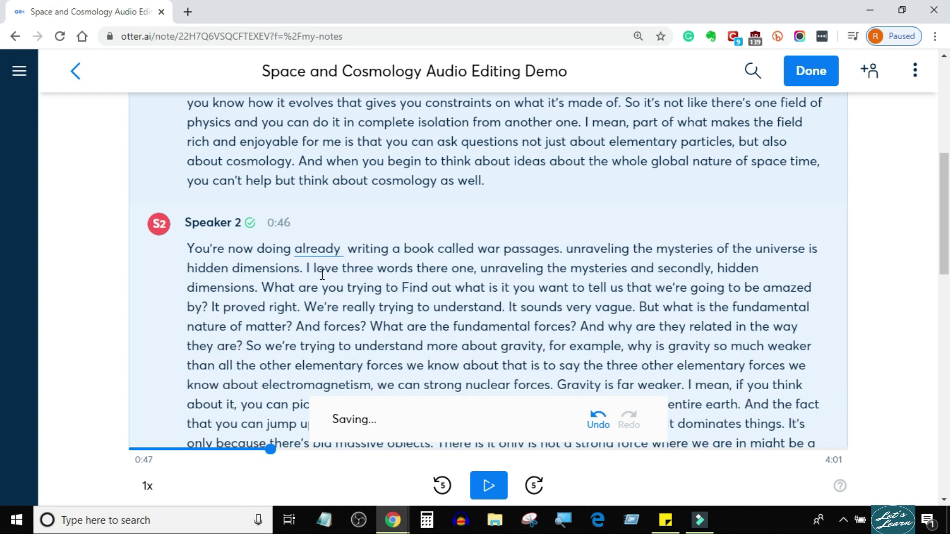
text('re)
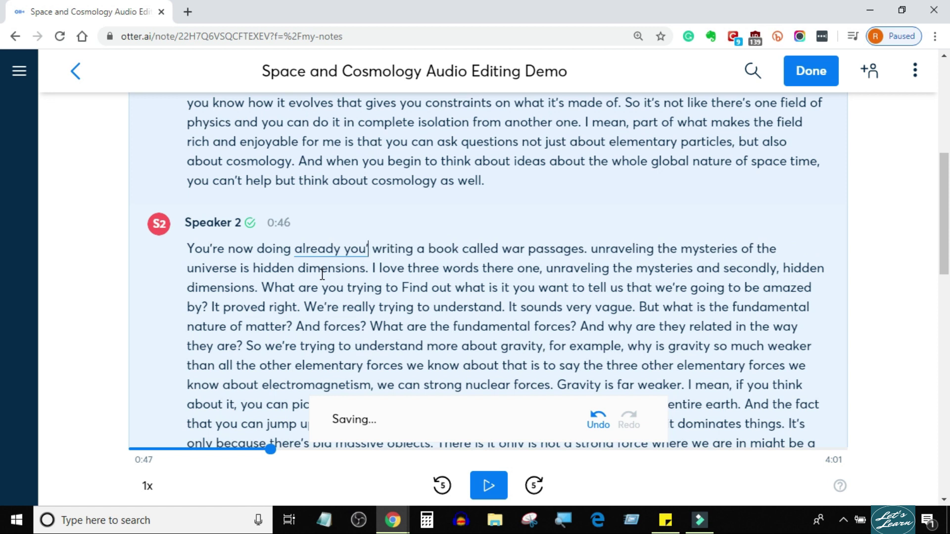
- Listen to the book title being spoken and insert a comma after "called" and an opening quotation mark before "war passages"
key(ctrl+space)
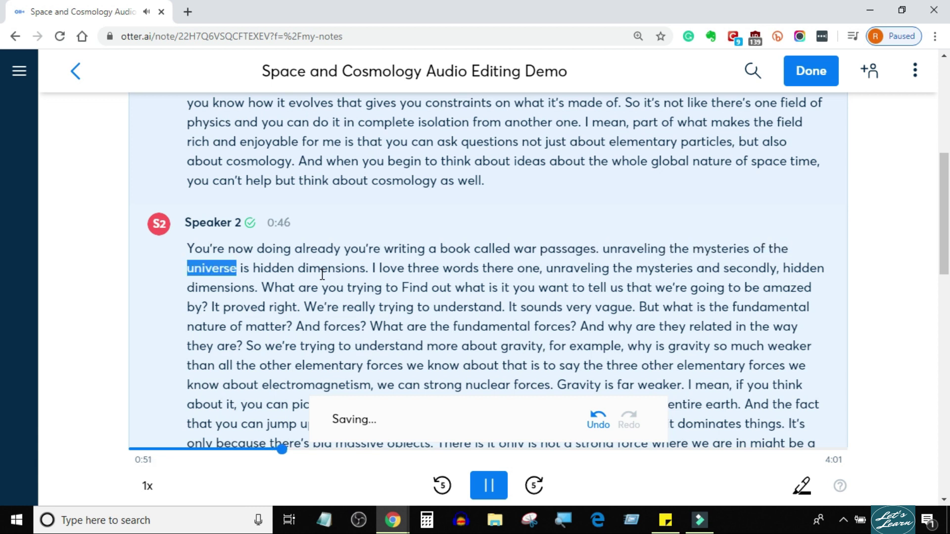
key(ctrl+space)
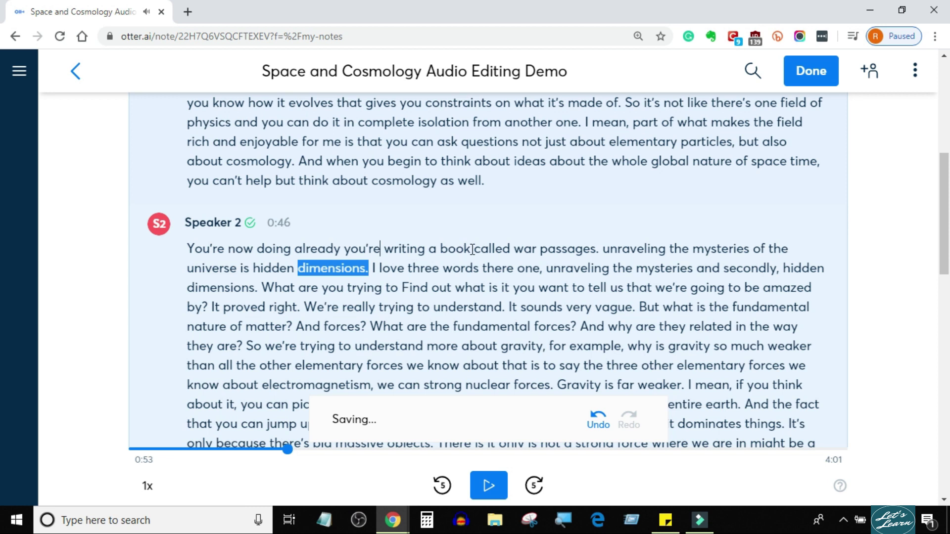
ctrl+click(518, 249)
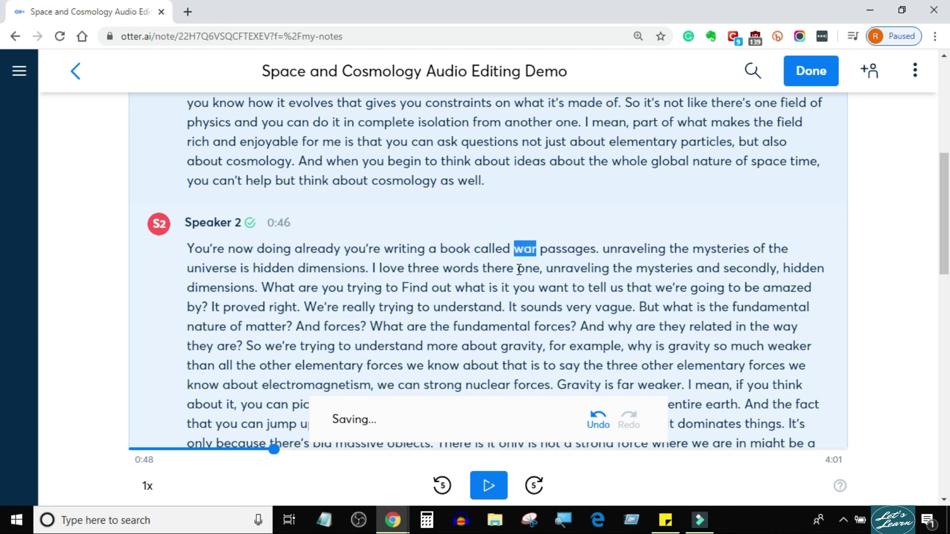
text(, )
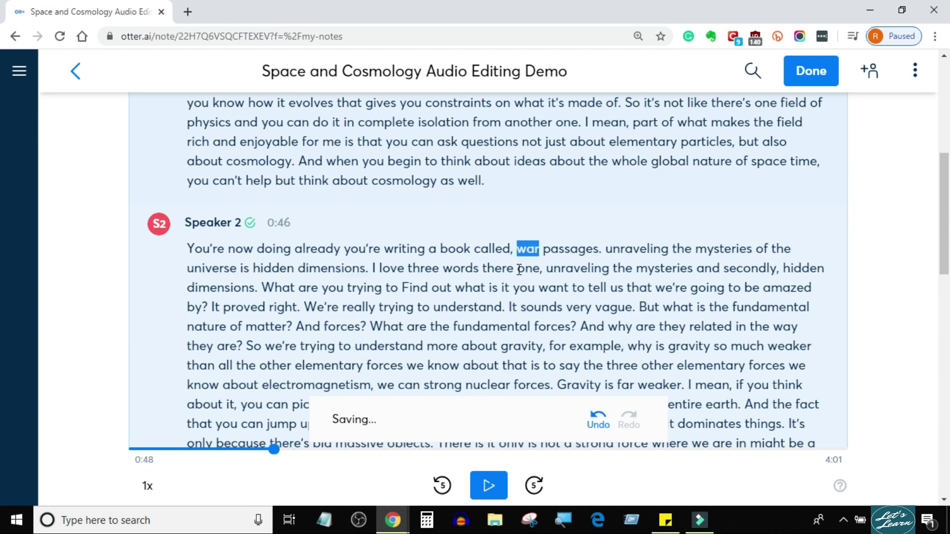
text(")
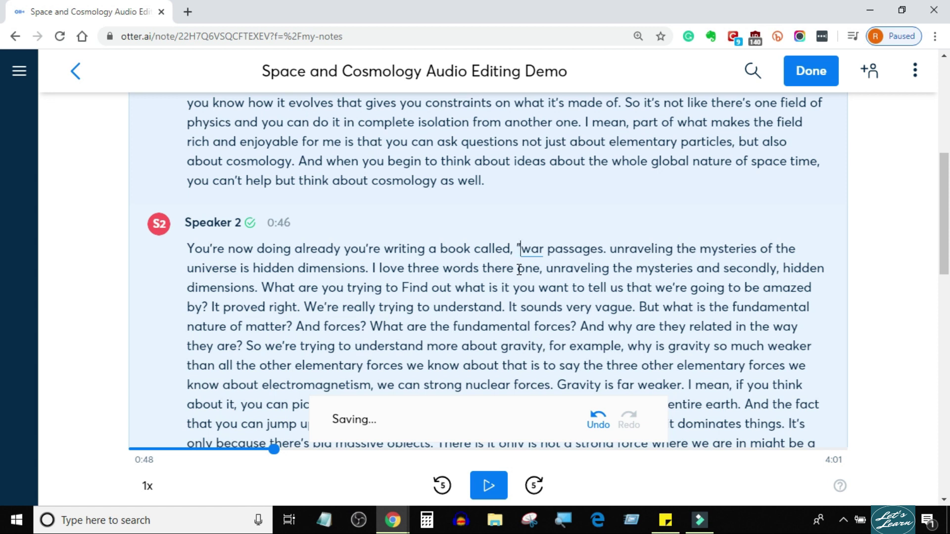
- Copy the title from "war passages" to "hidden dimensions." and search Google for it in a new browser tab
drag(522, 250, 370, 273)
click(512, 218)
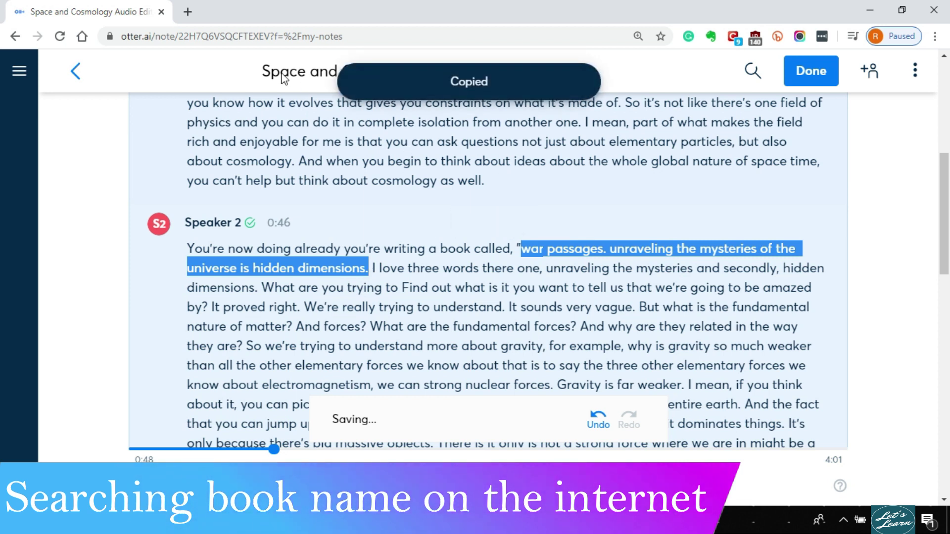
click(188, 12)
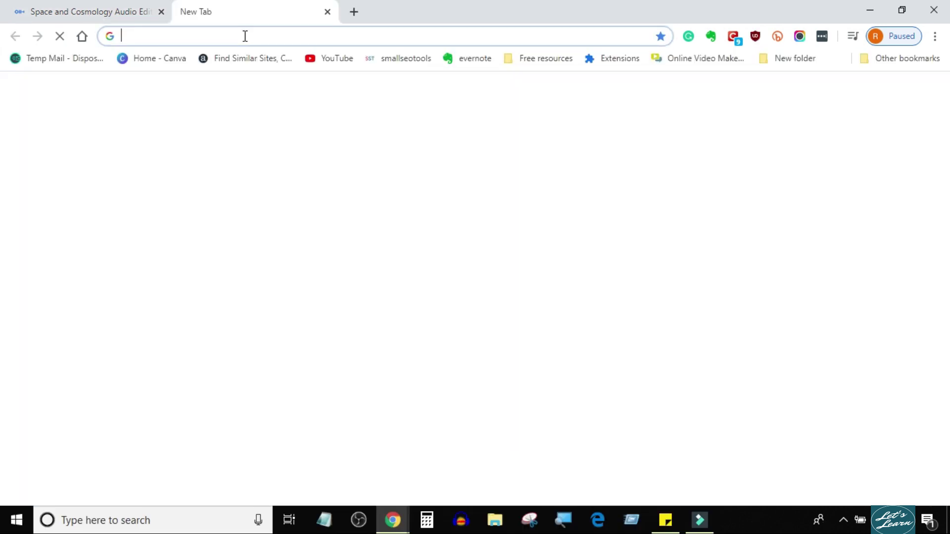
key(ctrl+v)
key(Return)
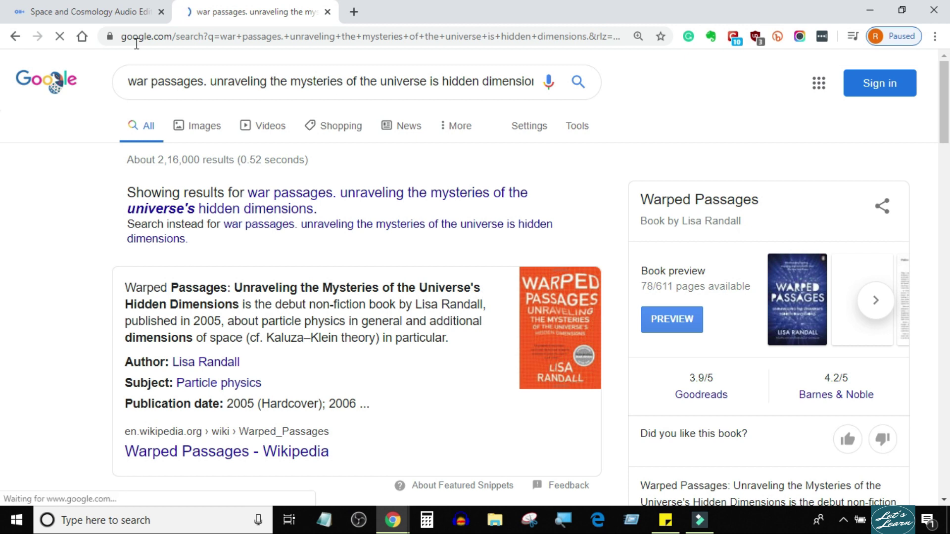
- Return to the Otter transcript and change "war" in the book title to "Warped"
click(99, 12)
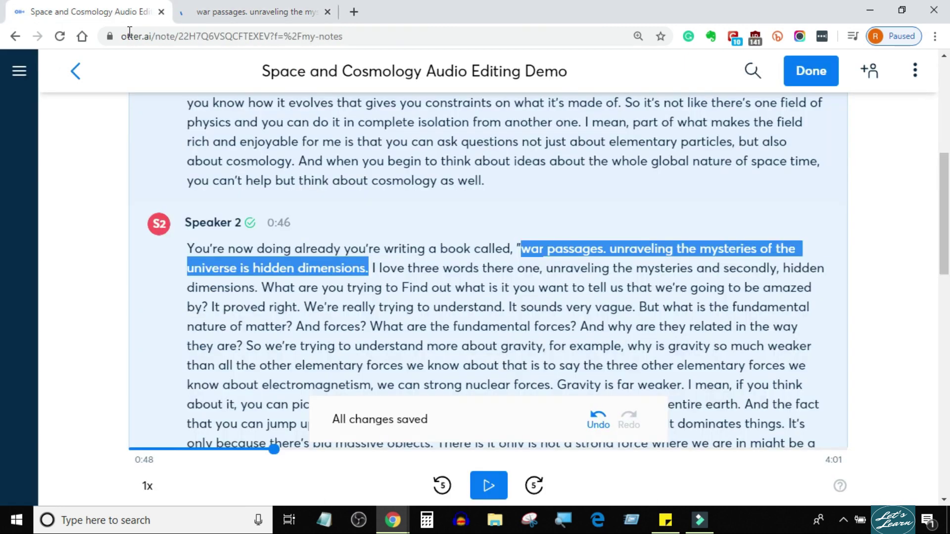
click(530, 249)
key(BackSpace)
text(War)
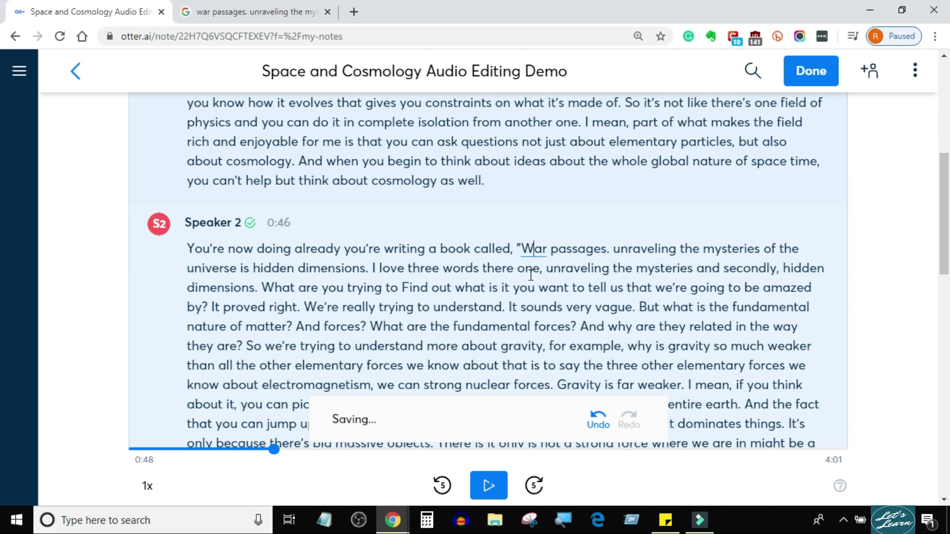
text(ped)
- Correct the following title words to "Passages: Unraveling the Mysteries", with a colon and capital initials
key(ctrl+shift+Left)
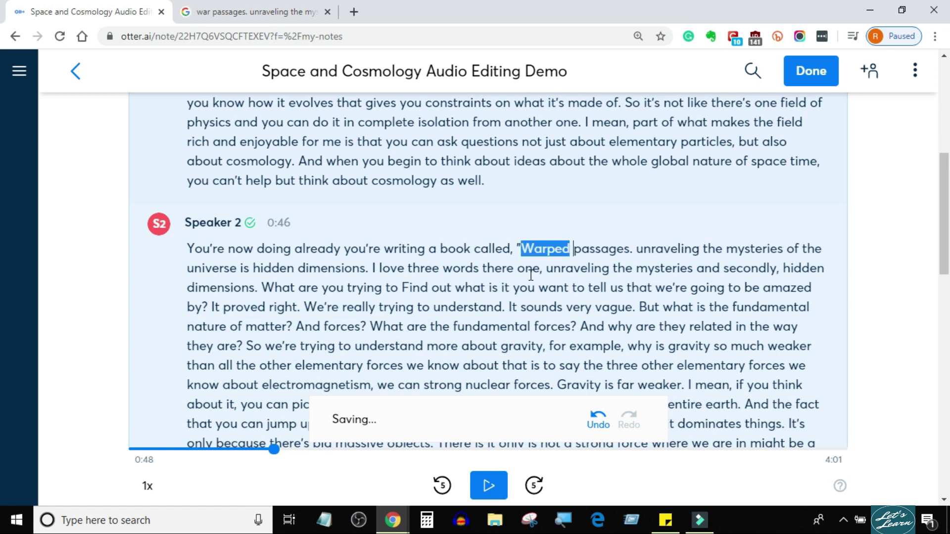
key(Delete)
text(P)
key(Delete)
text(:)
key(Delete)
text(U)
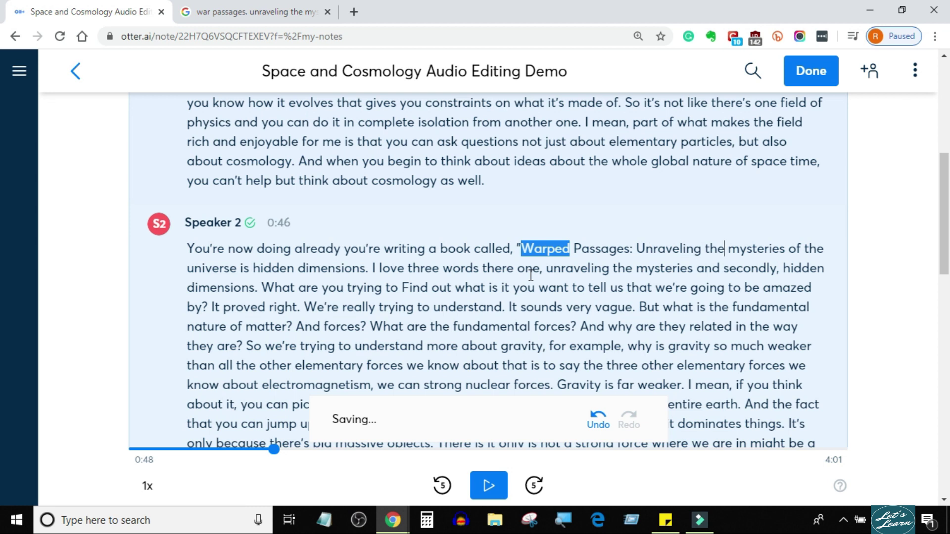
key(Delete)
text(M)
- Change "universe is" in the book title to "Universe's"
click(195, 271)
key(BackSpace)
text(U)
click(247, 270)
key(BackSpace)
key(BackSpace)
key(BackSpace)
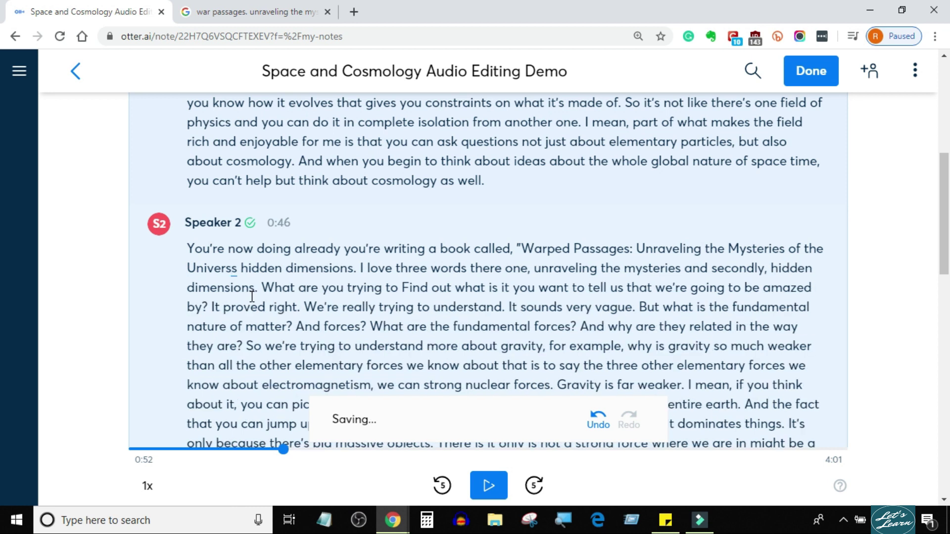
text(e')
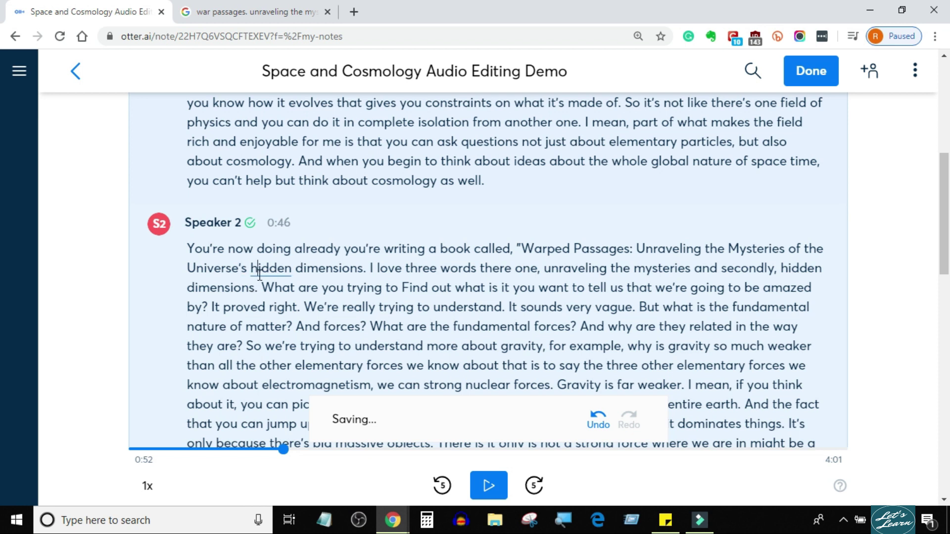
- Capitalize "Hidden Dimensions" in the book title and add a closing quotation mark after its period
key(BackSpace)
text(H)
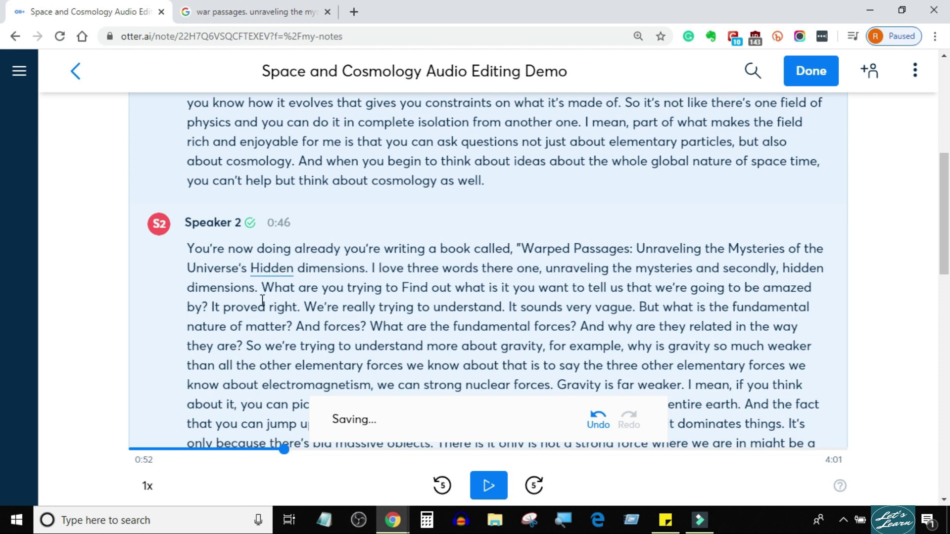
click(303, 276)
key(BackSpace)
text(D)
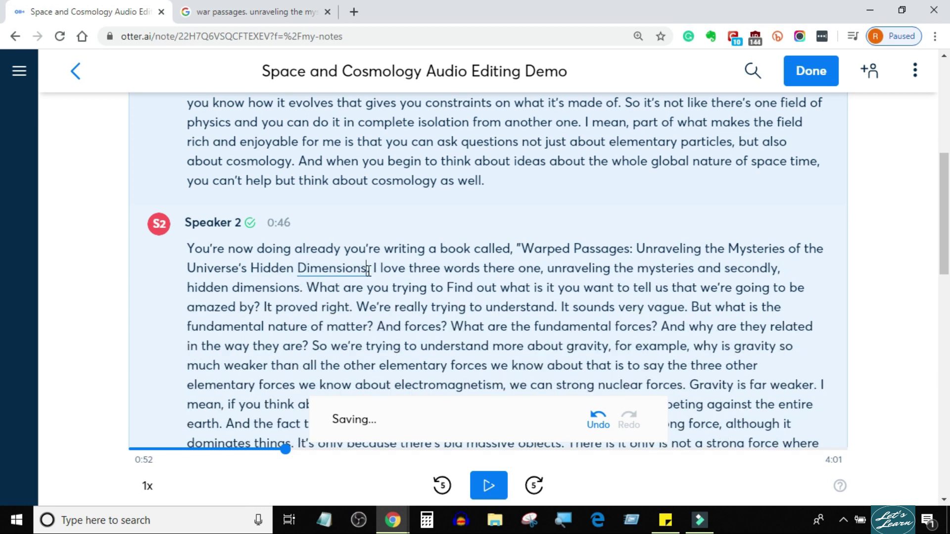
text(.")
- Play the recording on from the book title and change "It proved right" to "if it proved right"
key(ctrl+space)
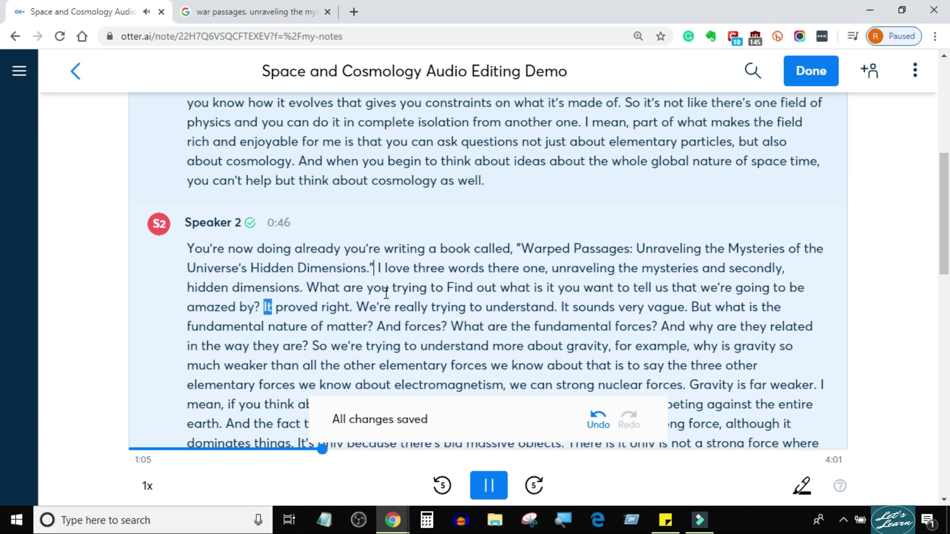
key(ctrl+space)
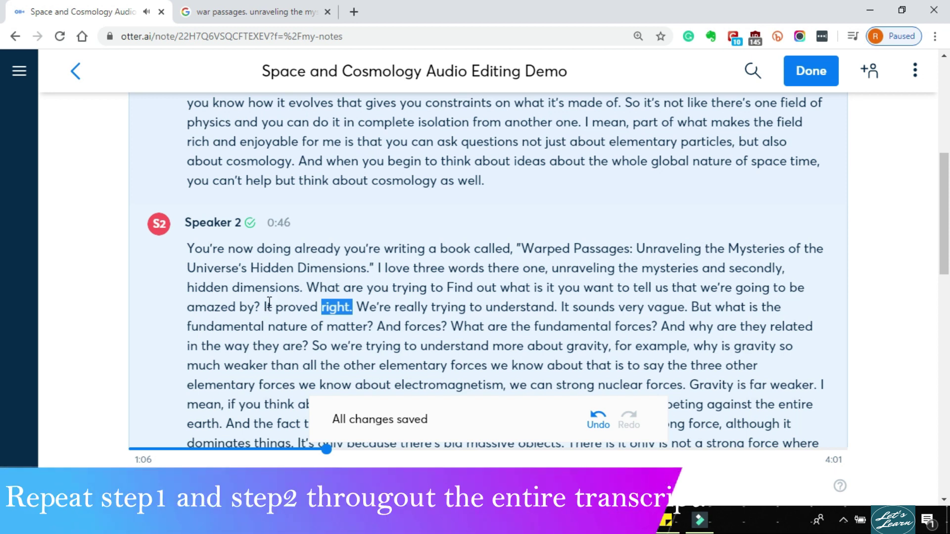
click(266, 307)
key(BackSpace)
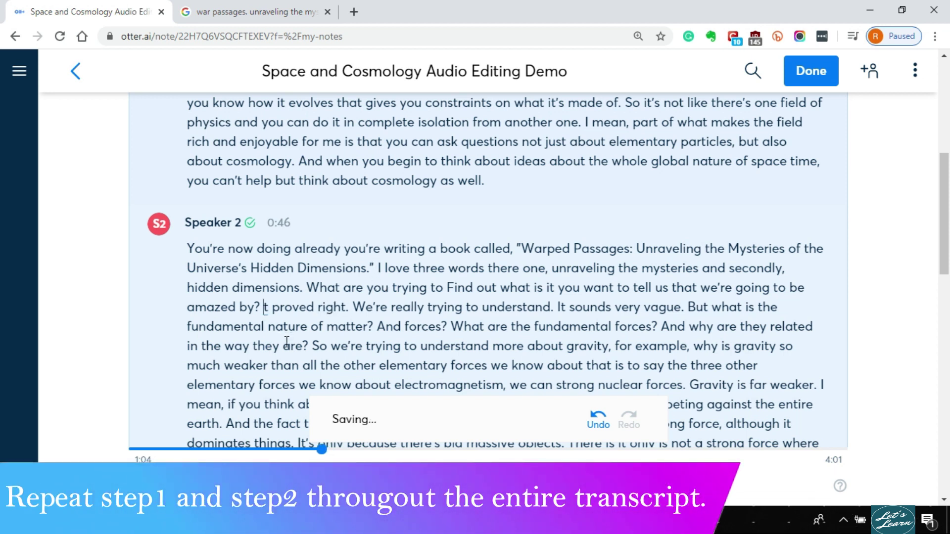
text(if )
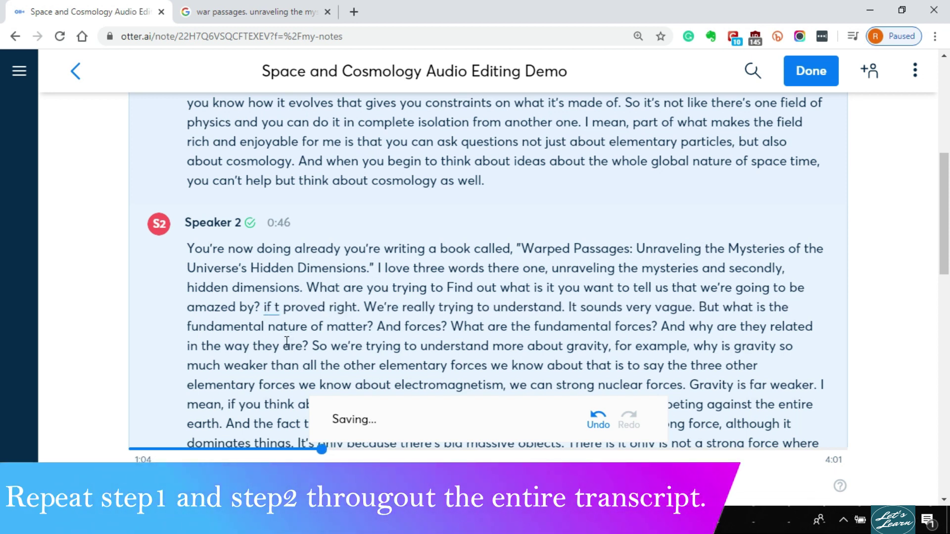
text(i)
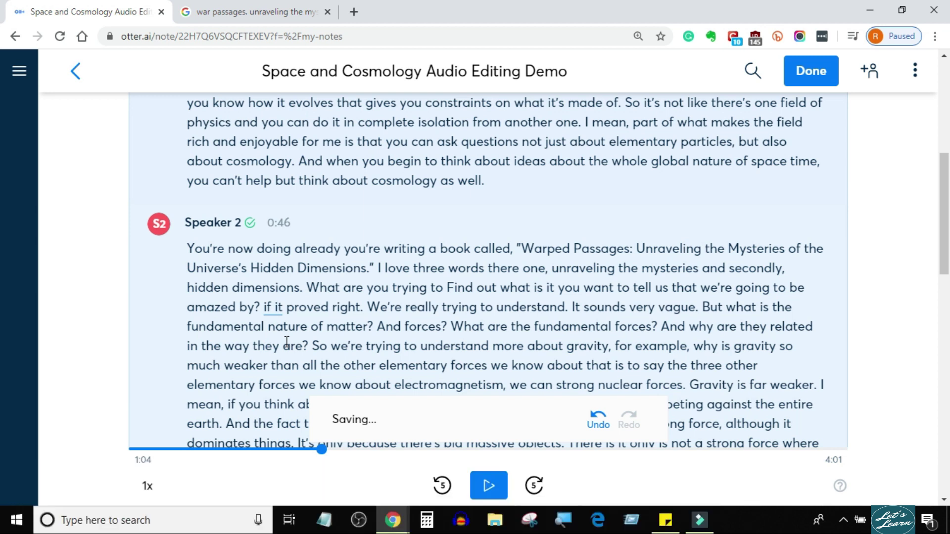
- Listen on, start a new paragraph at "We're really trying to understand" and tag it as Speaker 1
key(ctrl+space)
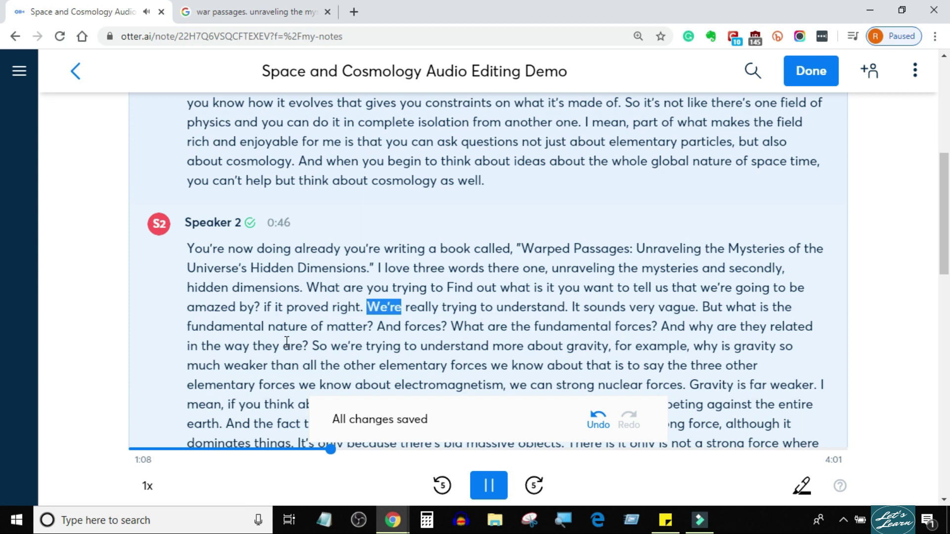
key(ctrl+space)
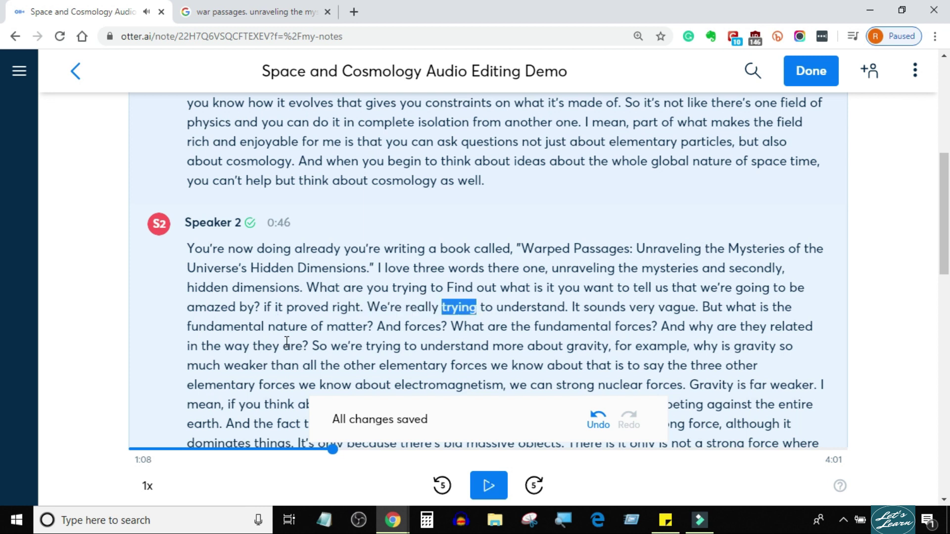
click(367, 307)
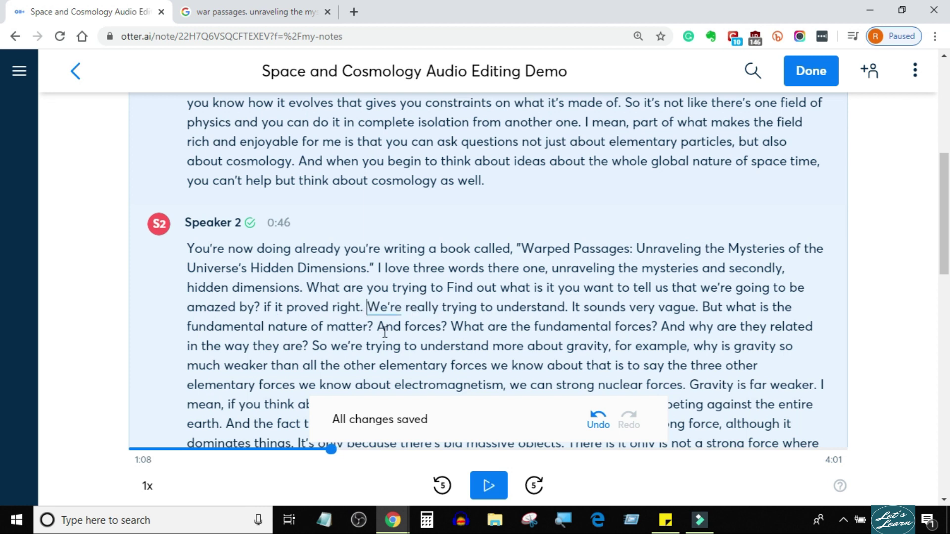
key(Return)
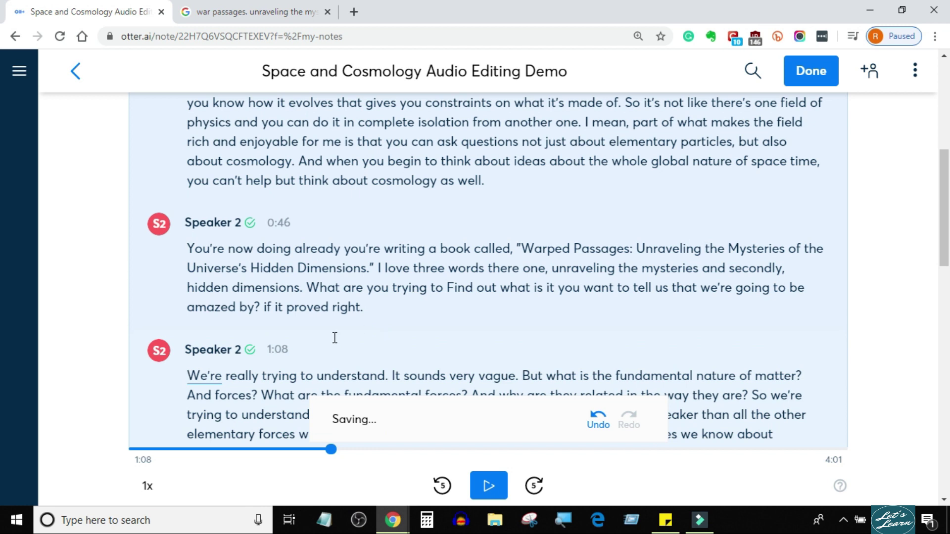
click(159, 352)
click(237, 242)
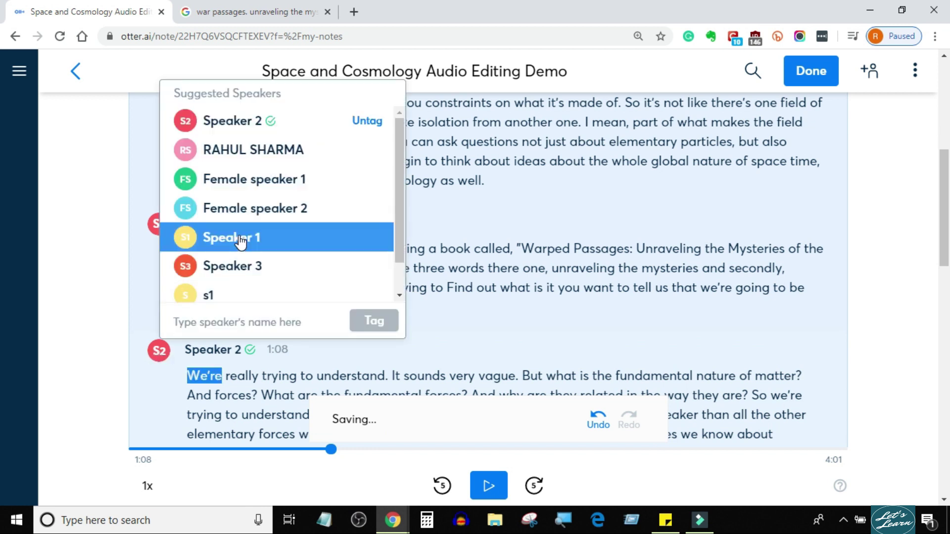
- Play the Speaker 1 paragraph and change "we can strong nuclear forces" to "weak and strong nuclear forces"
scroll(403, 303, down, 4)
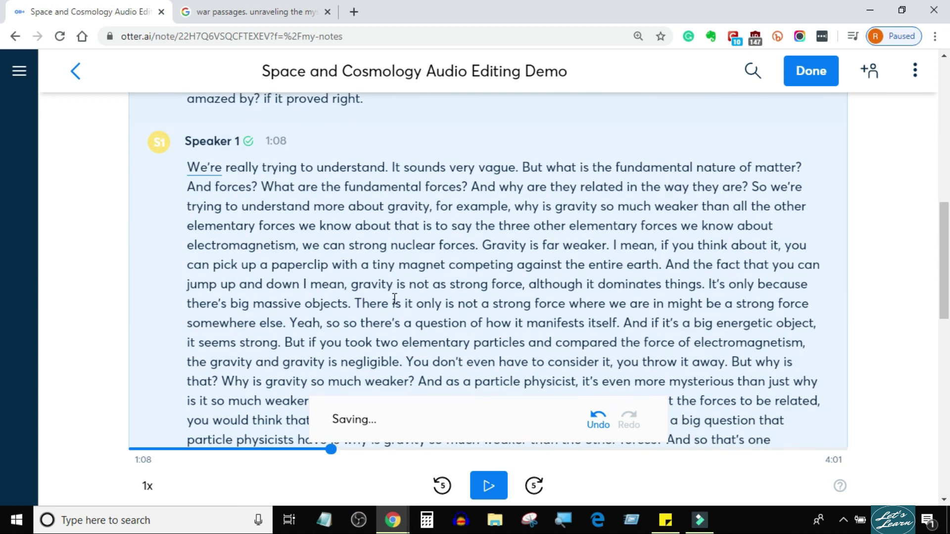
key(ctrl+space)
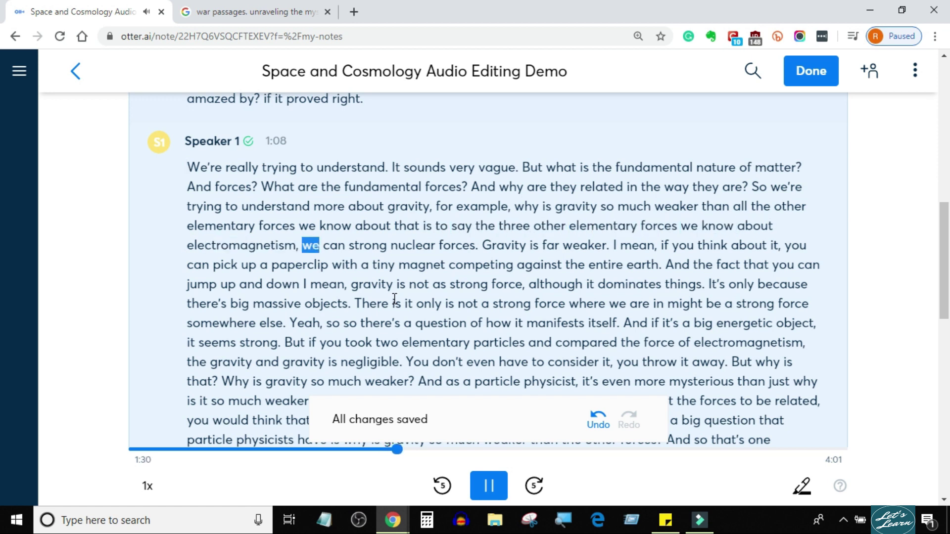
key(ctrl+space)
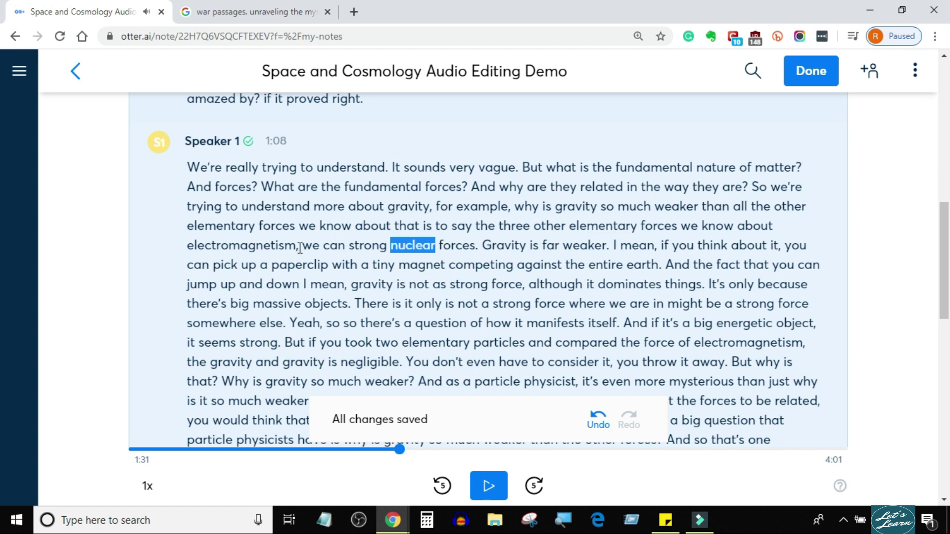
click(349, 245)
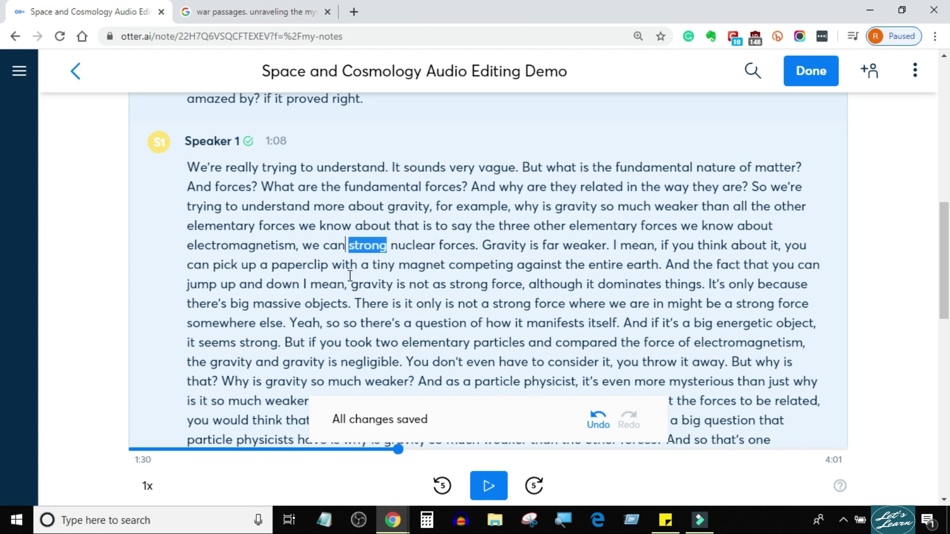
key(BackSpace)
key(BackSpace)
key(BackSpace)
key(BackSpace)
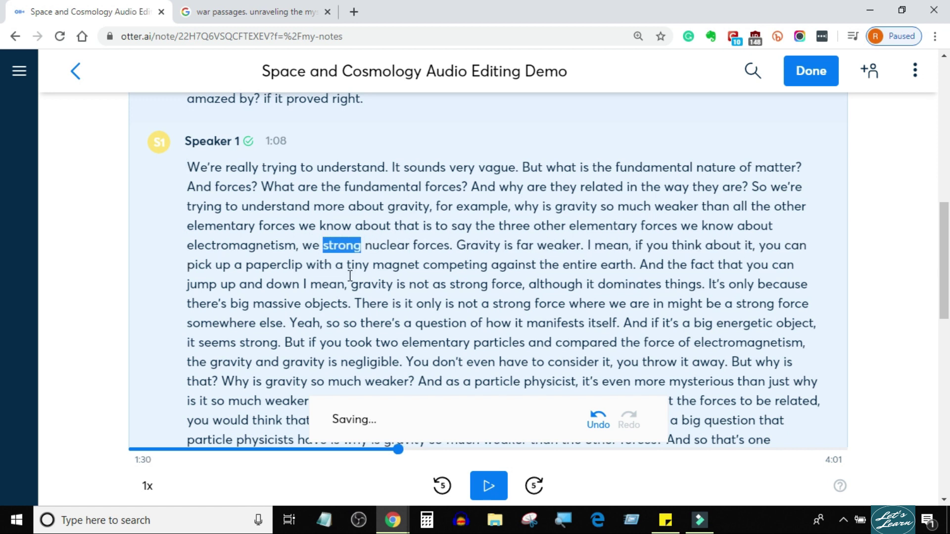
text(ak)
text( and)
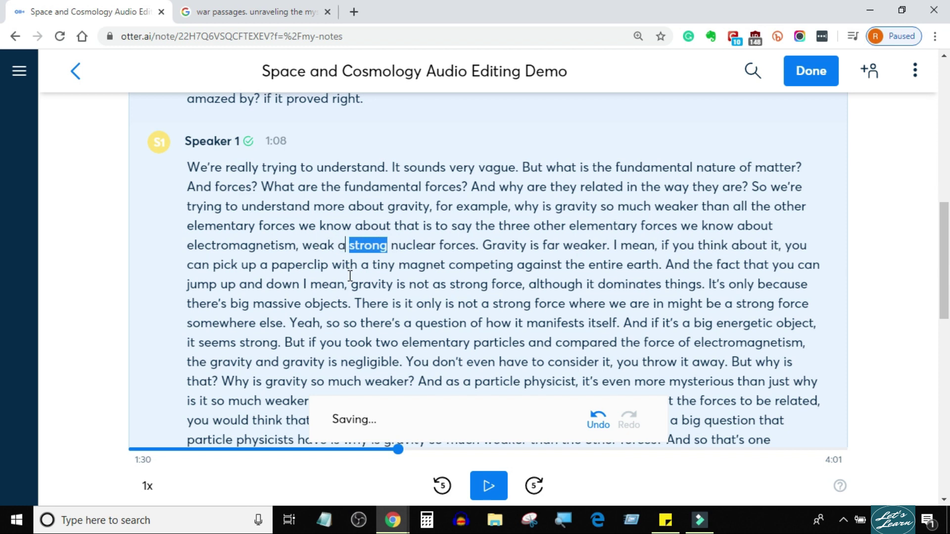
- Listen on, replay the sentence about gravity and change "not as strong force" to "not a strong force"
key(ctrl+space)
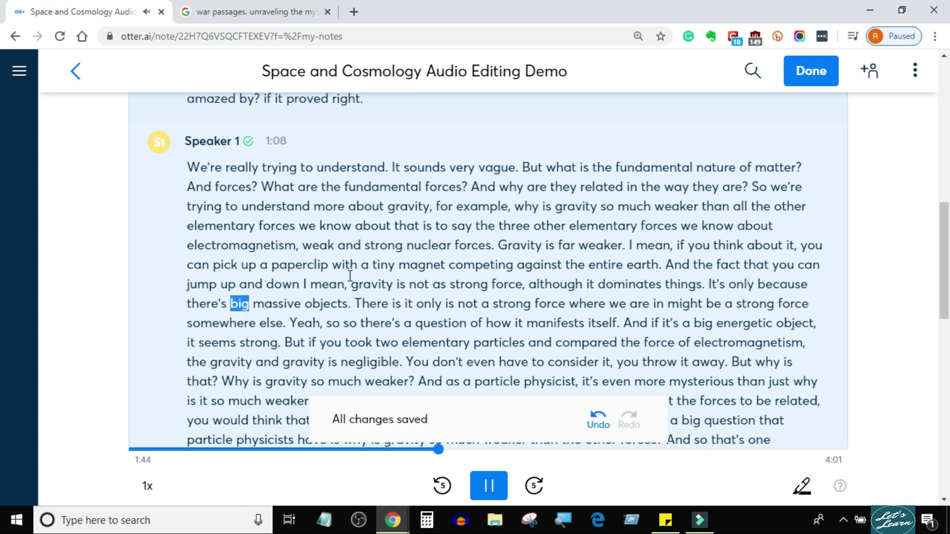
key(ctrl+space)
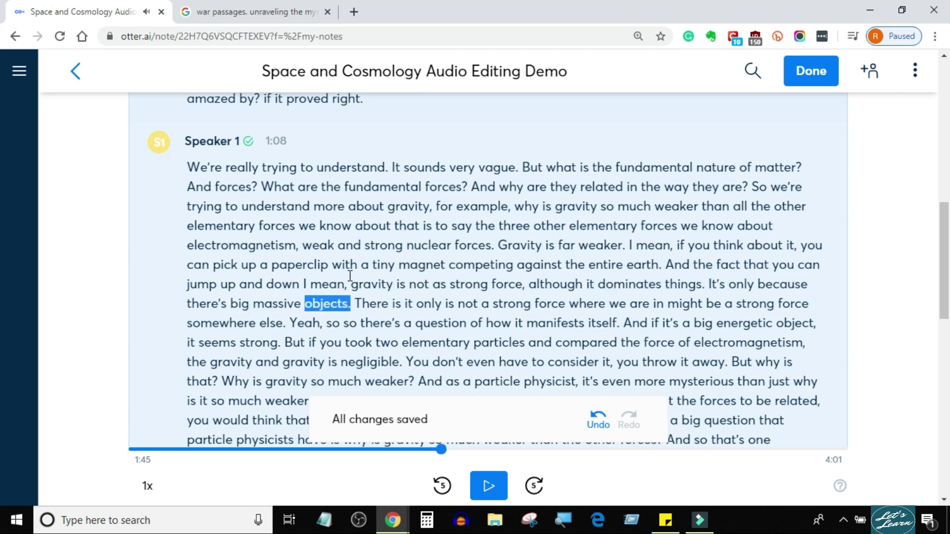
click(354, 285)
key(ctrl+space)
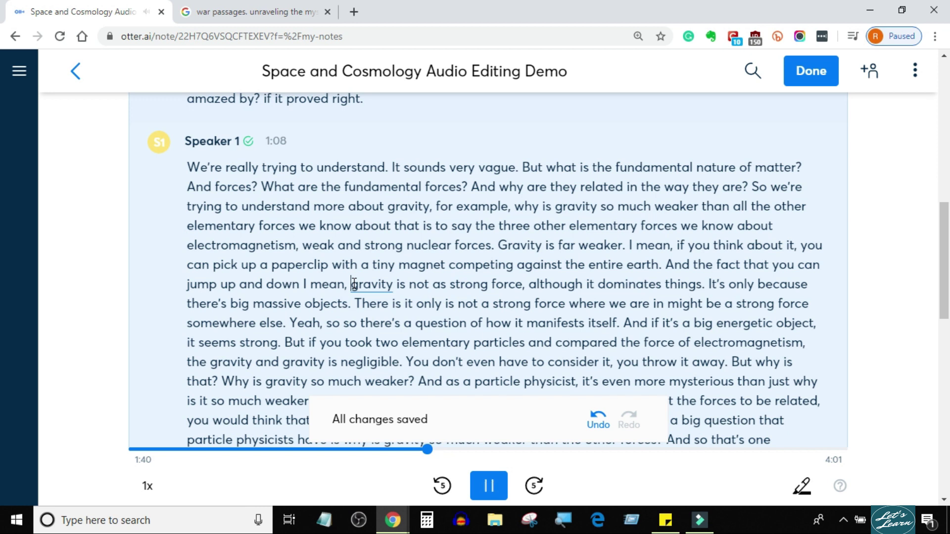
key(ctrl+space)
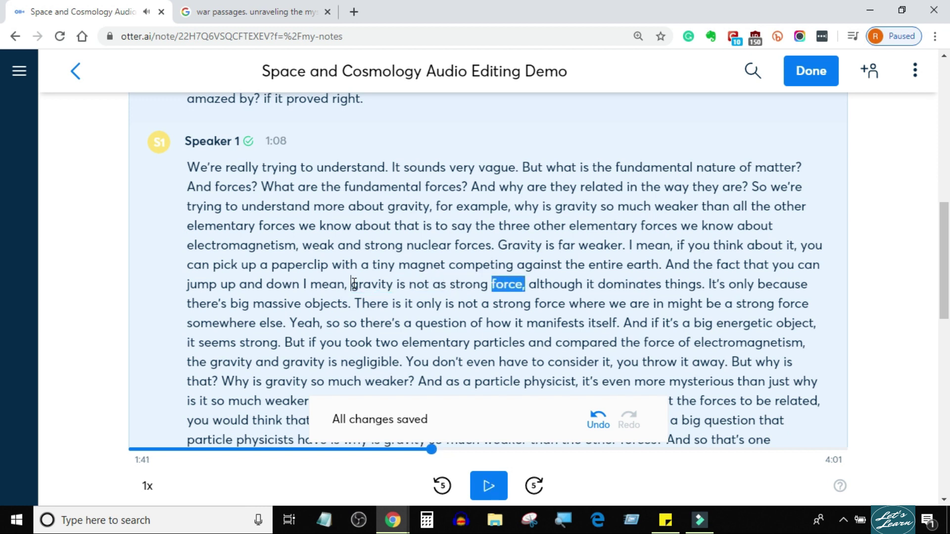
click(448, 284)
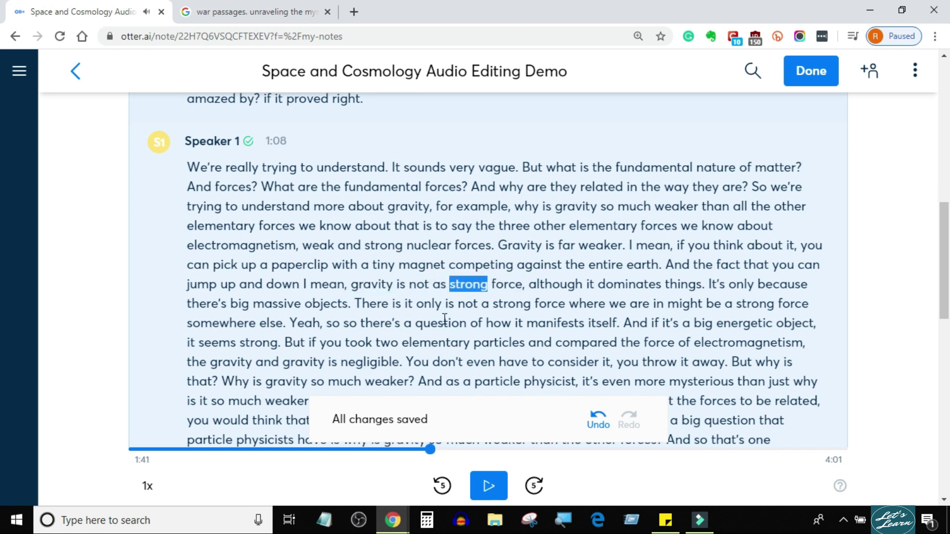
key(BackSpace)
- Listen on, start a new paragraph at "There is it only" and tag it as Speaker 2
key(ctrl+space)
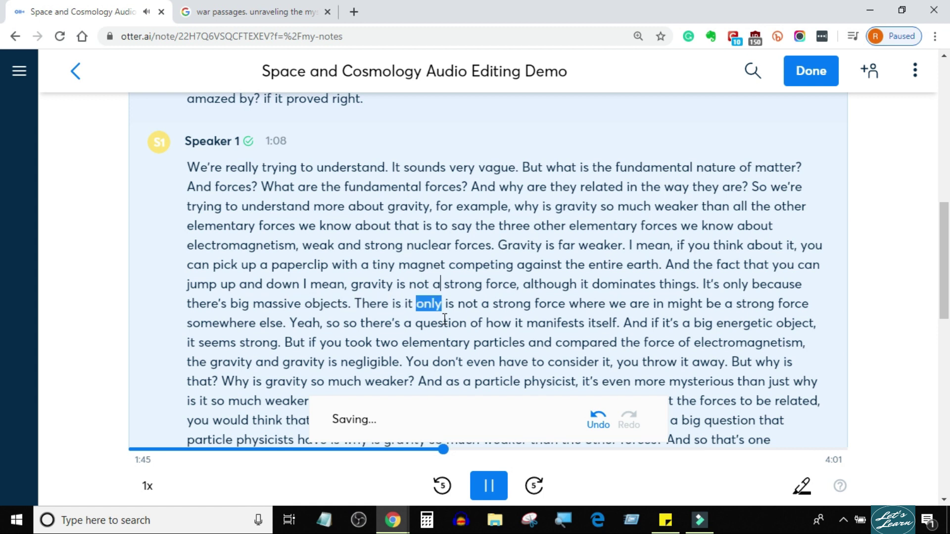
key(ctrl+space)
scroll(444, 319, down, 3)
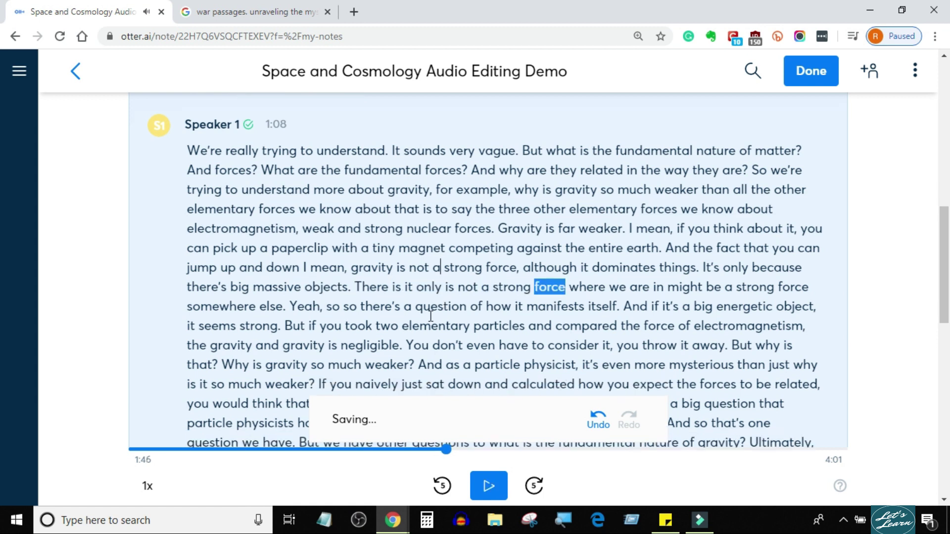
click(354, 164)
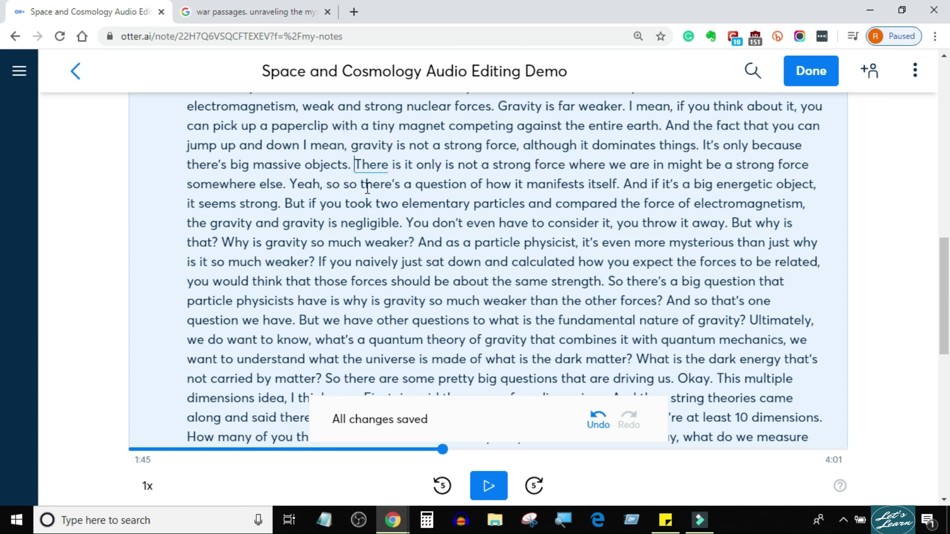
key(Return)
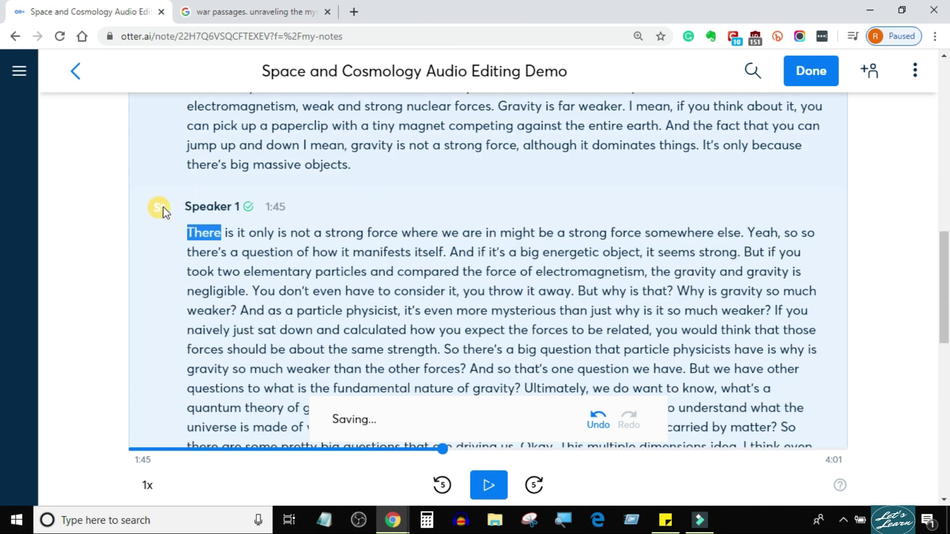
click(159, 207)
click(236, 294)
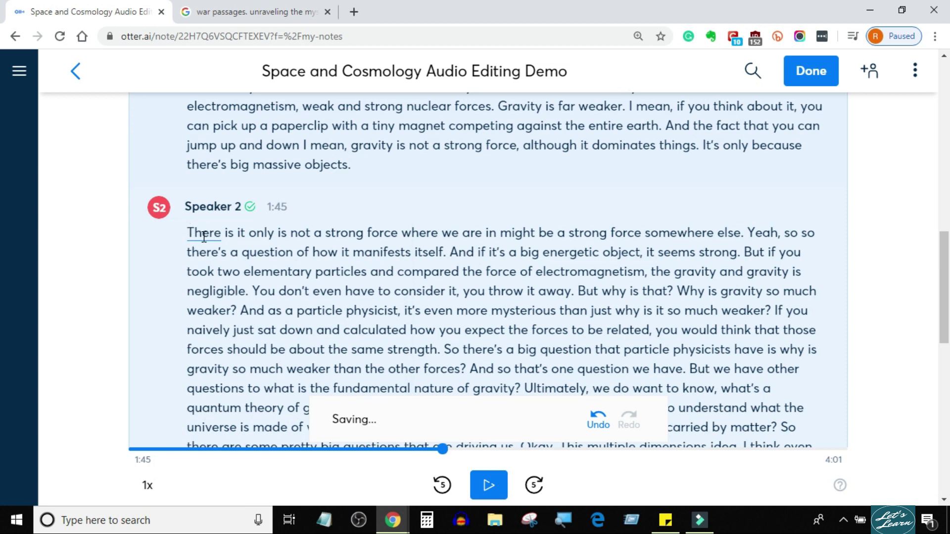
- Change the opening words "There is" of the 1:45 Speaker 2 paragraph to "Is"
double_click(226, 233)
key(BackSpace)
key(BackSpace)
key(BackSpace)
key(BackSpace)
key(BackSpace)
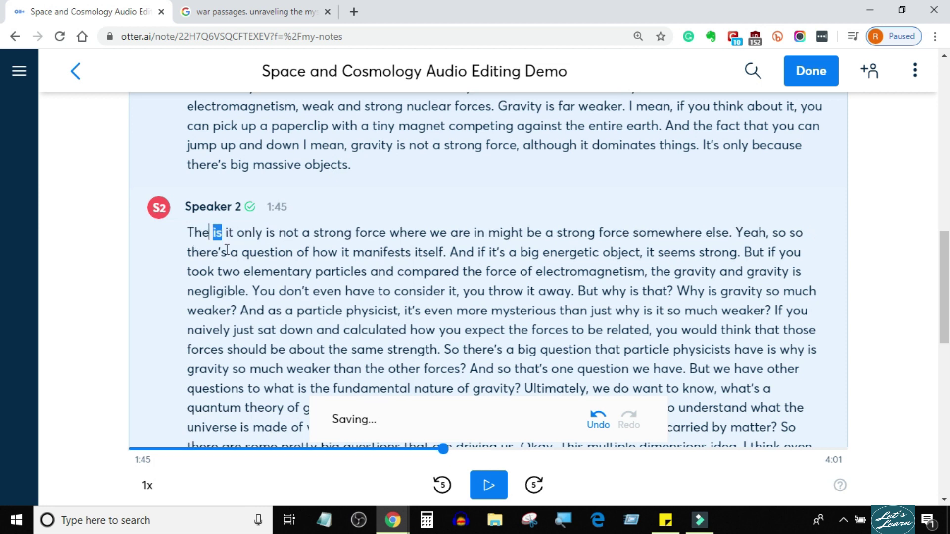
key(BackSpace)
key(Delete)
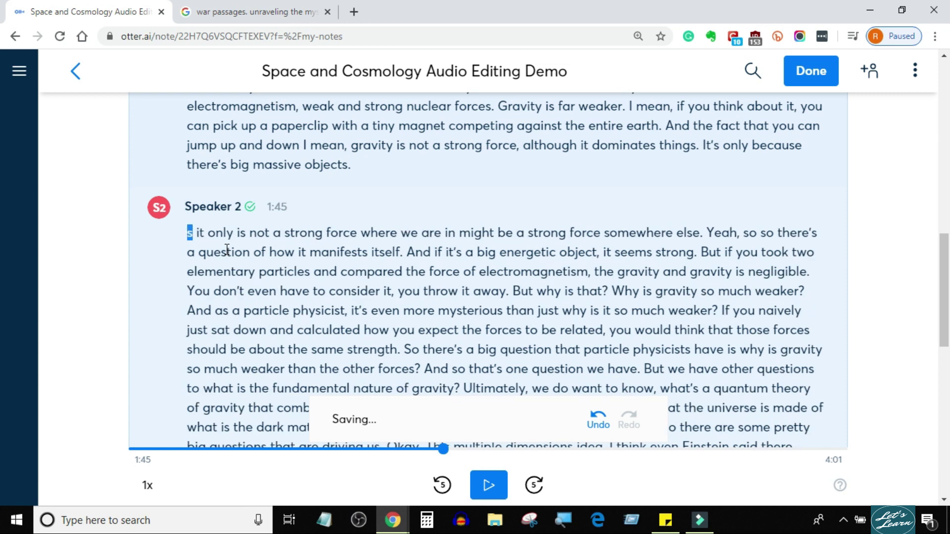
text(I)
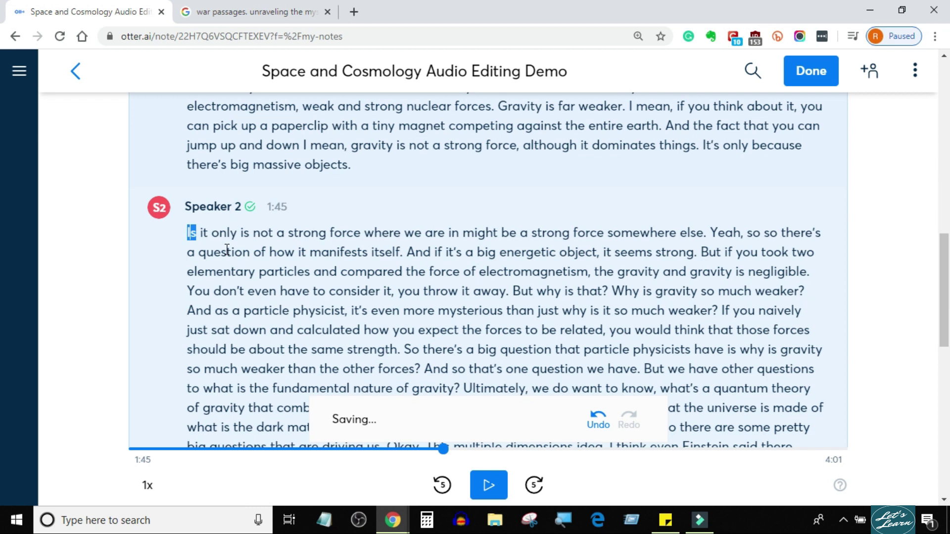
- Check the paragraph's first words against the recording and change "Is it only is not" to "Is it only its not"
key(ctrl+space)
key(ctrl+space)
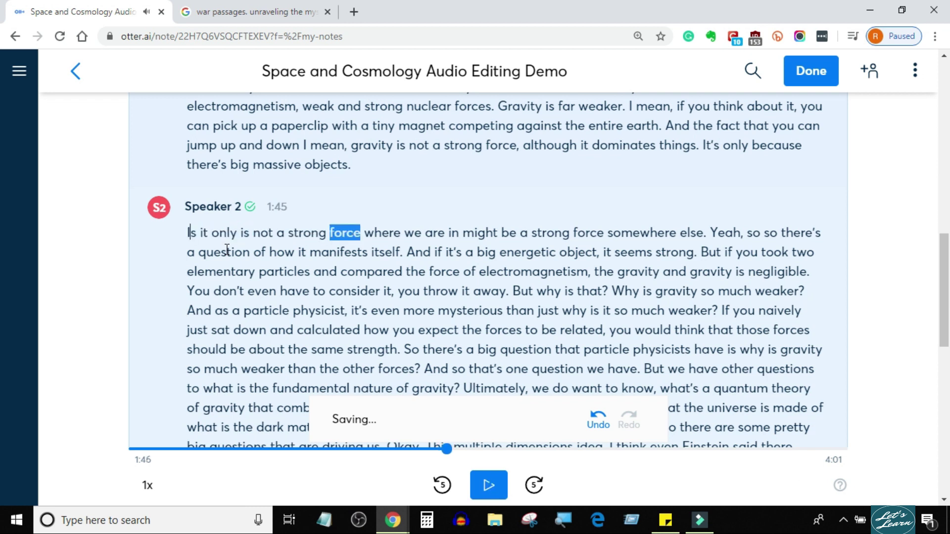
click(248, 232)
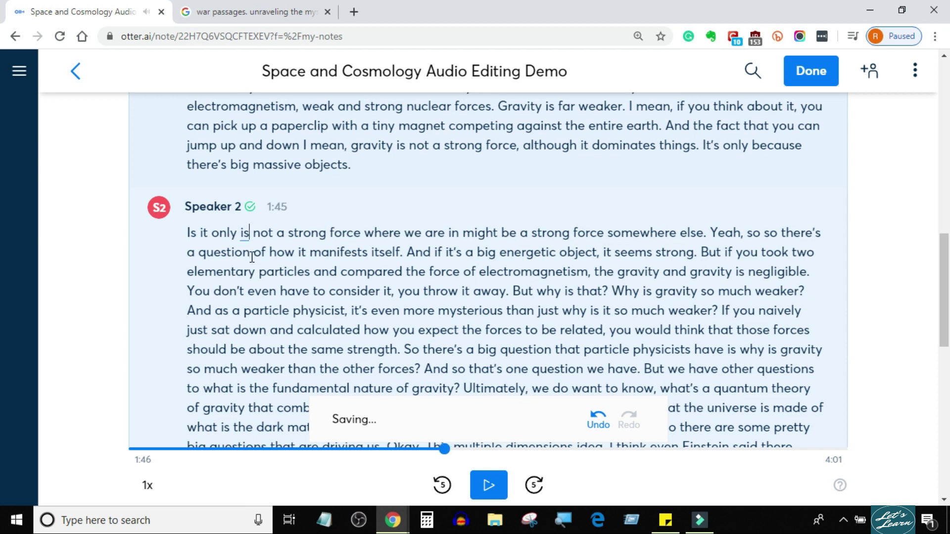
key(BackSpace)
key(BackSpace)
text(its)
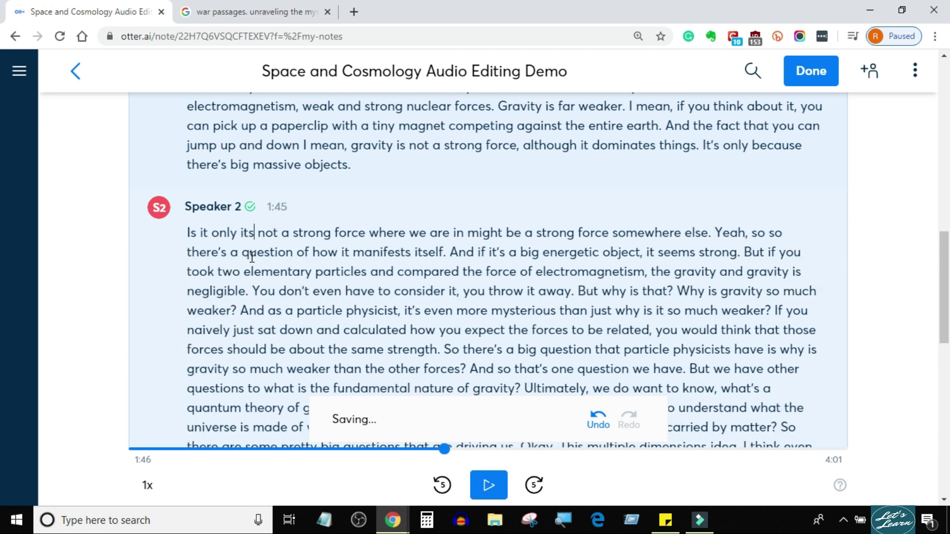
- Listen on in the 1:45 Speaker 2 paragraph and change "where we are in might" to "where we are it might"
key(ctrl+space)
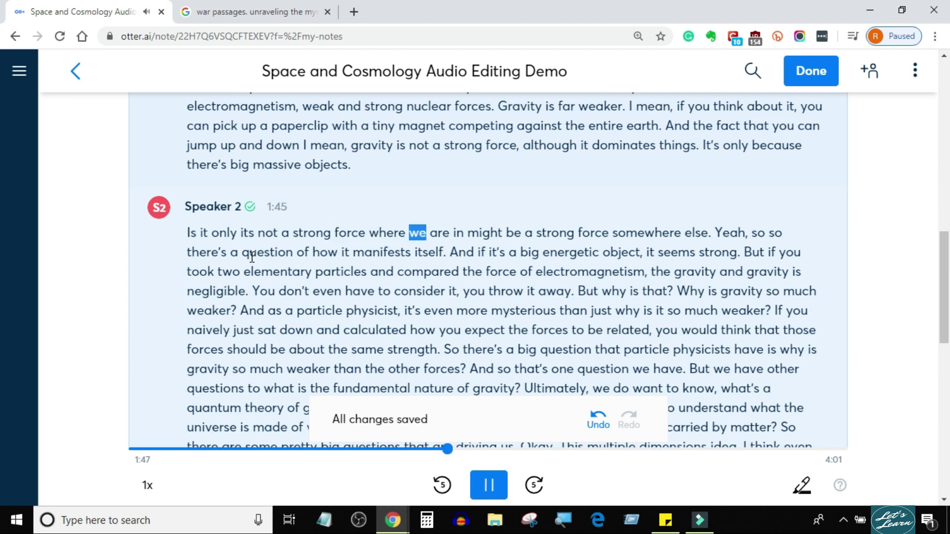
key(ctrl+space)
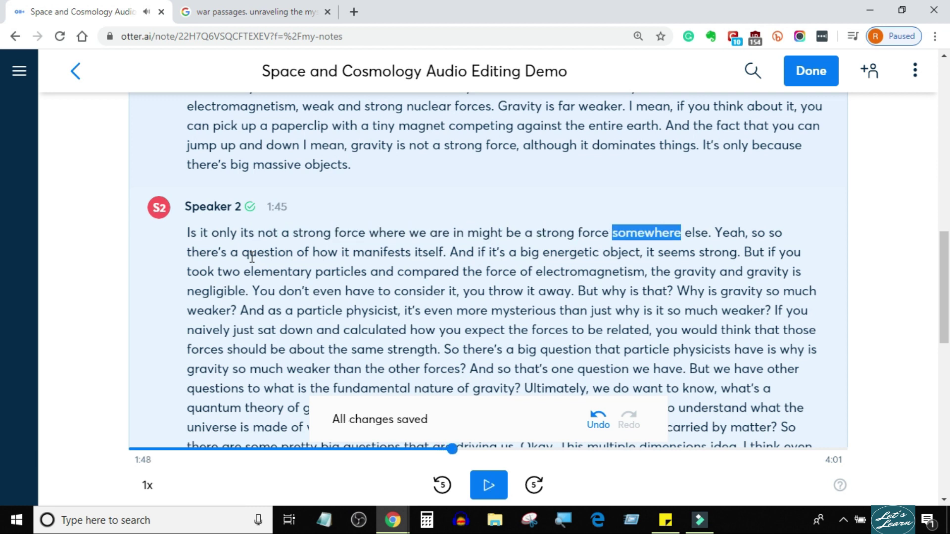
click(464, 232)
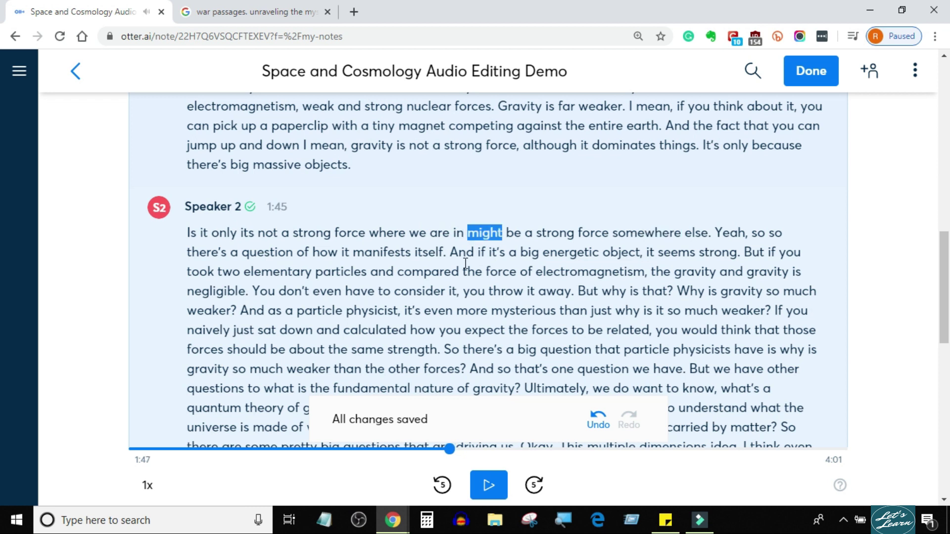
key(BackSpace)
text(t)
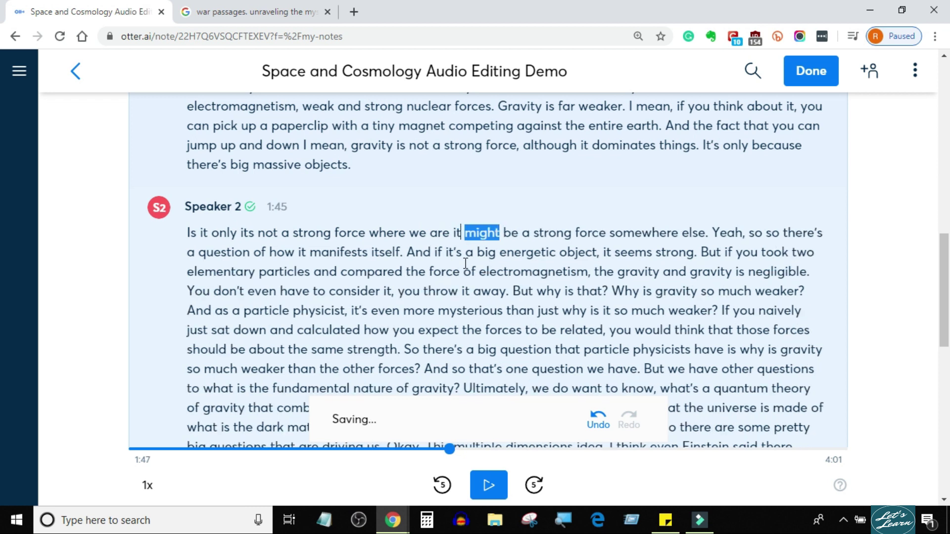
- Listen on and replace the period after "a strong force somewhere else" with a question mark
key(ctrl+space)
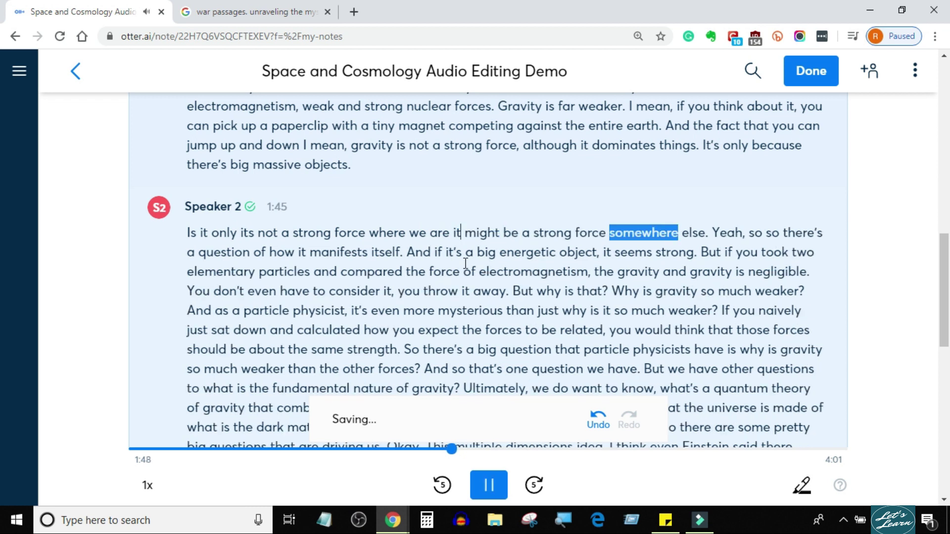
key(ctrl+space)
click(707, 233)
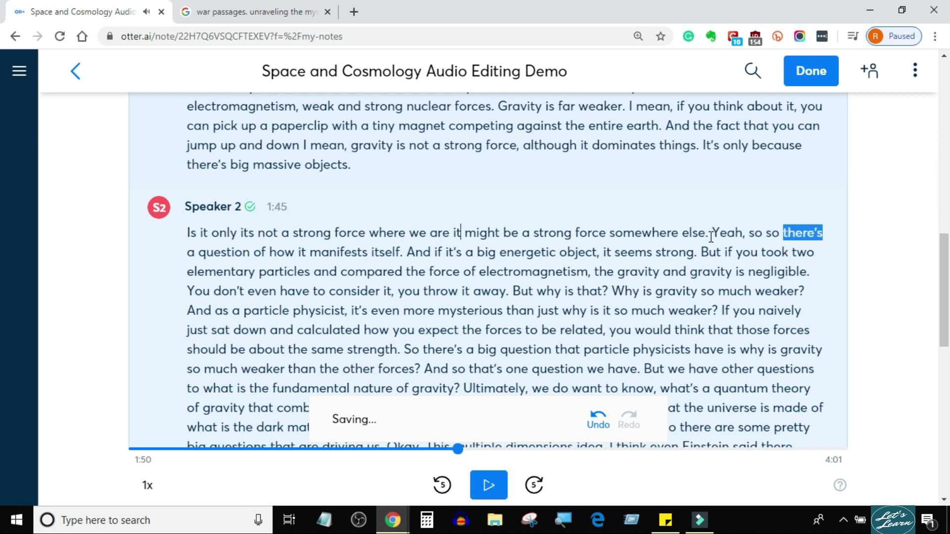
key(BackSpace)
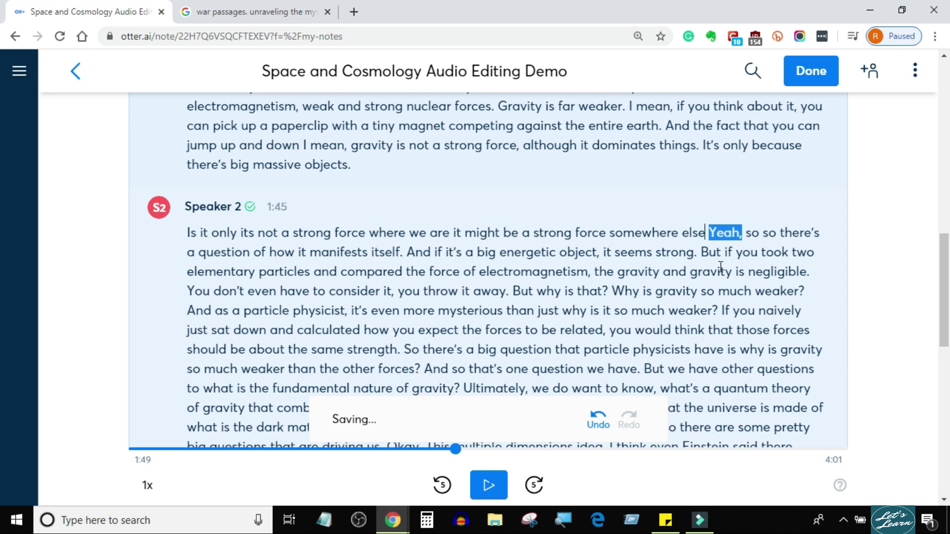
text(?)
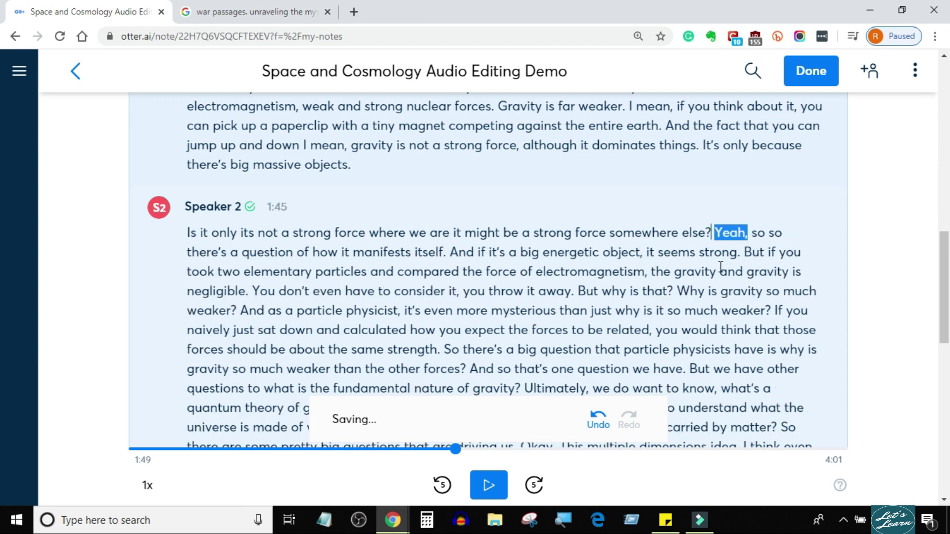
- Start a new paragraph at "Yeah, so so there's a question" and tag it as Speaker 1
key(Return)
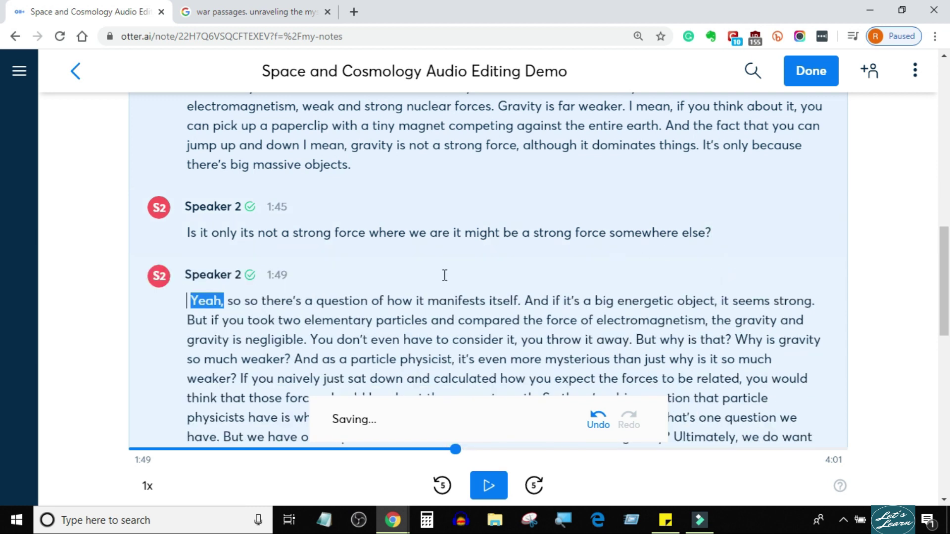
click(158, 280)
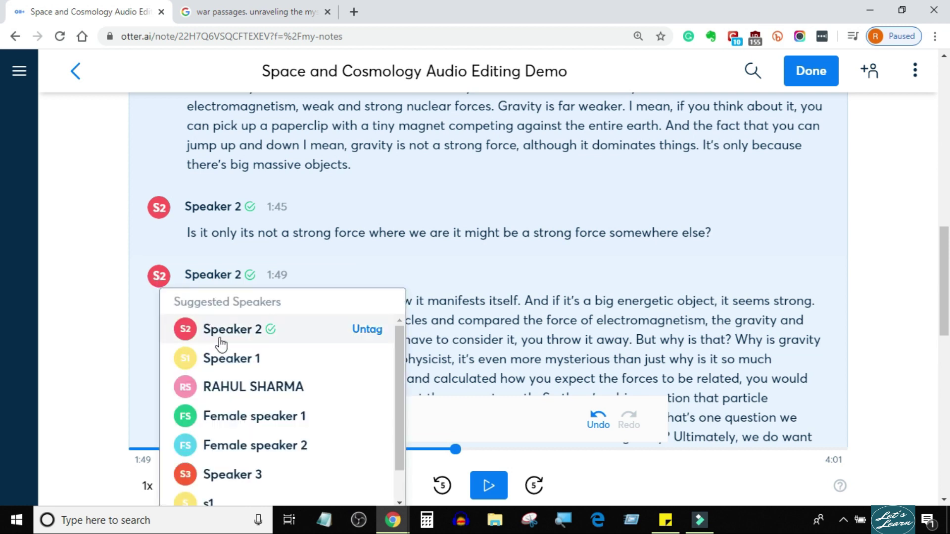
click(228, 359)
- Listen to the start of the 1:49 Speaker 1 paragraph and delete the duplicated "so" after "Yeah,"
scroll(254, 316, down, 3)
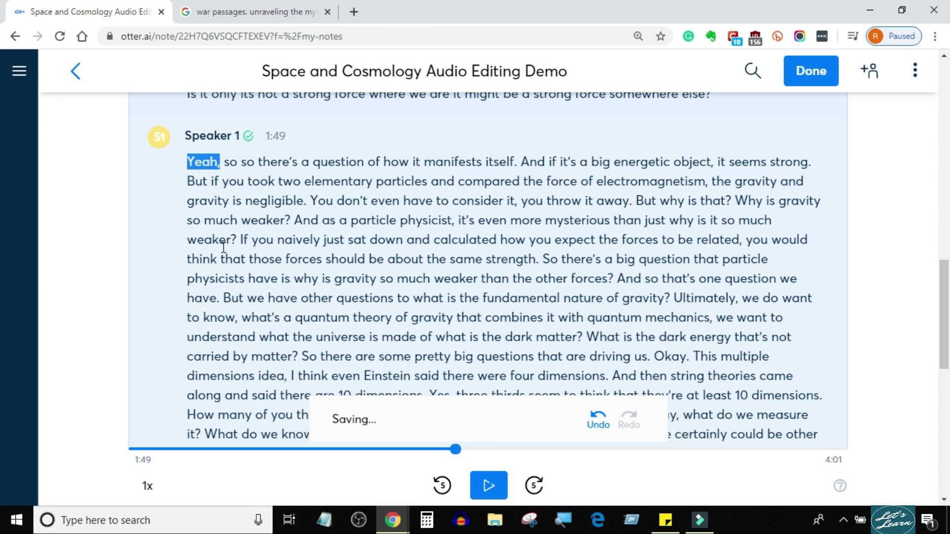
key(ctrl+space)
key(ctrl+space)
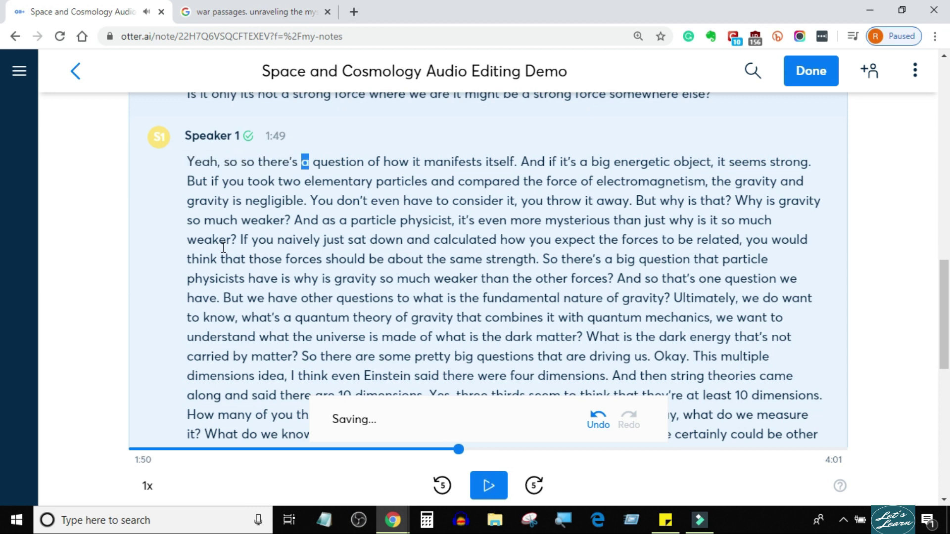
click(244, 164)
key(BackSpace)
key(BackSpace)
key(BackSpace)
key(BackSpace)
- Listen on and change "compared the force of electromagnetism" to "compare the force of electromagnetism"
key(ctrl+space)
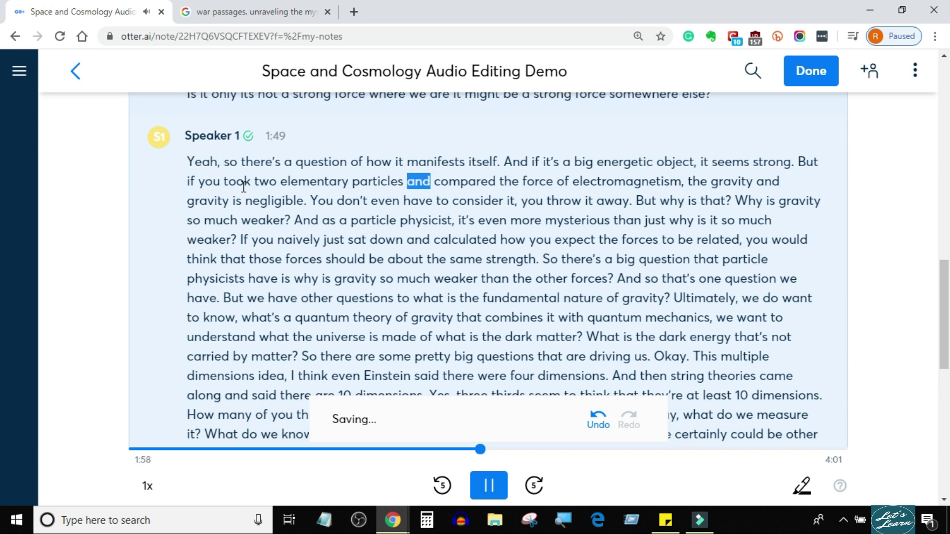
key(ctrl+space)
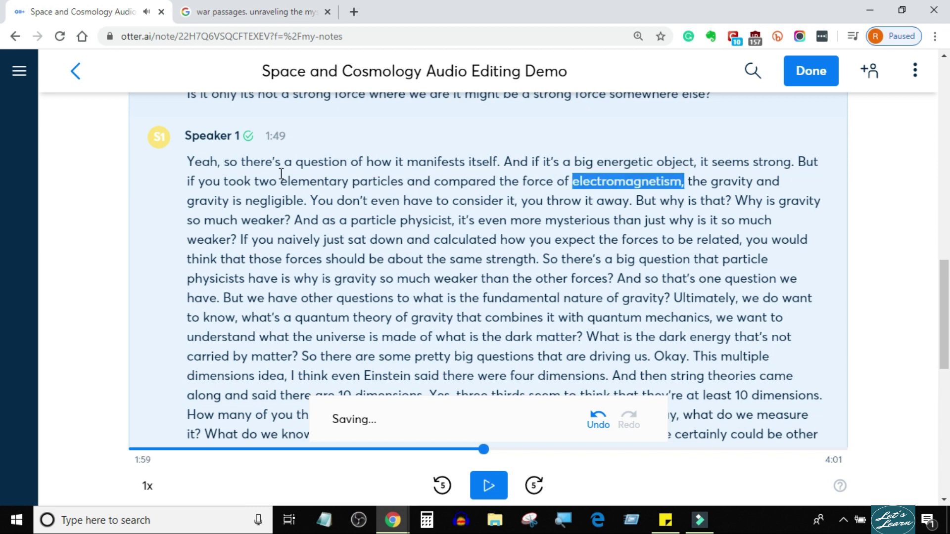
click(496, 184)
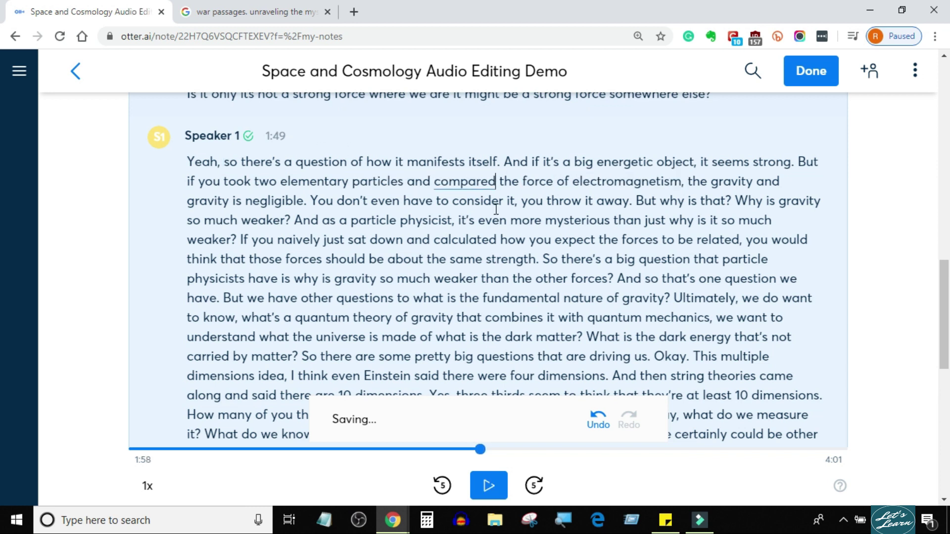
key(BackSpace)
- Listen on and change "the gravity" after "electromagnetism," to "and the force of gravity"
key(ctrl+space)
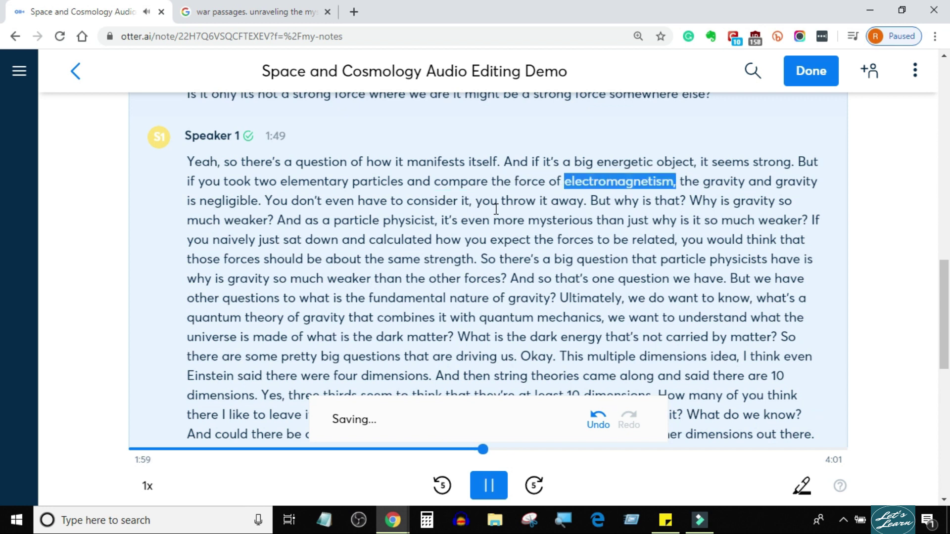
key(ctrl+space)
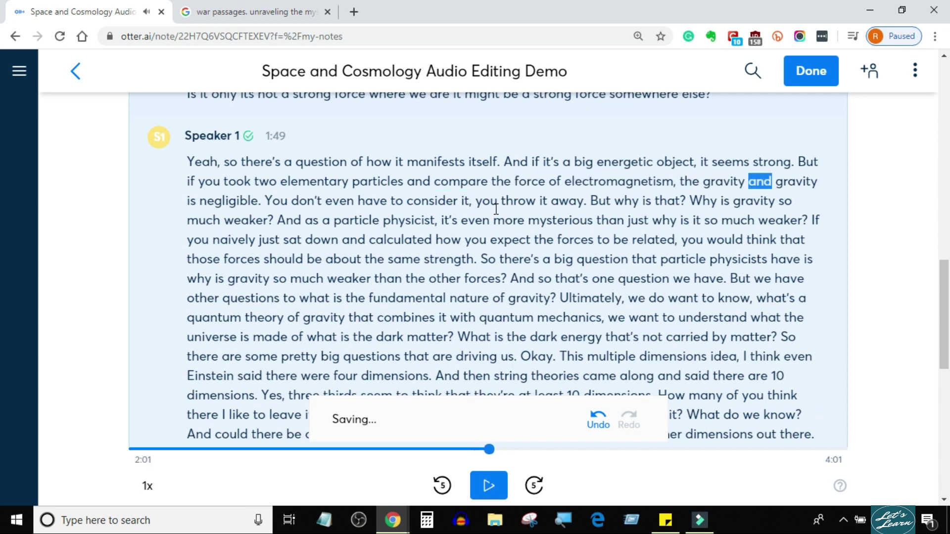
click(698, 182)
text(and)
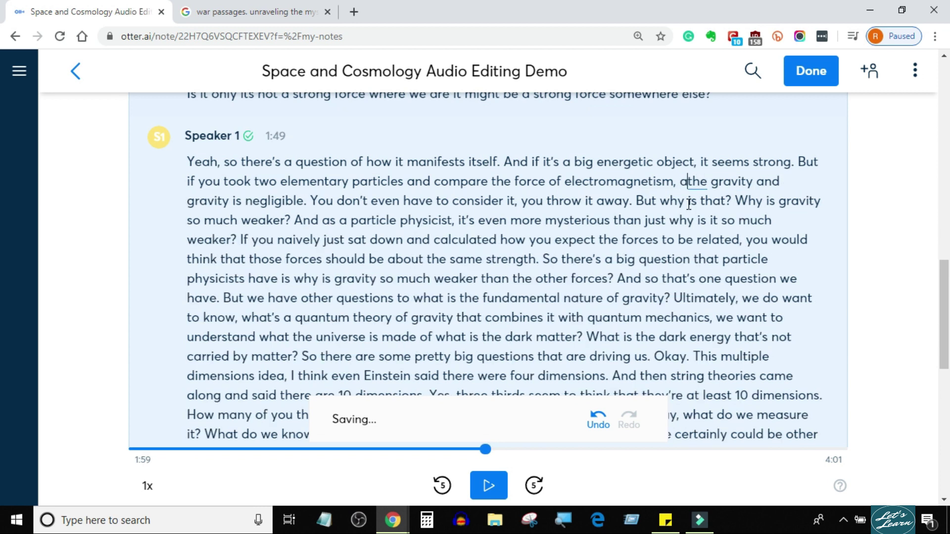
text( the)
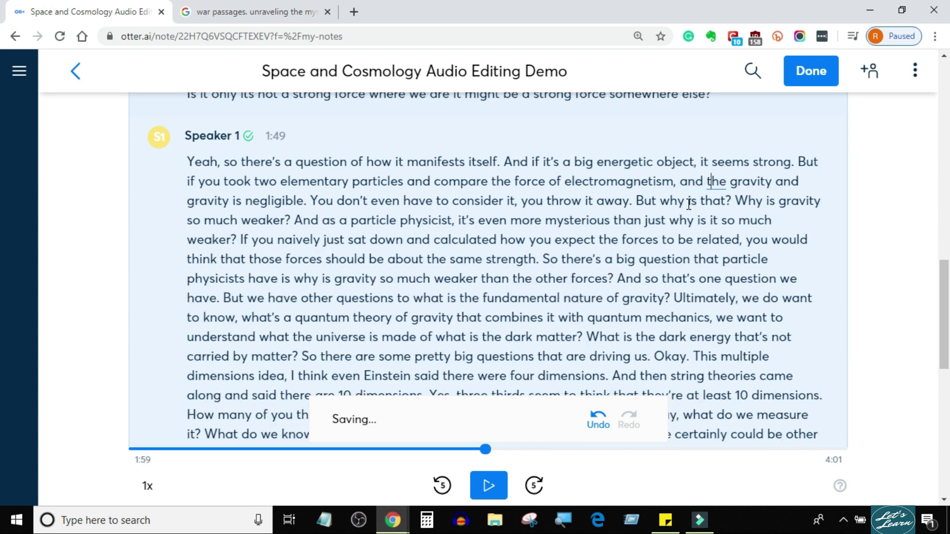
text( force)
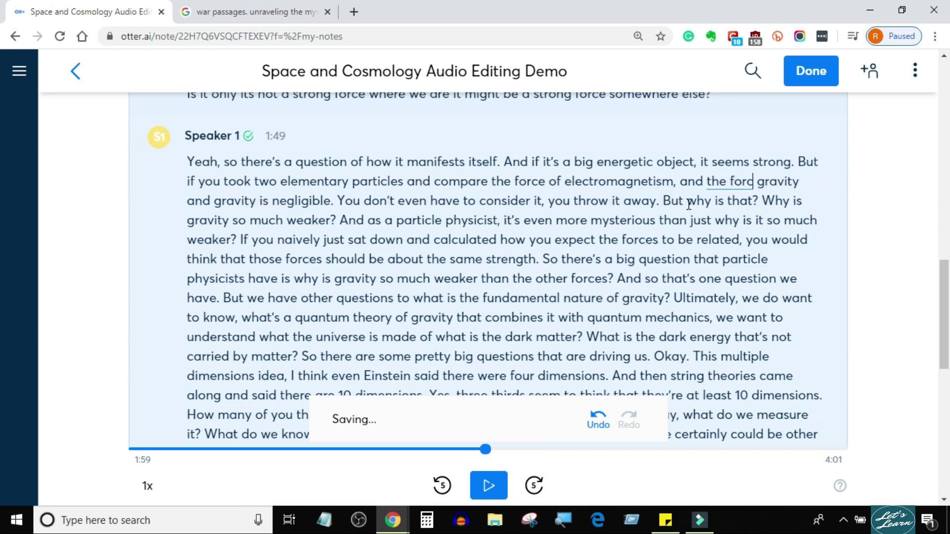
text( of)
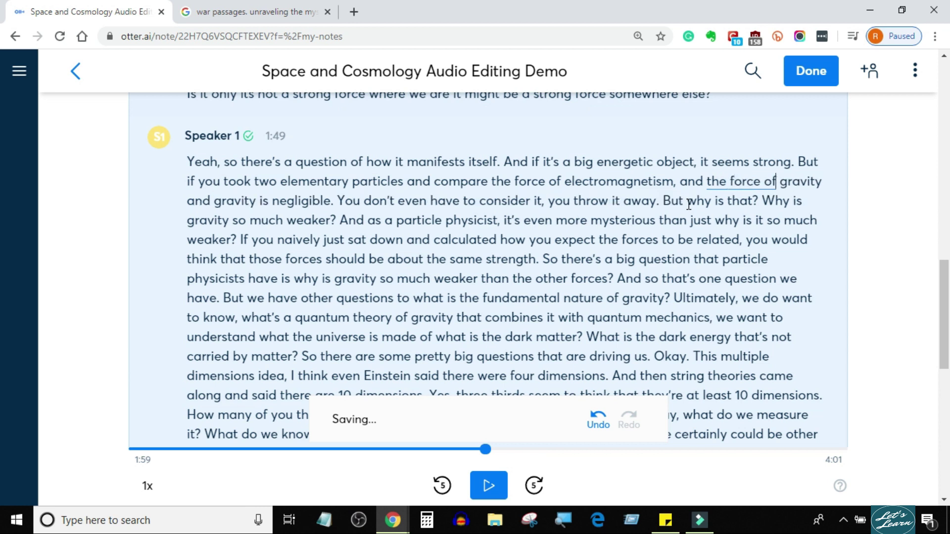
- Replay the phrase and replace the "and" between "the force of gravity" and "gravity is negligible" with a comma
key(ctrl+space)
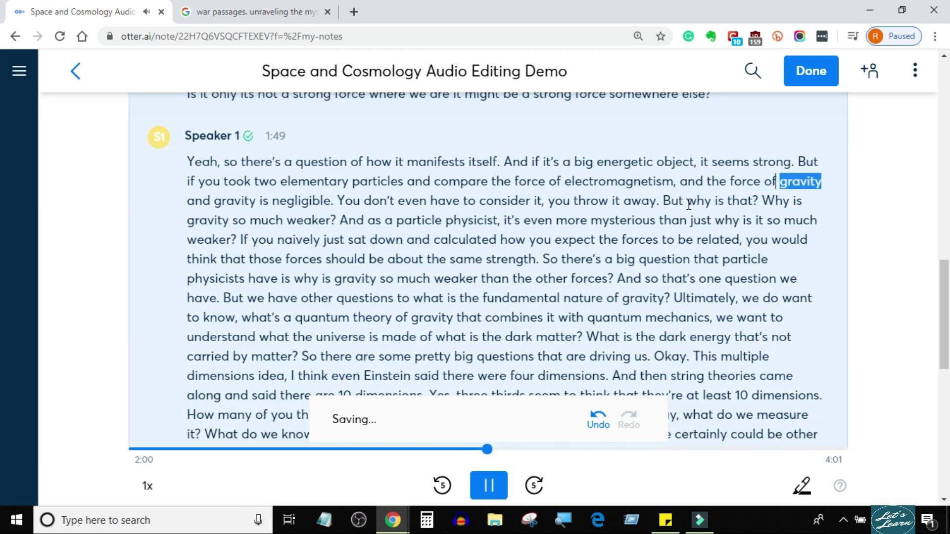
key(ctrl+space)
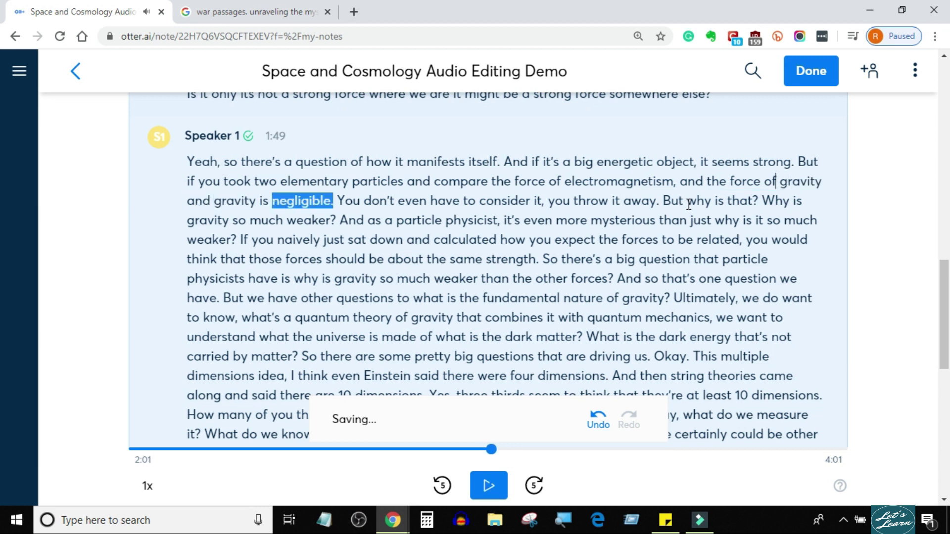
click(214, 201)
key(BackSpace)
key(BackSpace)
key(BackSpace)
key(BackSpace)
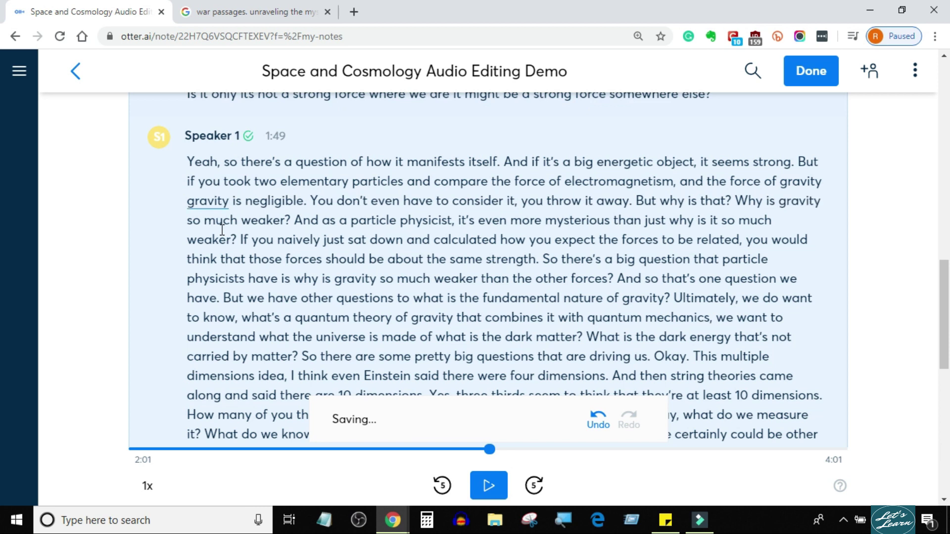
key(BackSpace)
text(,)
- Listen on and change "And as a particle physicist" to "And its for a particle physicist"
key(ctrl+space)
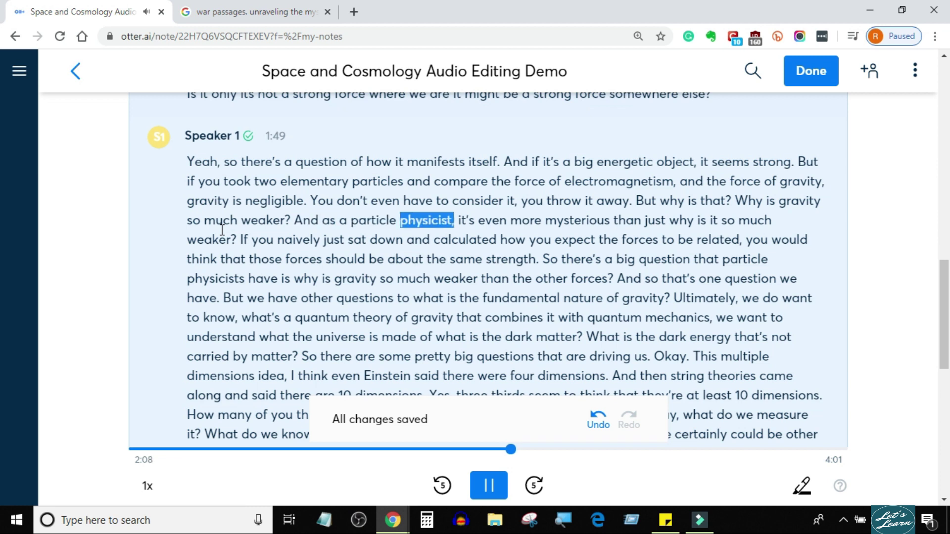
key(ctrl+space)
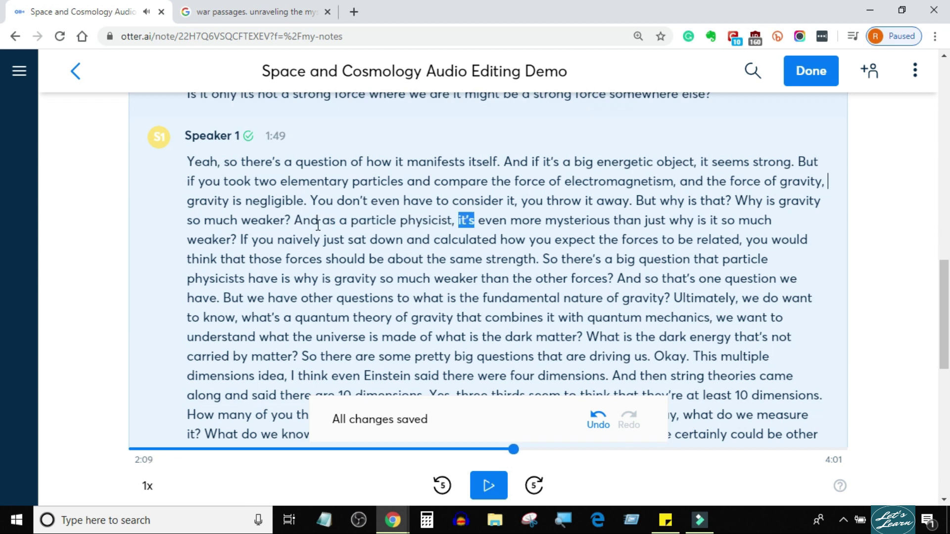
click(338, 219)
key(BackSpace)
key(BackSpace)
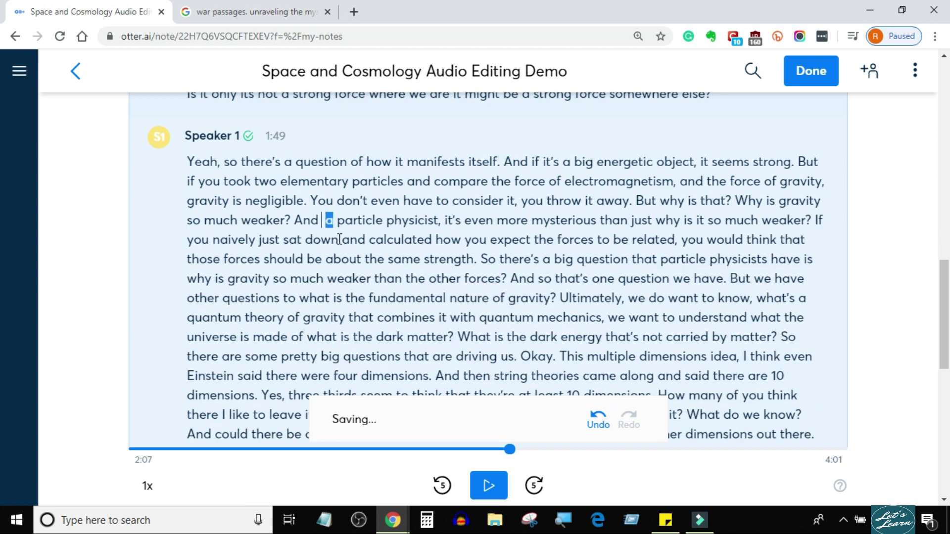
text(its )
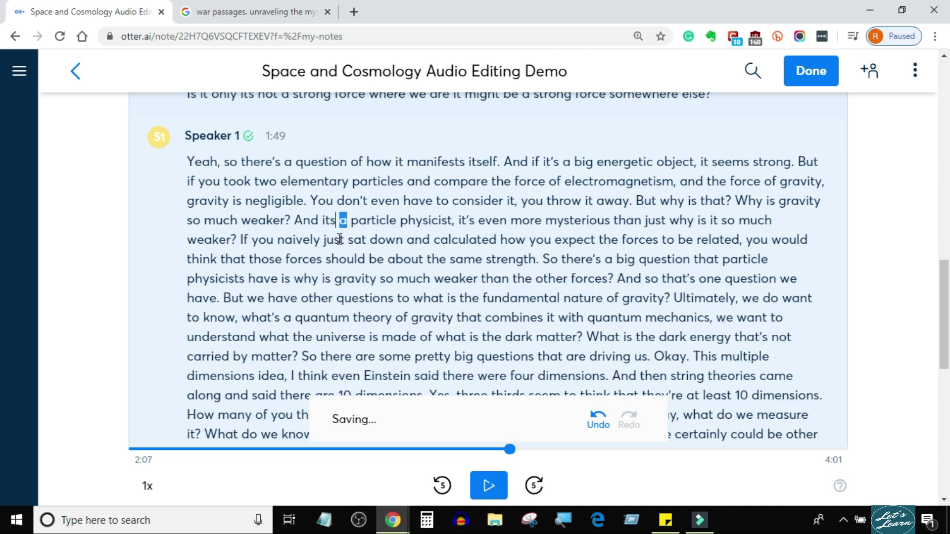
text(for)
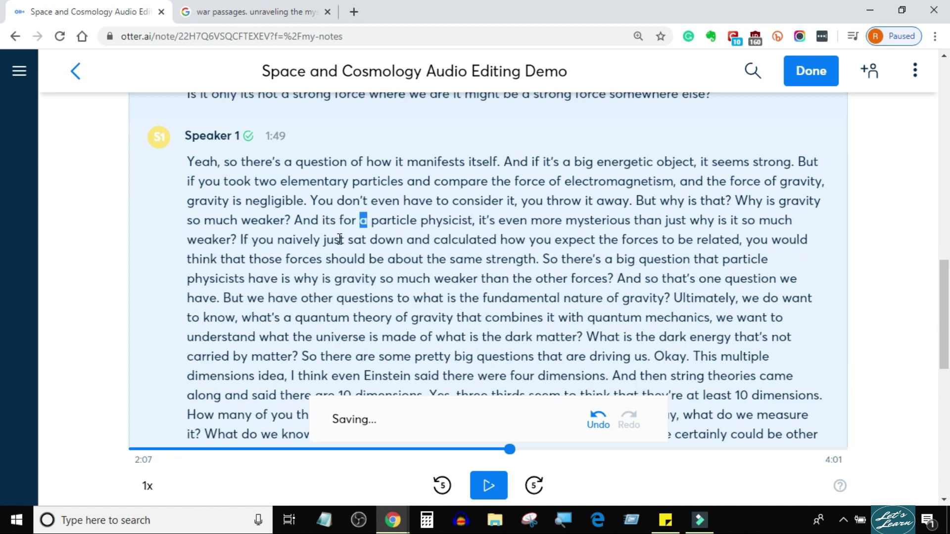
- Listen on and change "sat down and calculated how" to "sat down and calculate it how"
key(ctrl+space)
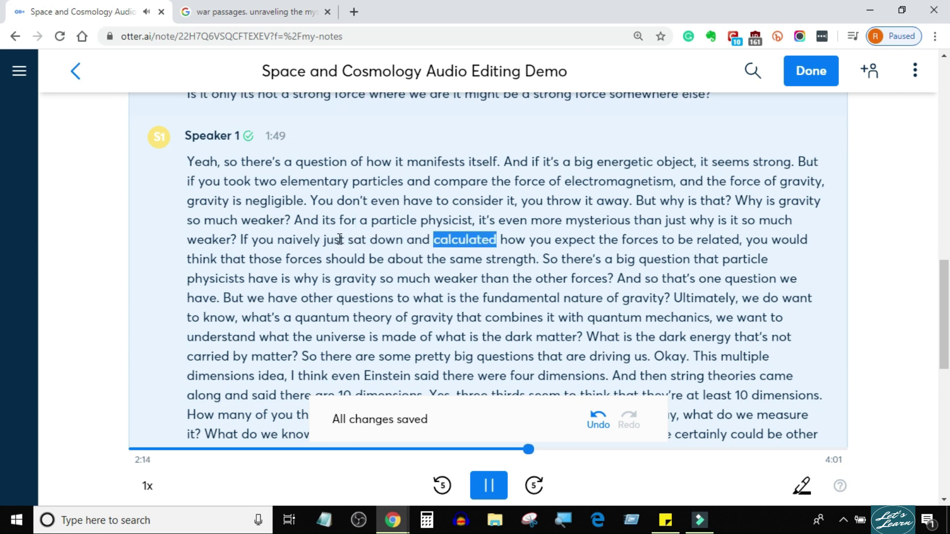
key(ctrl+space)
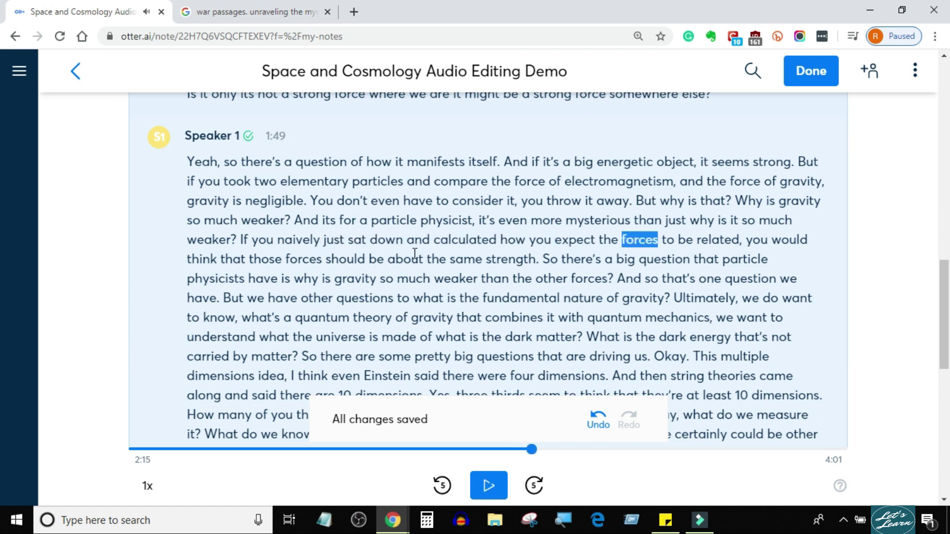
click(495, 239)
key(BackSpace)
text(it)
- Listen on and insert a comma after "particle physicists have is", before "why is gravity so much weaker"
key(ctrl+space)
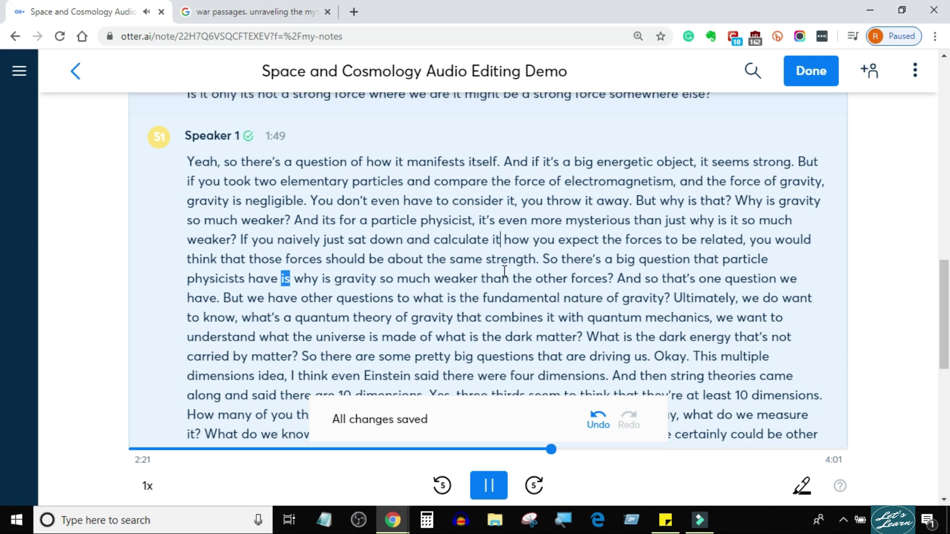
key(ctrl+space)
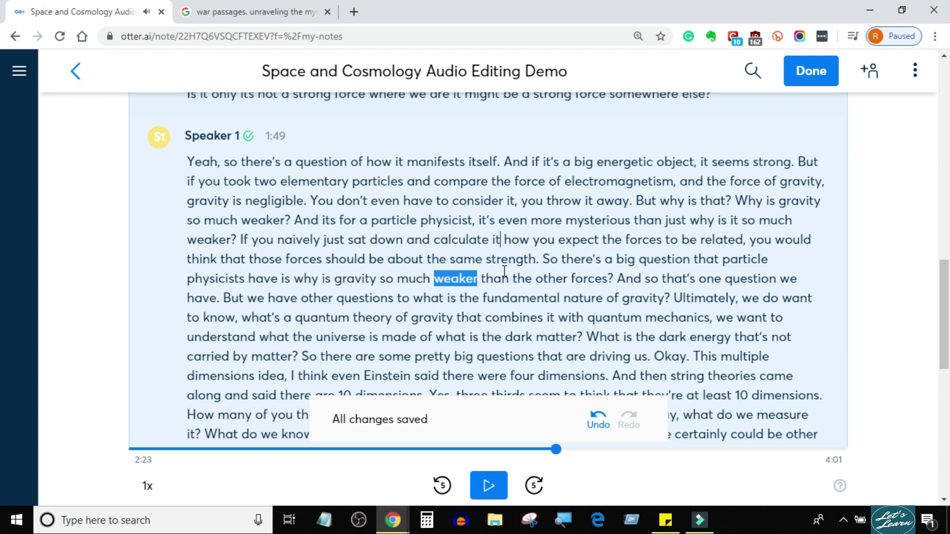
click(294, 277)
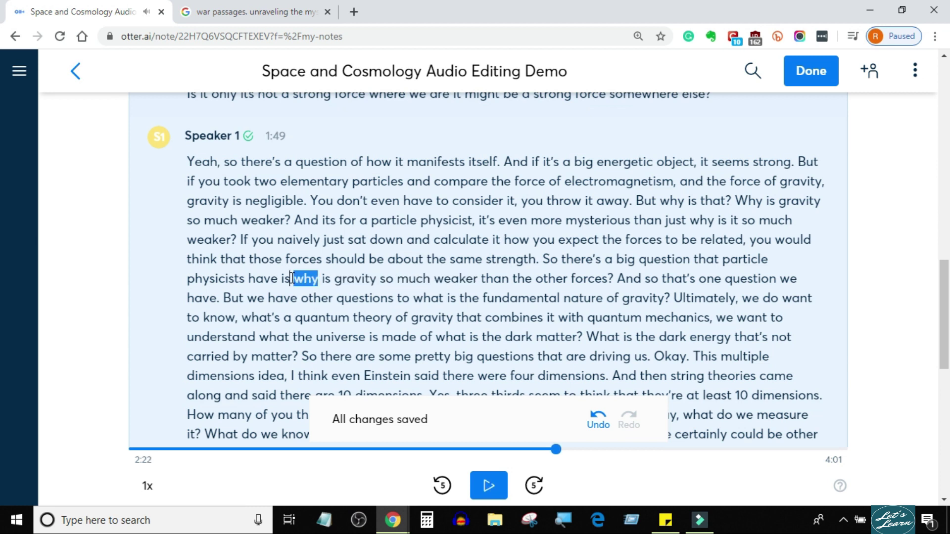
text(,)
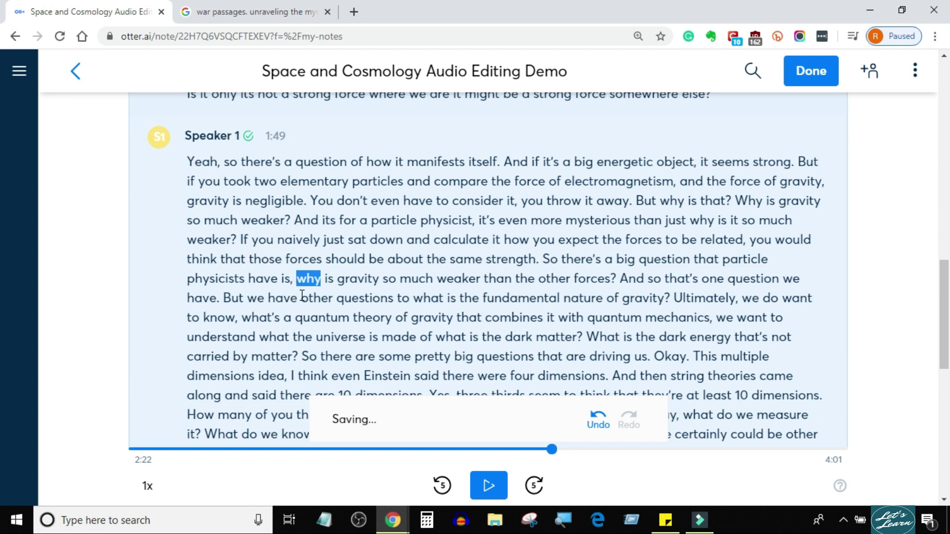
- Insert an opening quotation mark before "why is gravity so much weaker", with a space before it, and capitalize "Why"
text(")
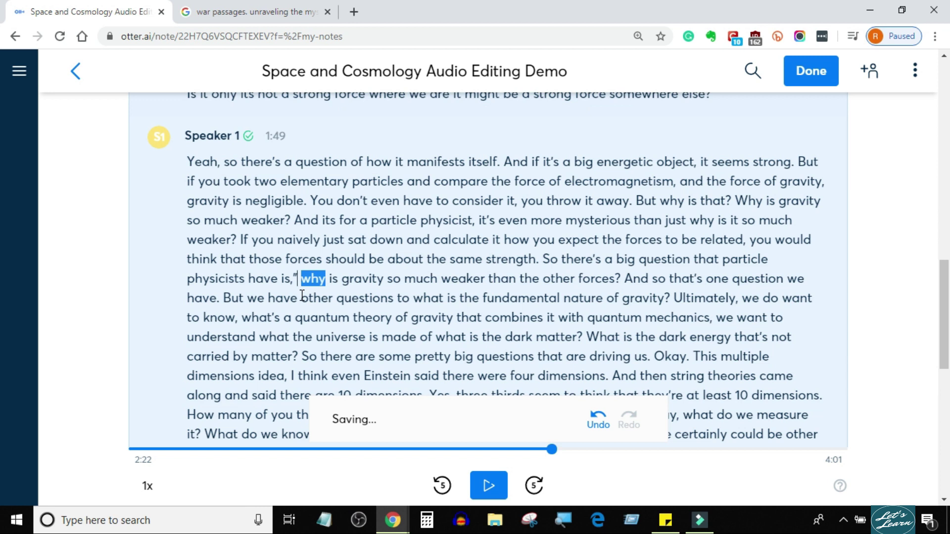
key(Delete)
key(Delete)
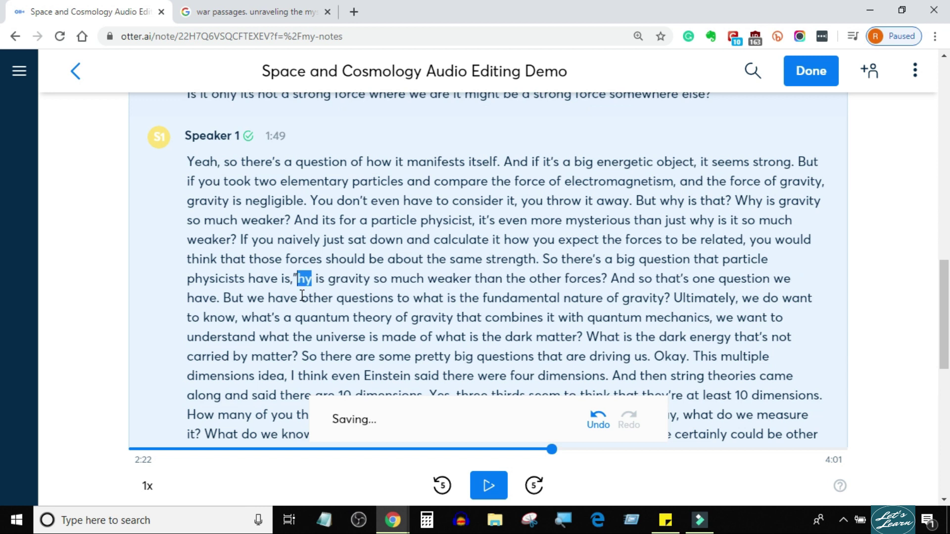
text(W)
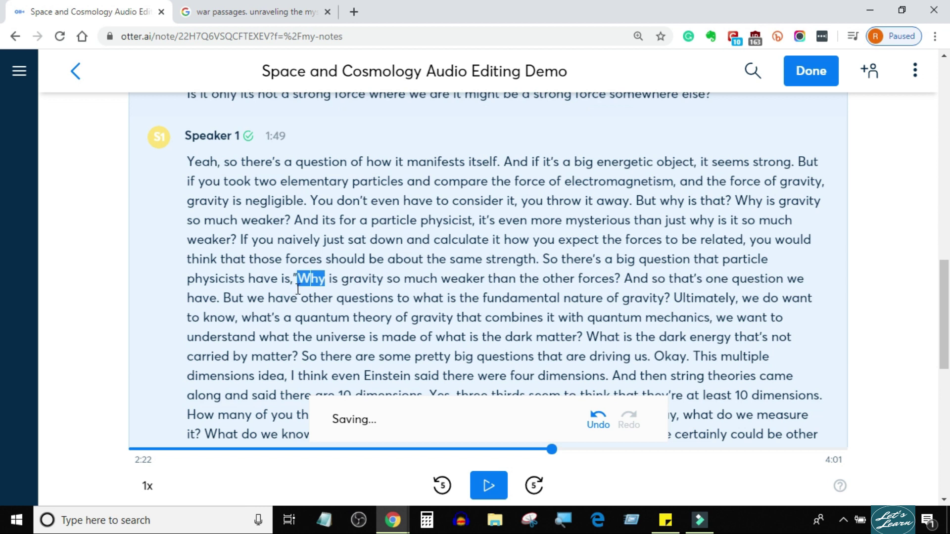
click(296, 285)
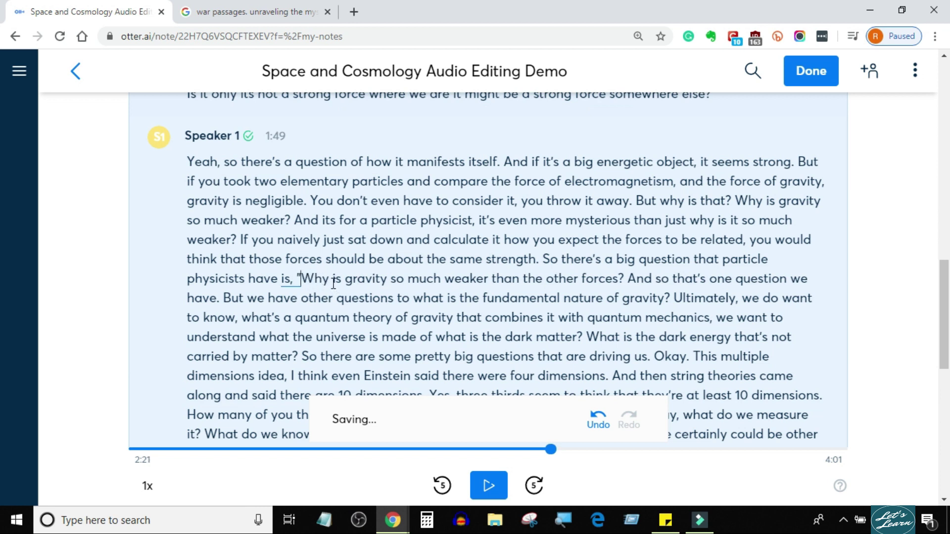
- Listen on and add a closing quotation mark after "than the other forces?"
key(ctrl+space)
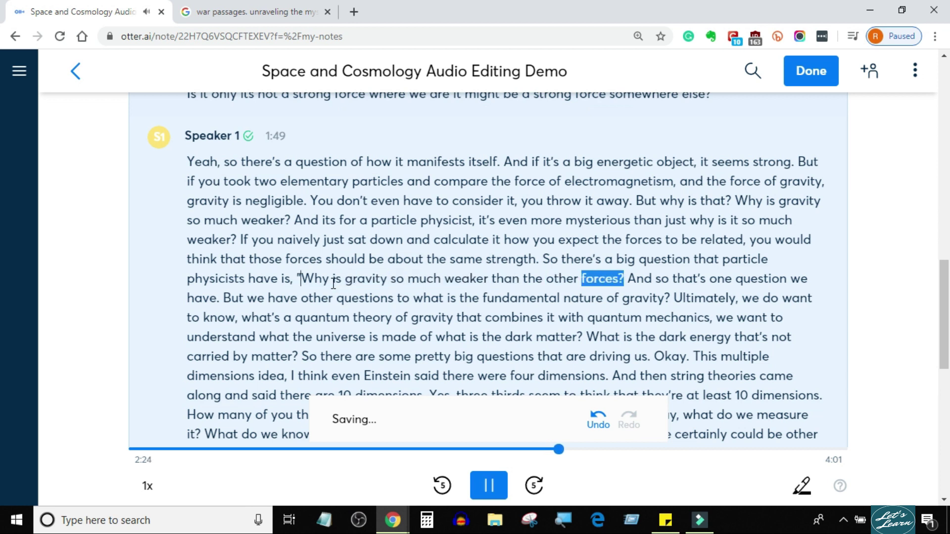
key(ctrl+space)
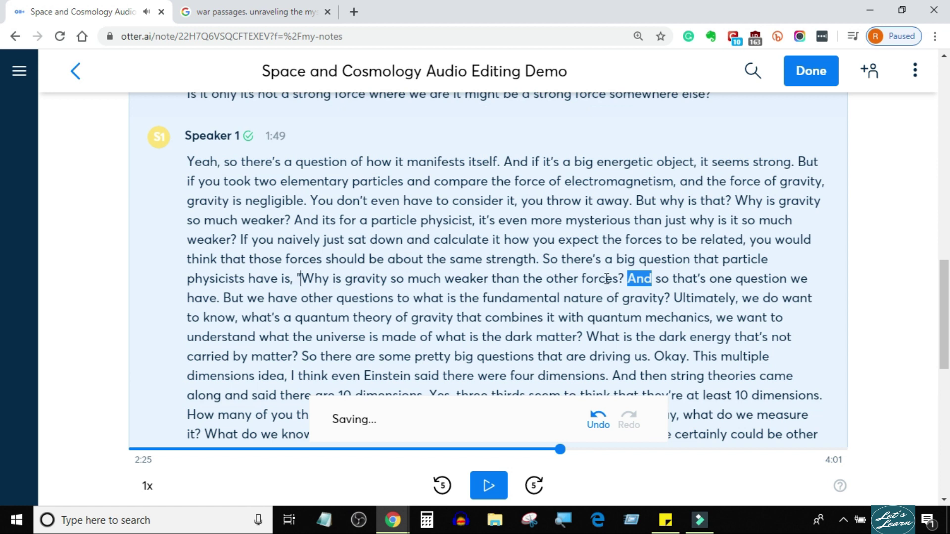
click(622, 279)
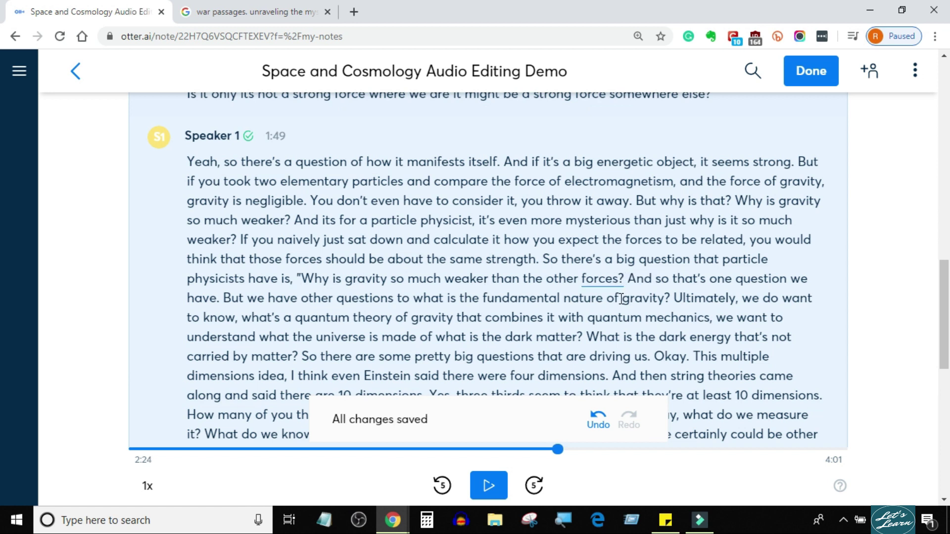
text(")
- Listen on, start a new paragraph at "Okay. This multiple dimensions idea" and tag it as Speaker 2
key(ctrl+space)
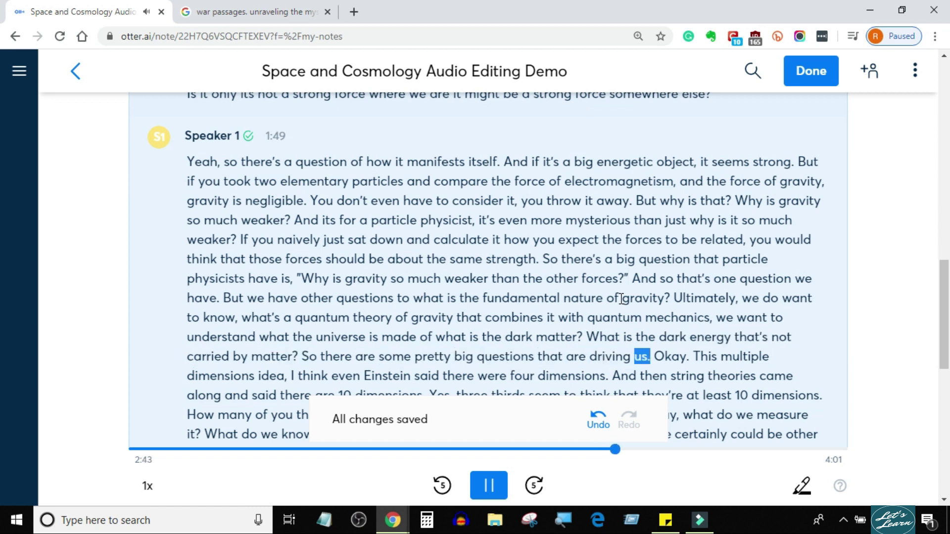
key(ctrl+space)
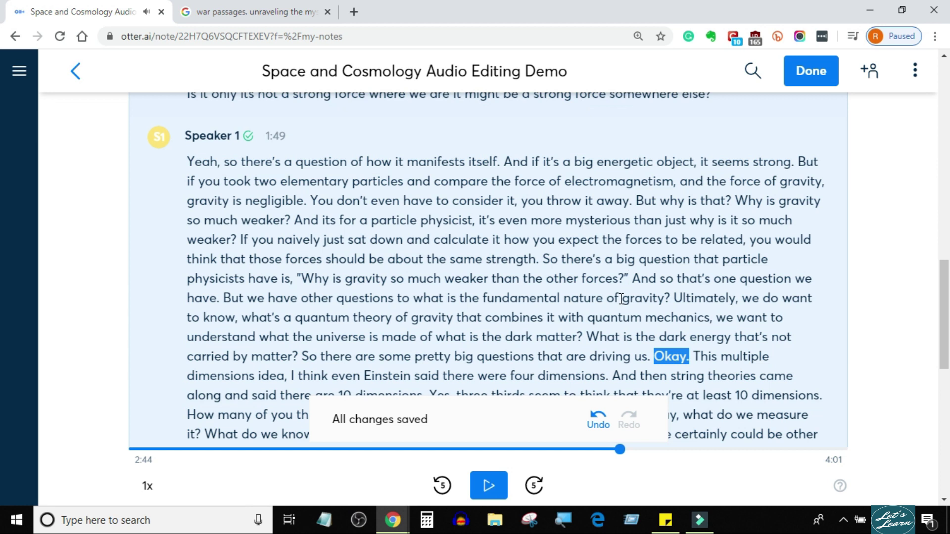
scroll(622, 299, down, 3)
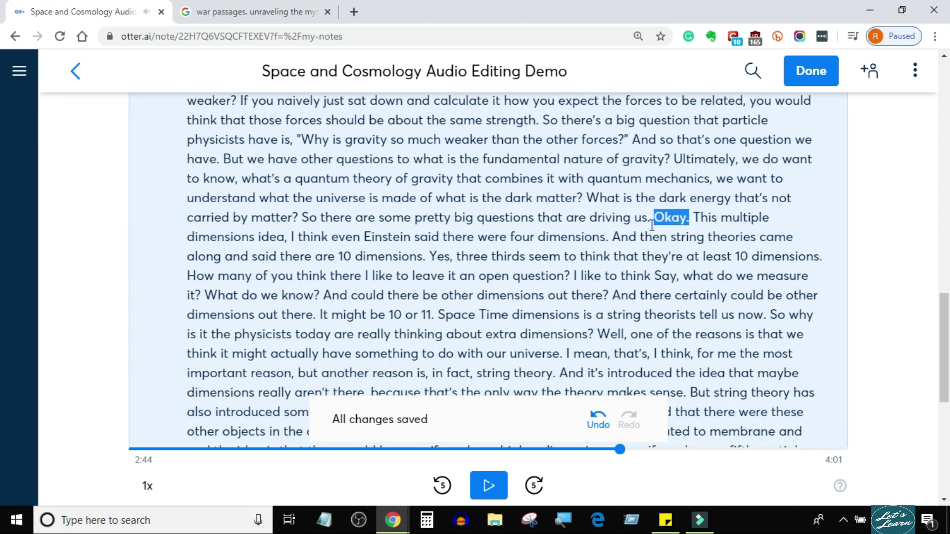
click(654, 218)
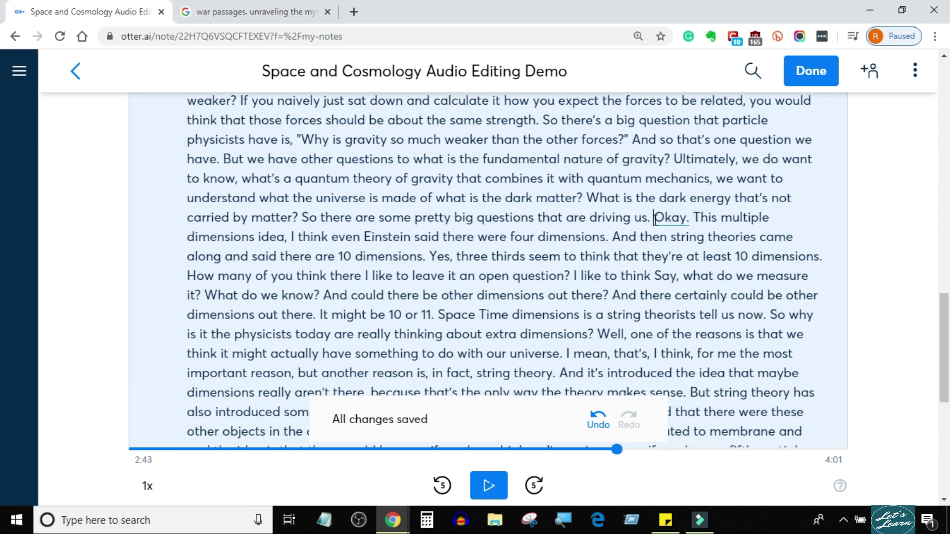
key(Return)
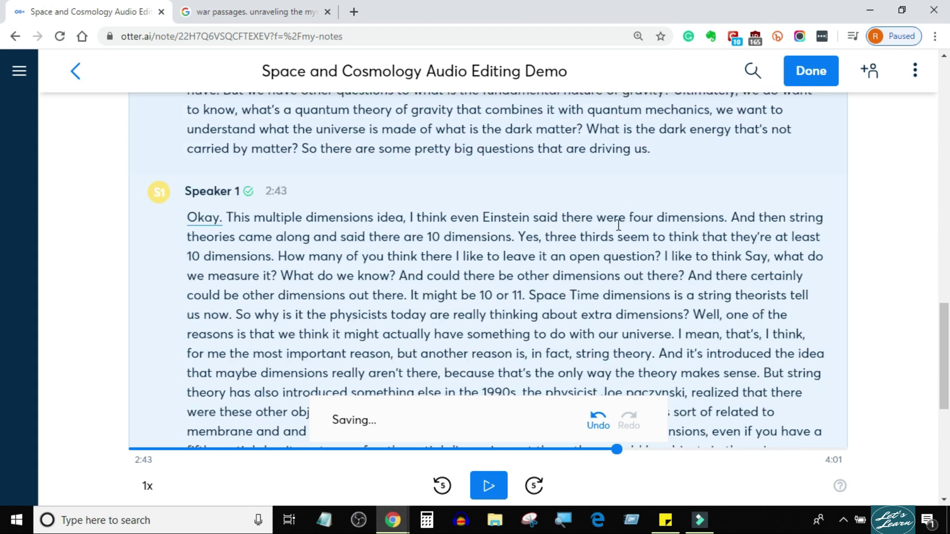
click(158, 193)
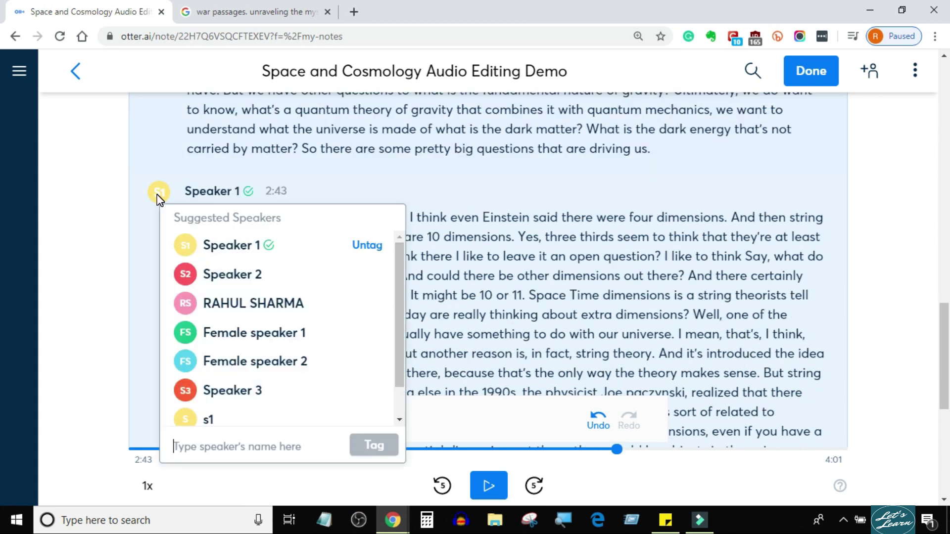
click(217, 275)
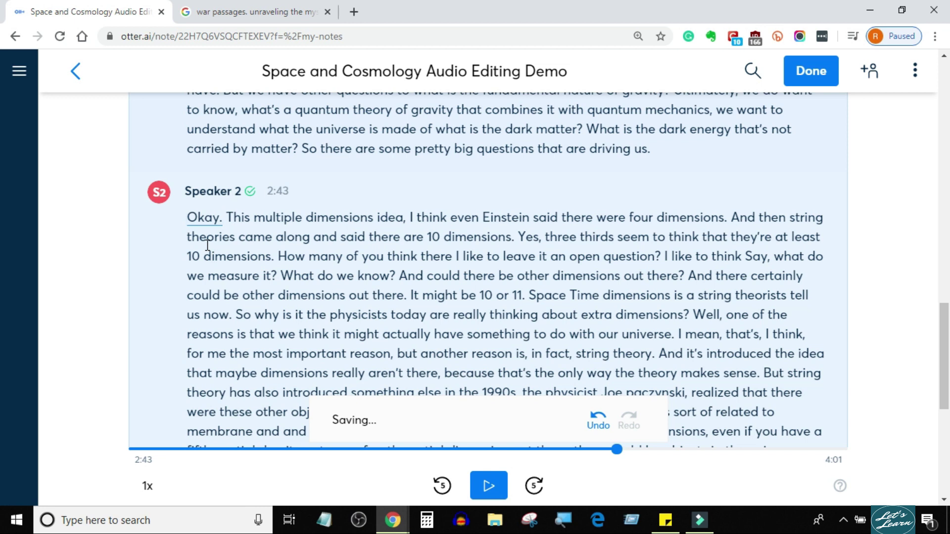
- Listen on, start a new paragraph at "Yes, three thirds seem to think" and tag it as Speaker 1
key(ctrl+space)
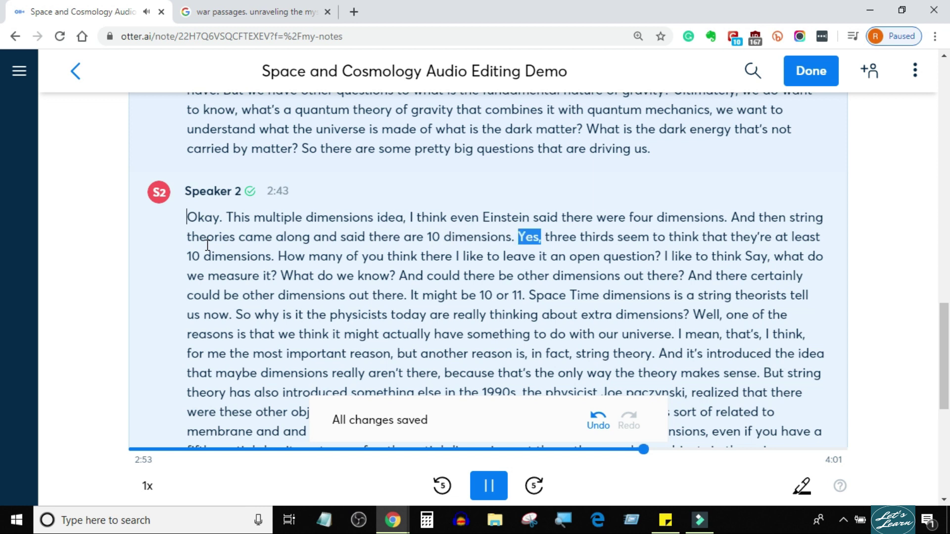
key(ctrl+space)
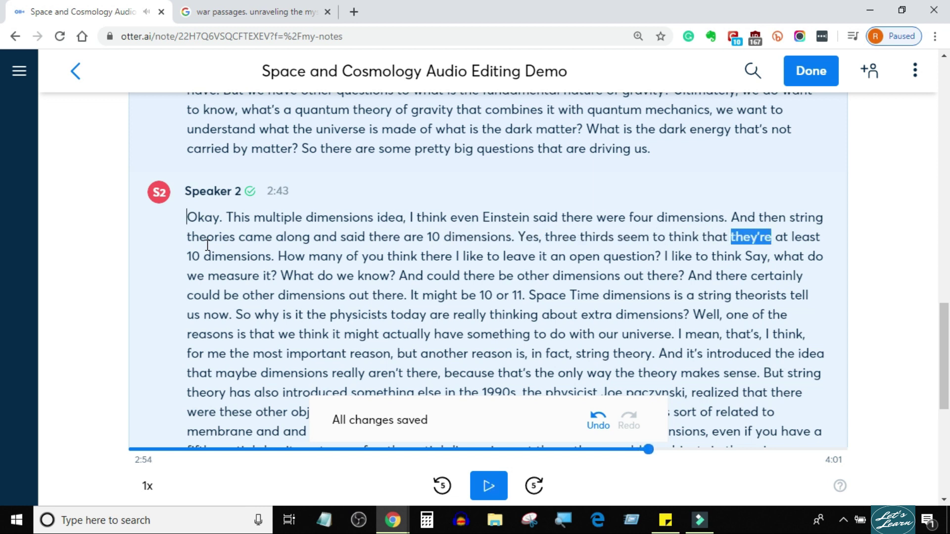
click(527, 238)
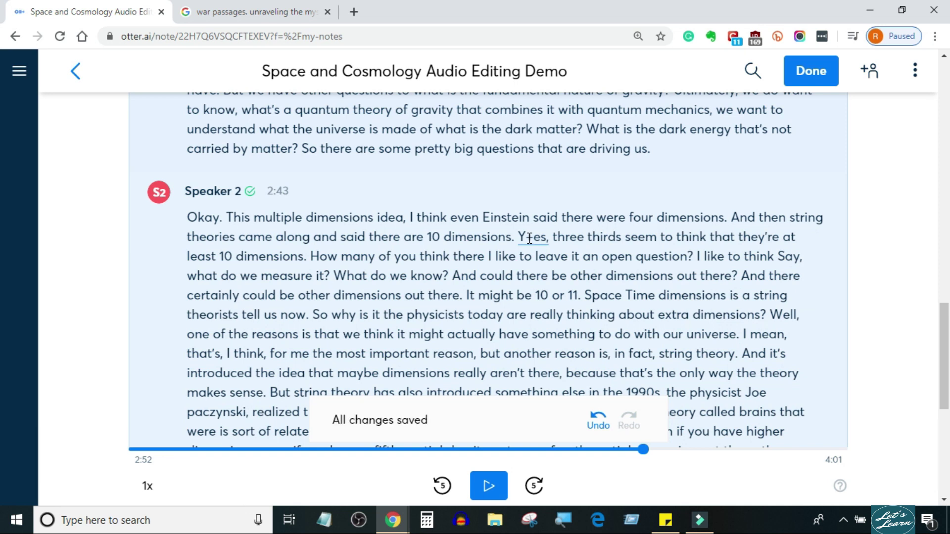
click(598, 419)
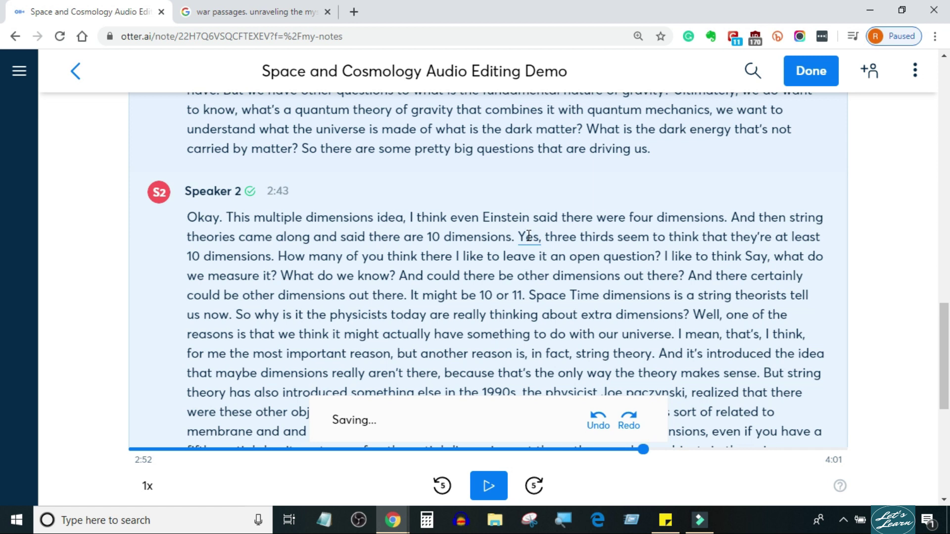
key(ctrl+space)
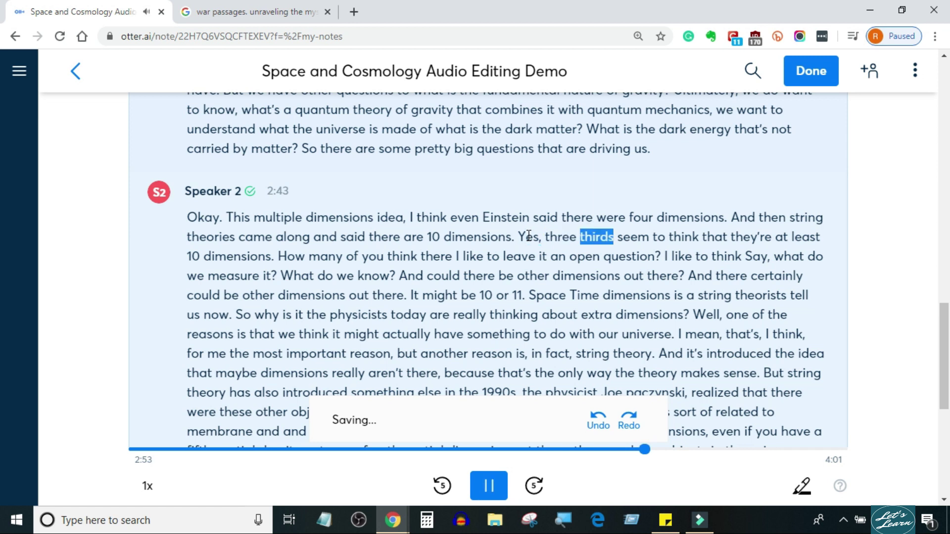
key(ctrl+space)
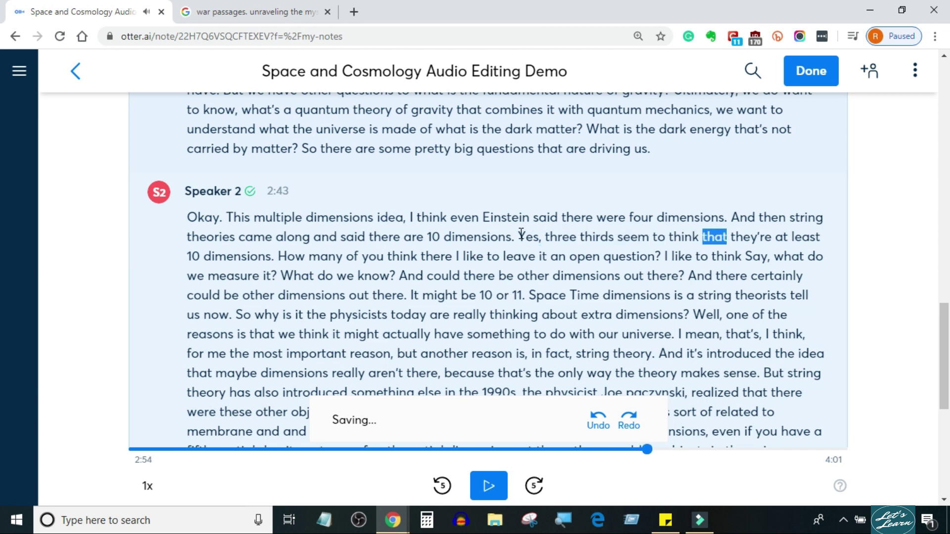
click(520, 237)
key(Return)
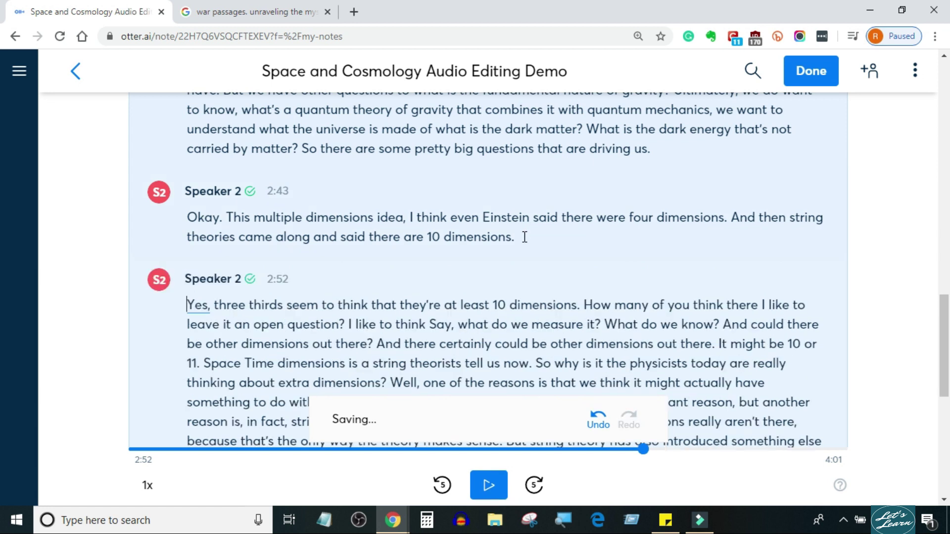
click(159, 287)
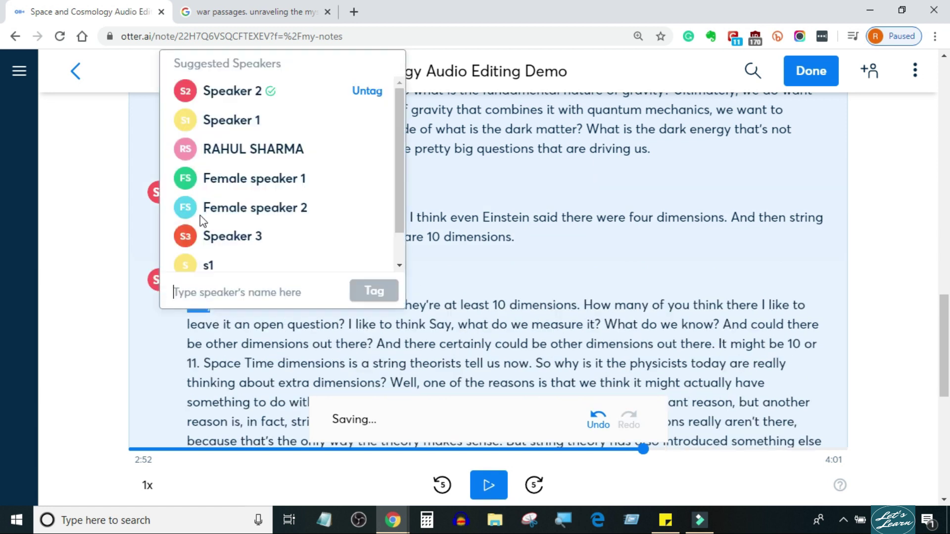
click(238, 118)
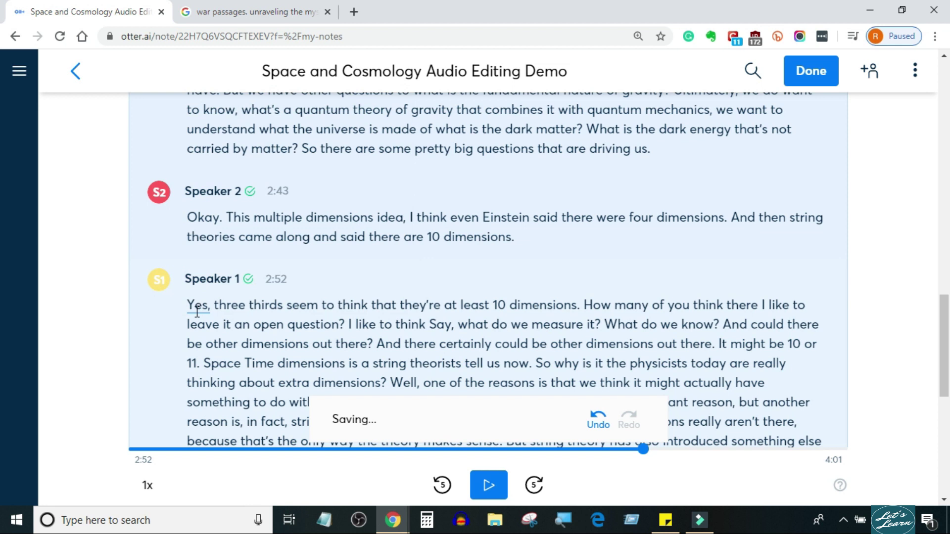
- Replay the start of the new Speaker 1 paragraph and replace "three thirds" with "string theorists"
click(193, 309)
key(ctrl+space)
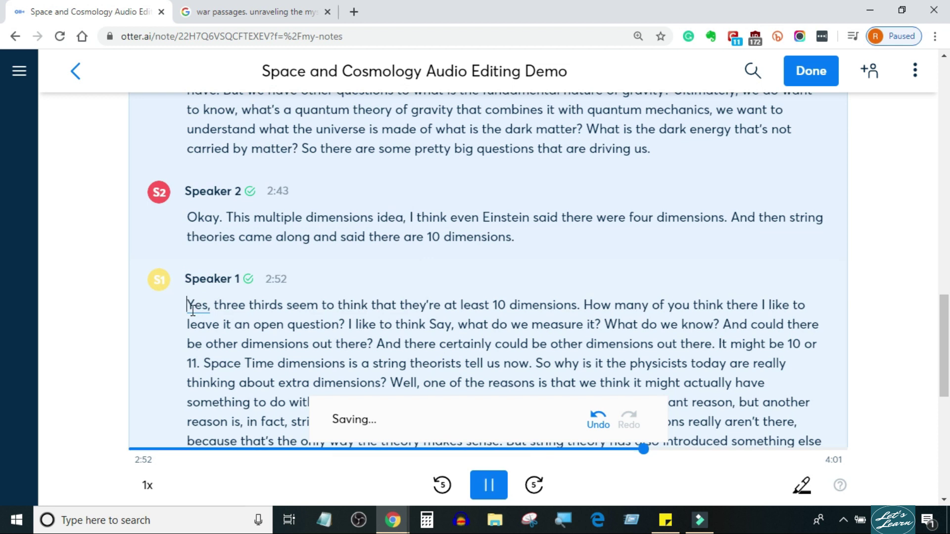
key(ctrl+space)
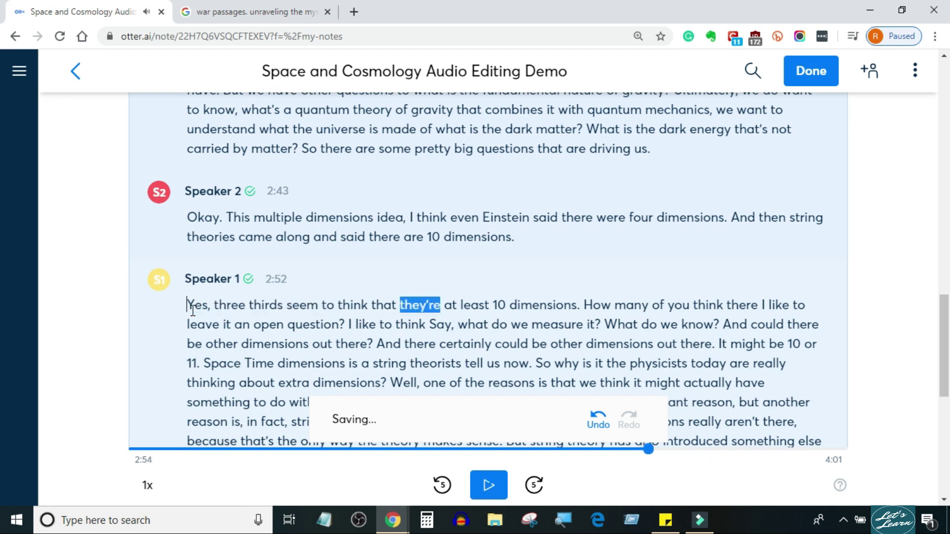
click(283, 306)
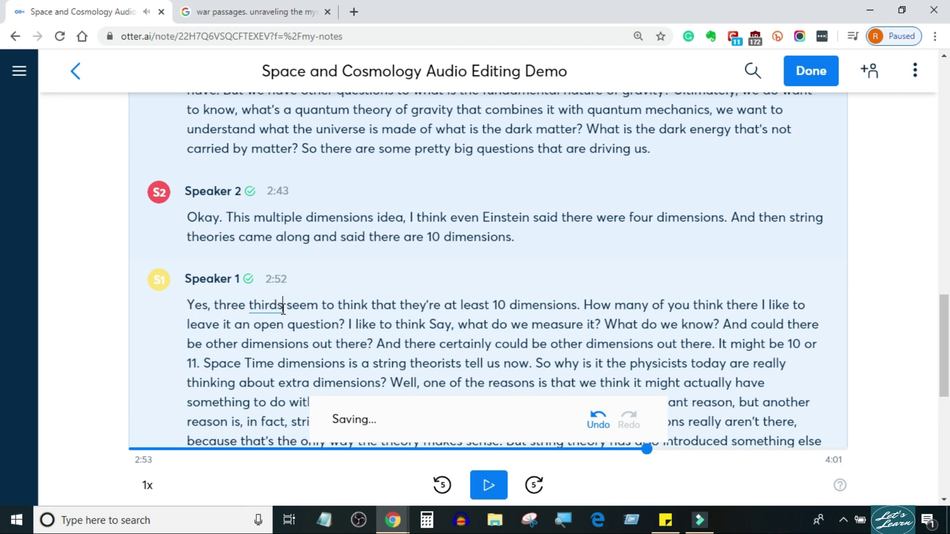
key(BackSpace)
key(BackSpace)
key(BackSpace)
key(BackSpace)
key(BackSpace)
key(BackSpace)
key(BackSpace)
key(BackSpace)
key(BackSpace)
key(BackSpace)
key(BackSpace)
key(BackSpace)
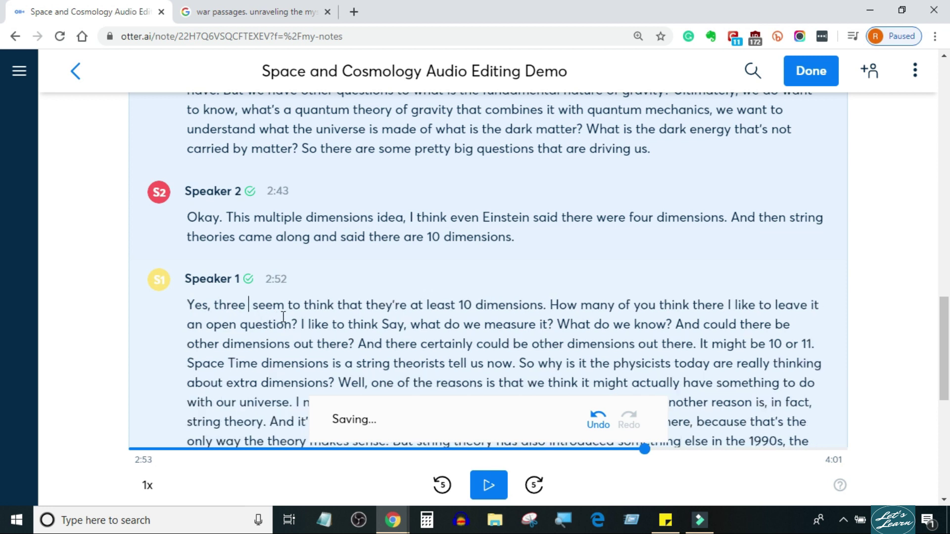
text(string)
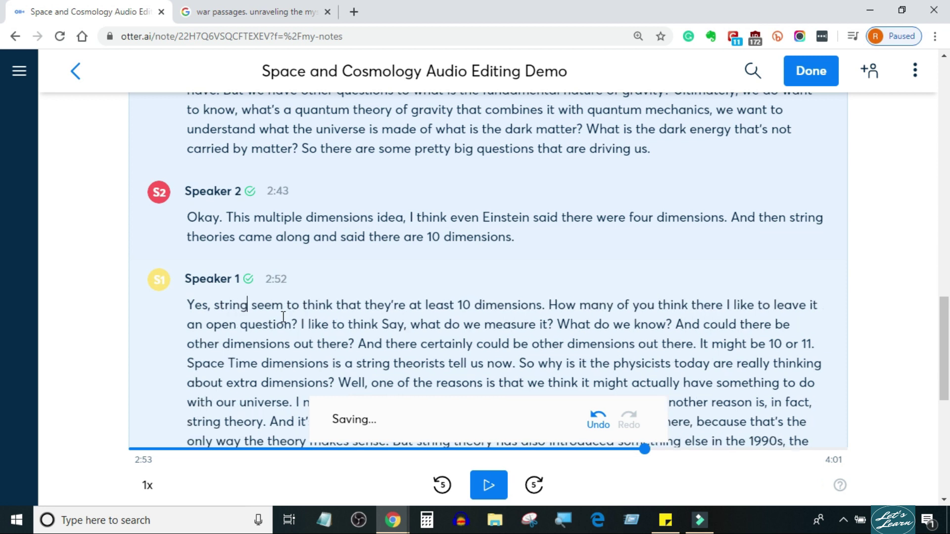
text( theori)
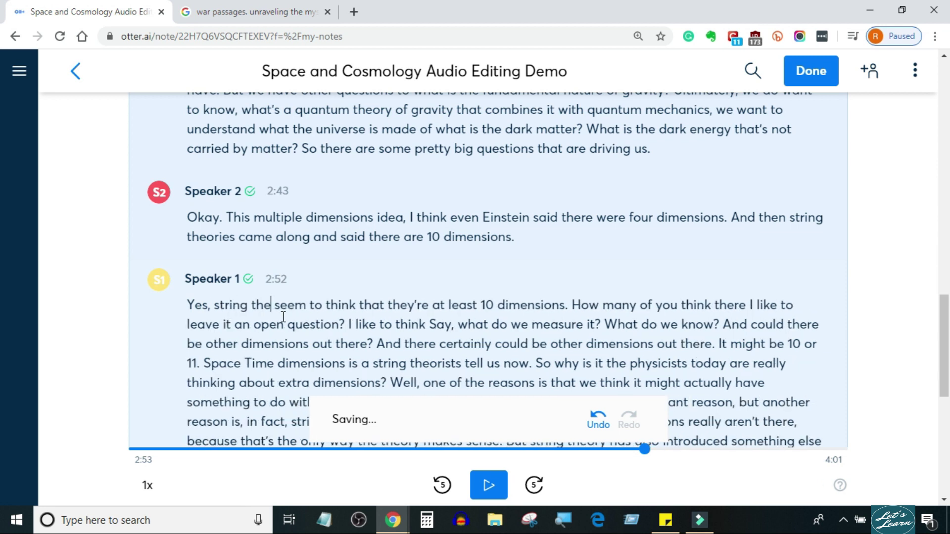
text(st)
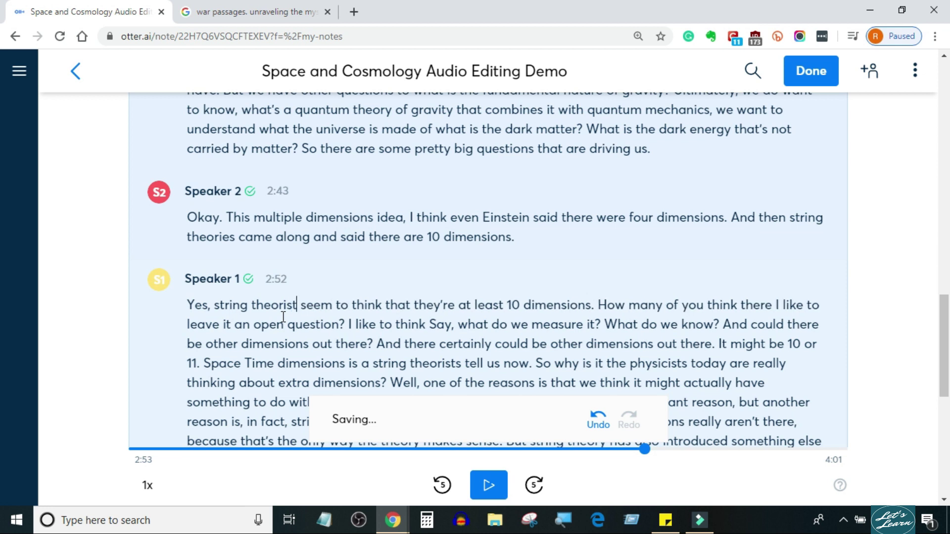
text(s)
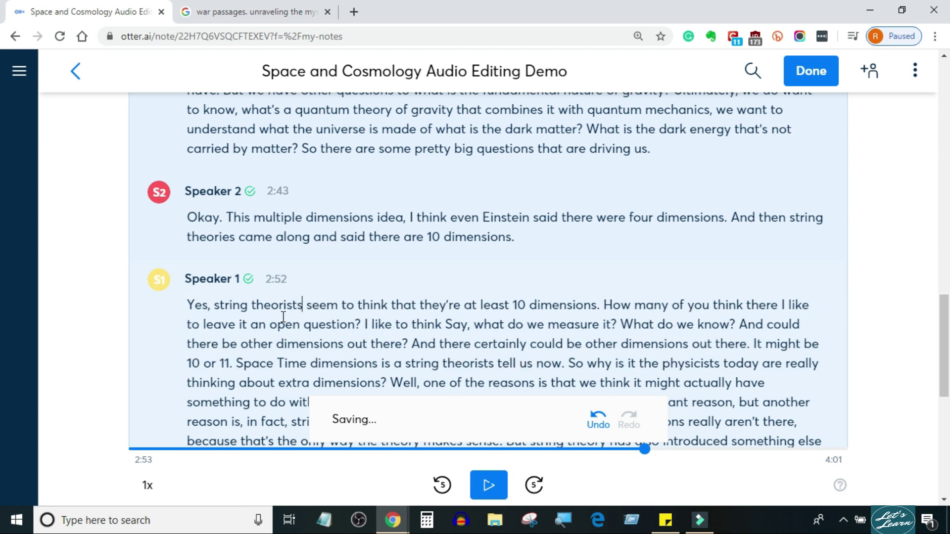
- Listen on and change "they're at least 10 dimensions" to "there are at least 10 dimensions"
key(ctrl+space)
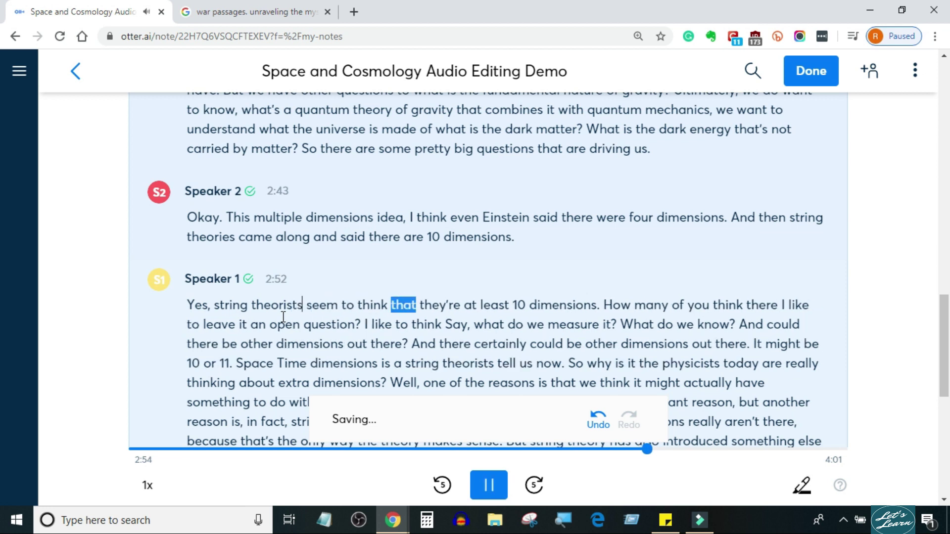
key(ctrl+space)
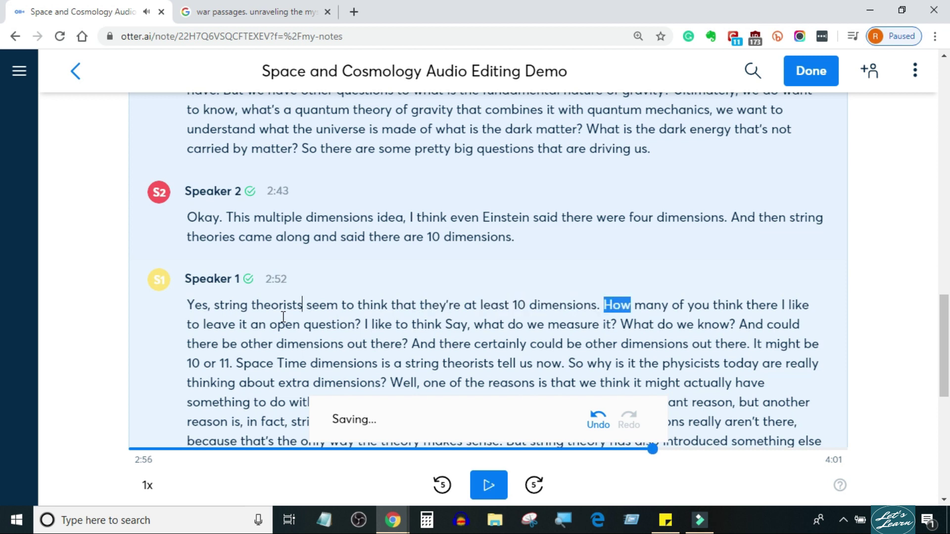
click(449, 307)
key(BackSpace)
key(BackSpace)
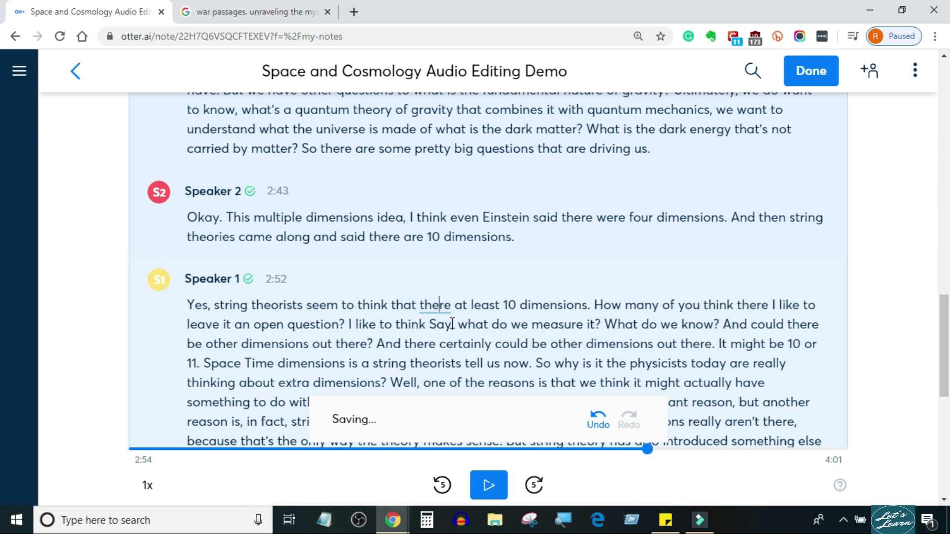
key(Right)
key(Right)
text(are)
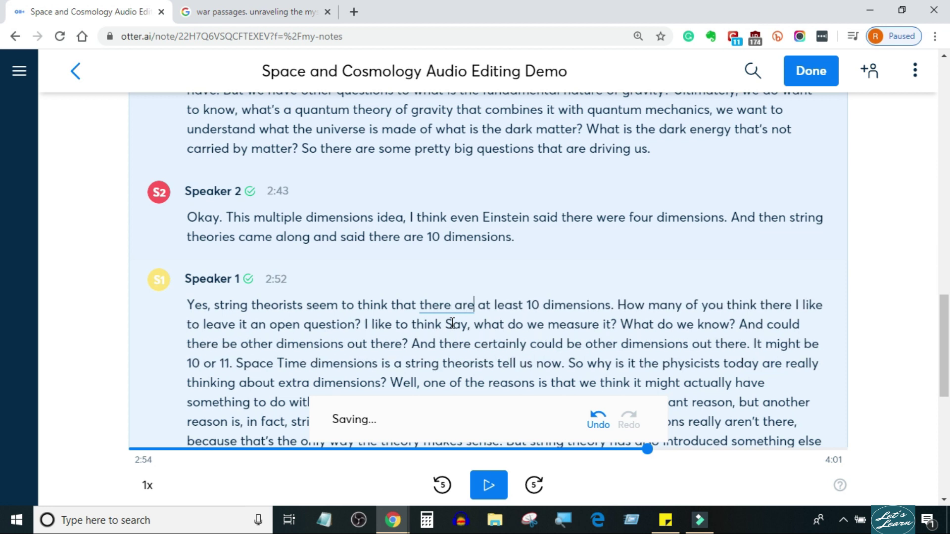
- Listen on, start a new paragraph at "How many of you think there" and tag it as Speaker 2
key(ctrl+space)
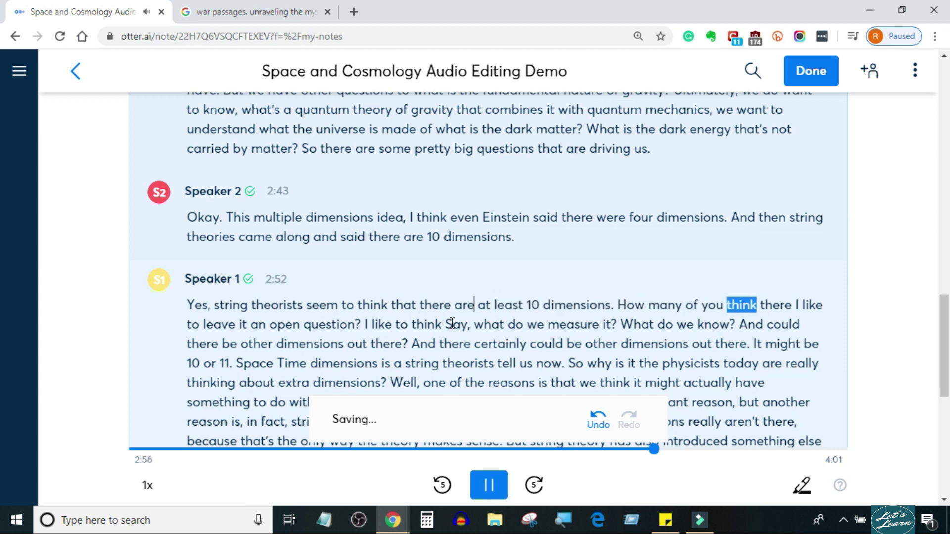
key(ctrl+space)
scroll(452, 324, down, 1)
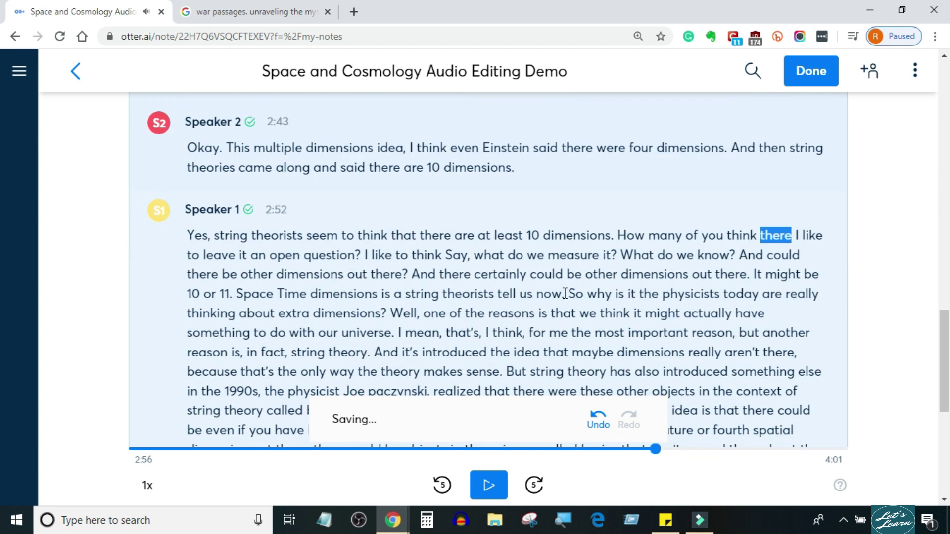
click(617, 235)
key(Return)
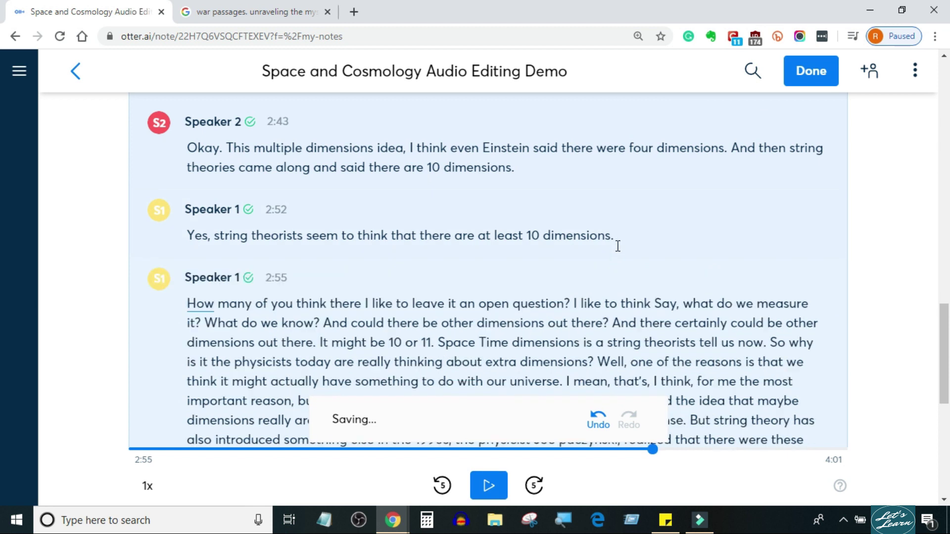
click(159, 280)
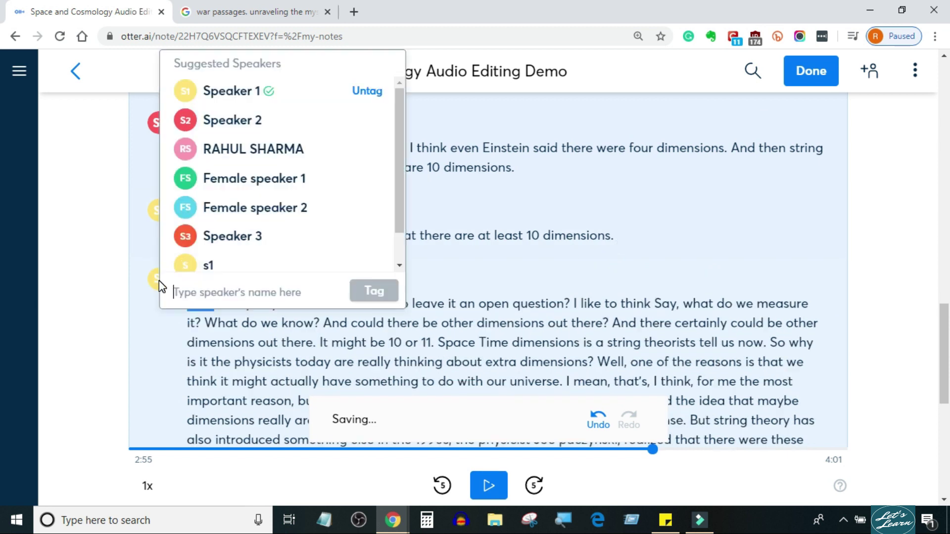
click(221, 122)
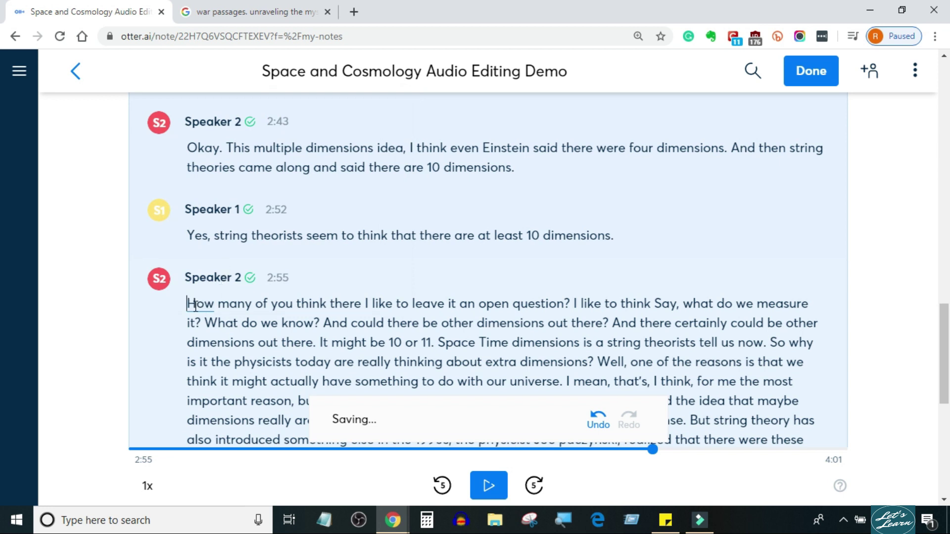
- Replay the start of the new Speaker 2 paragraph and change "How many of you think" to "How many do you think"
key(ctrl+space)
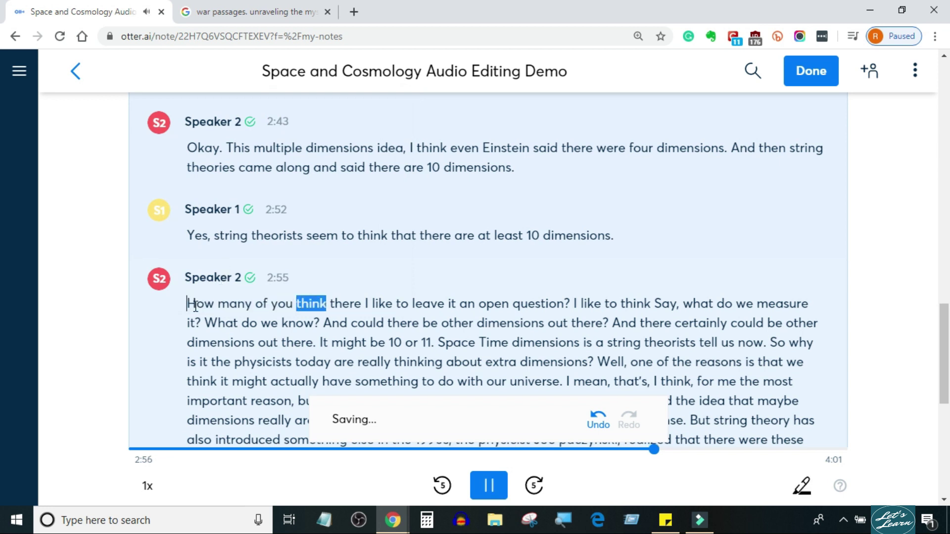
key(ctrl+space)
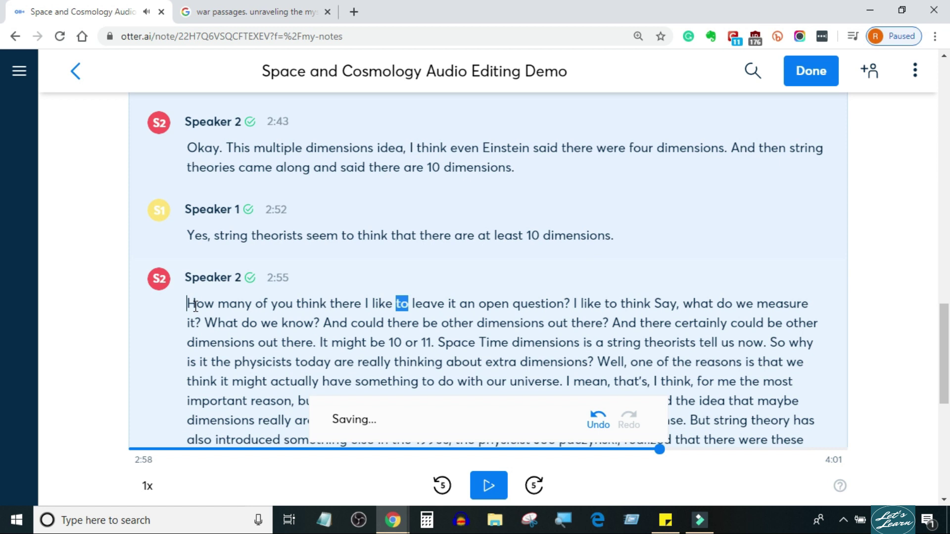
click(266, 304)
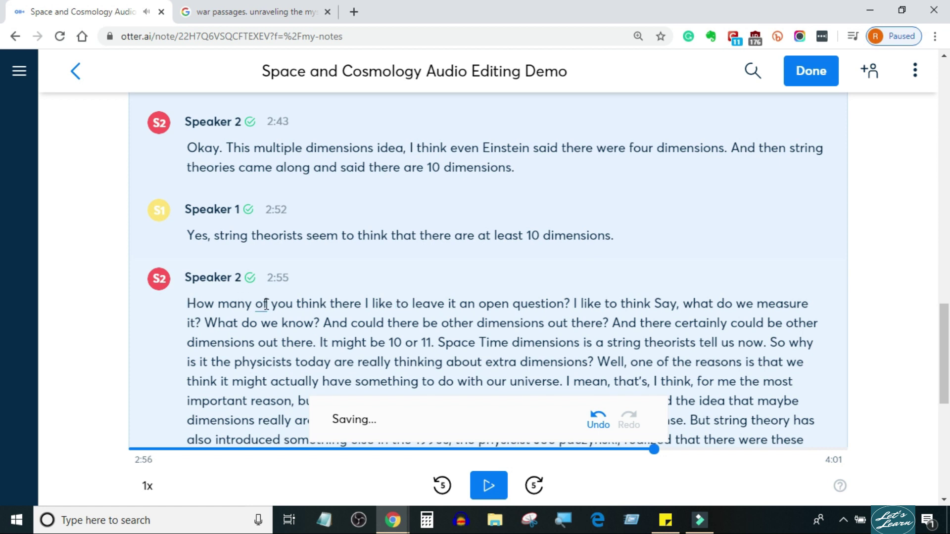
key(BackSpace)
key(BackSpace)
text(do)
- Listen on and complete the Speaker 2 question by adding "are?" after "How many do you think there"
key(ctrl+space)
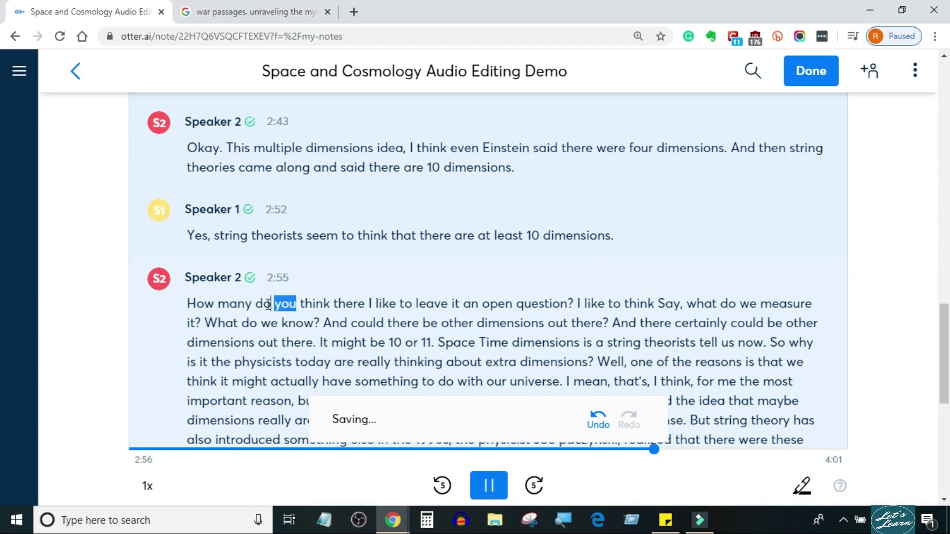
key(ctrl+space)
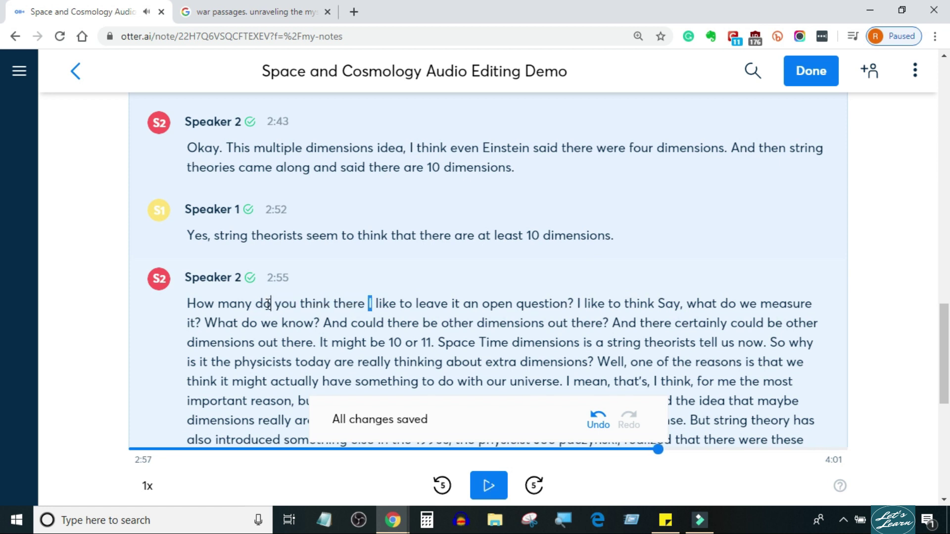
click(365, 304)
text(are)
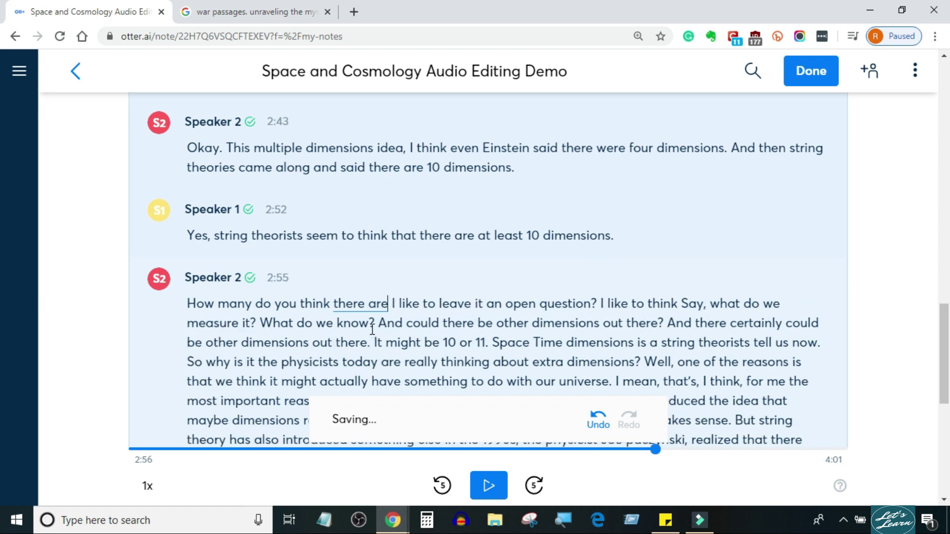
text(?)
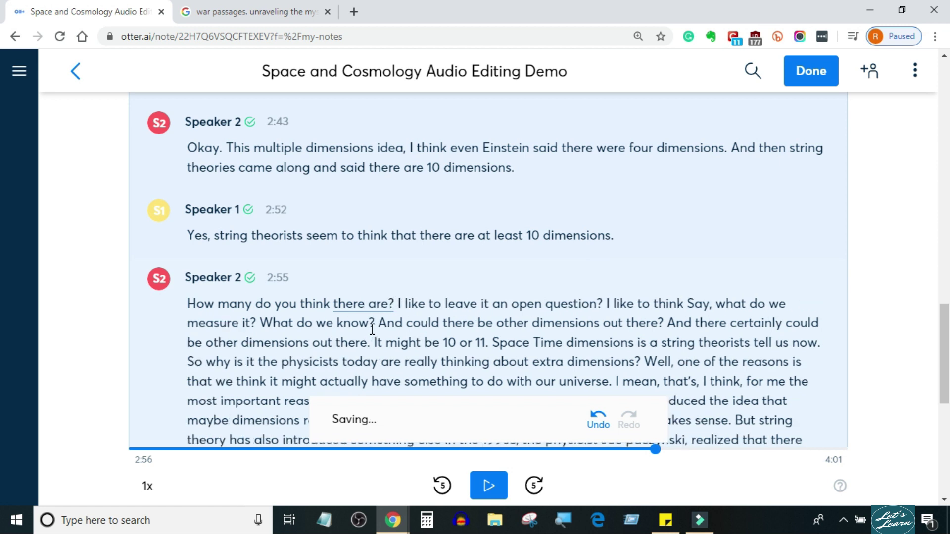
- Start a new paragraph at "I like to leave it an open question" and tag it as Speaker 1
key(Delete)
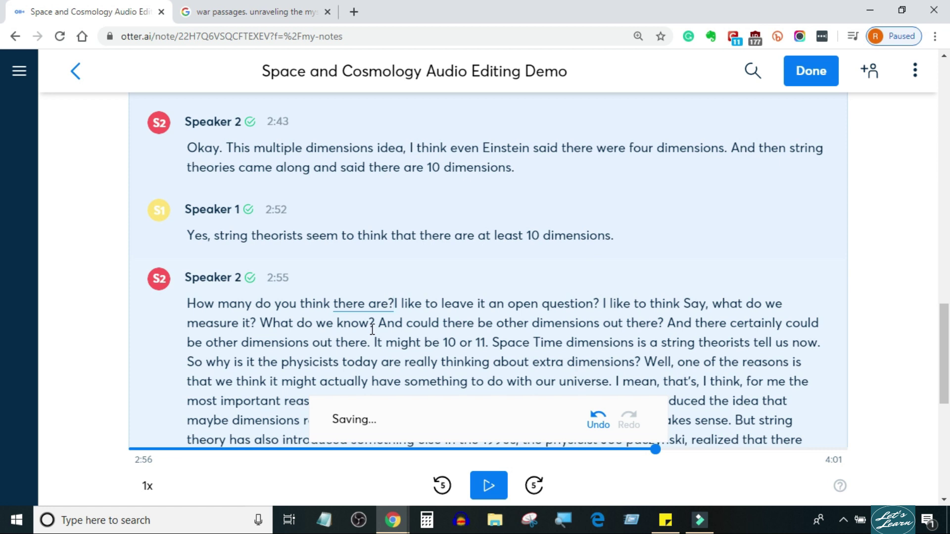
key(Return)
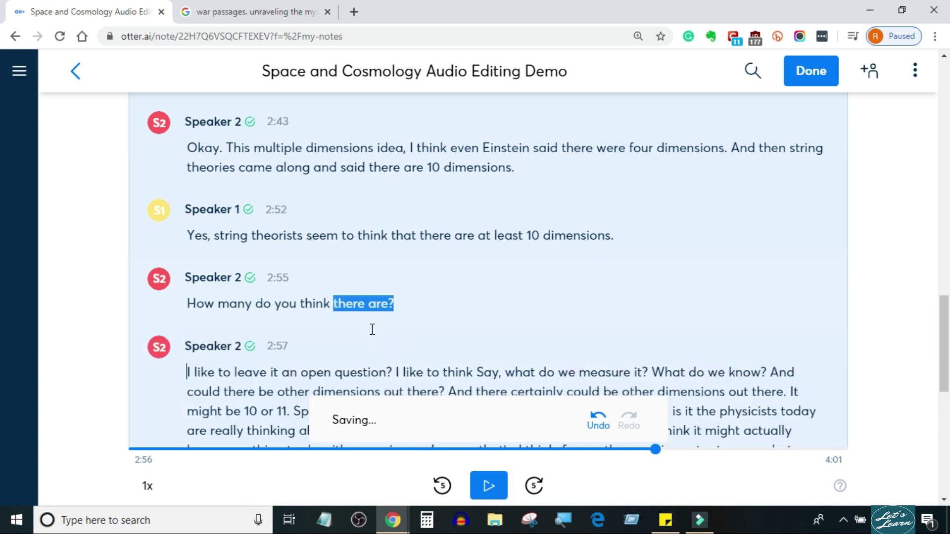
click(164, 357)
click(249, 149)
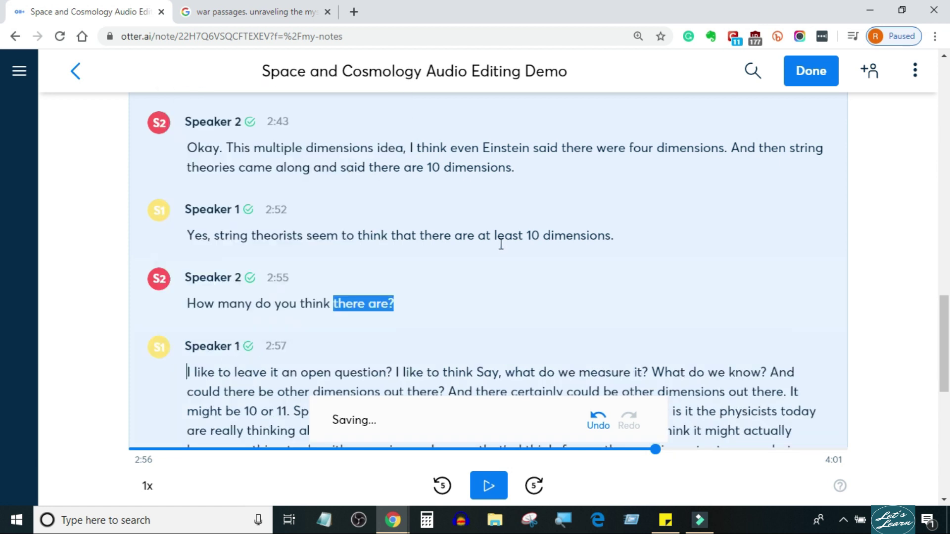
- Listen to the new Speaker 1 paragraph and change "dimensions is a string theorists" to "dimensions as string theorists"
key(ctrl+space)
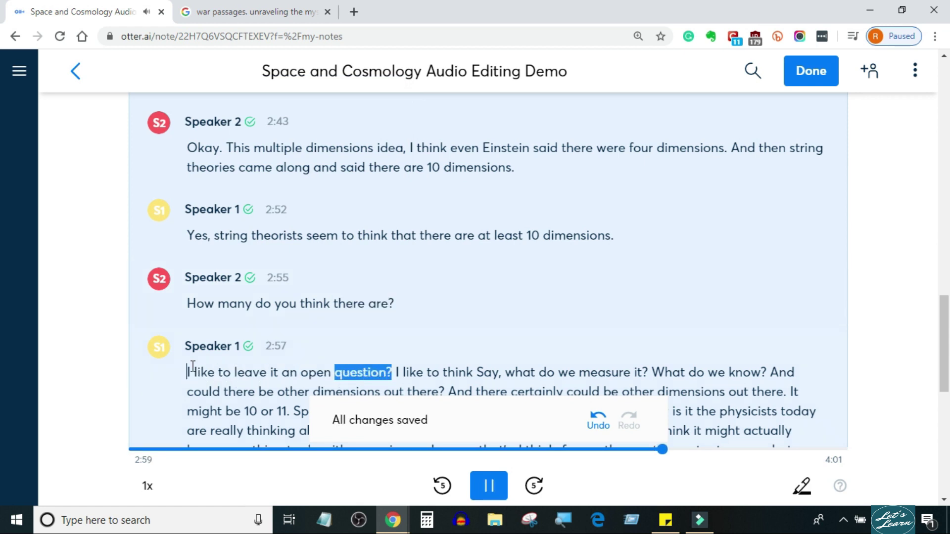
key(ctrl+space)
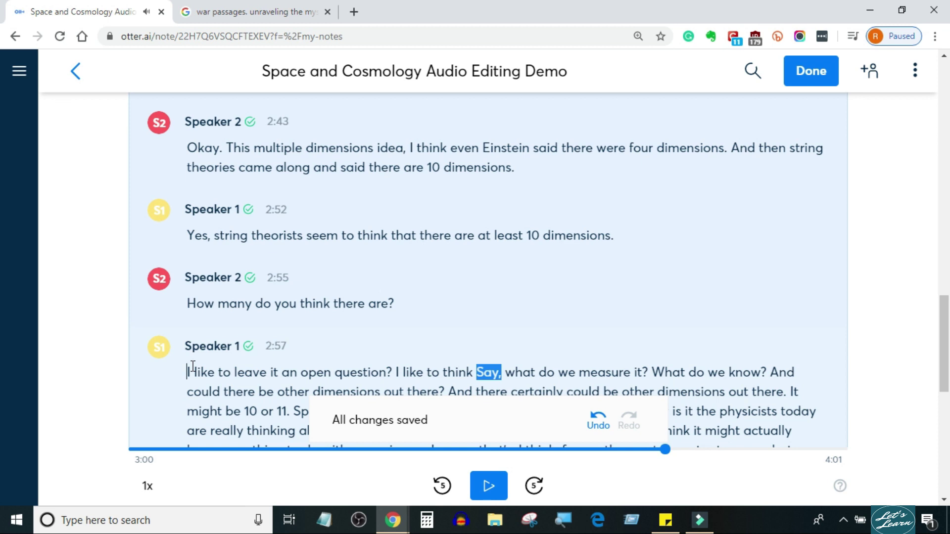
scroll(424, 346, down, 3)
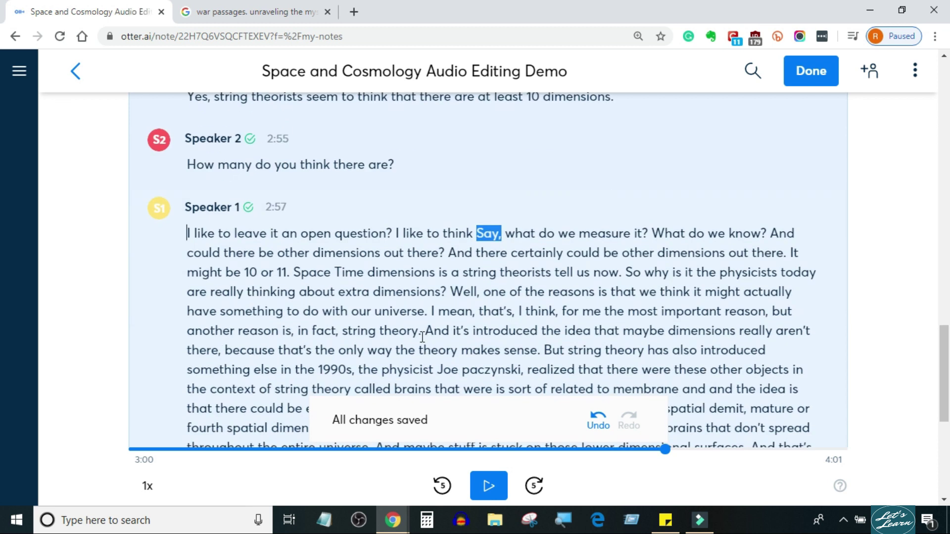
key(ctrl+space)
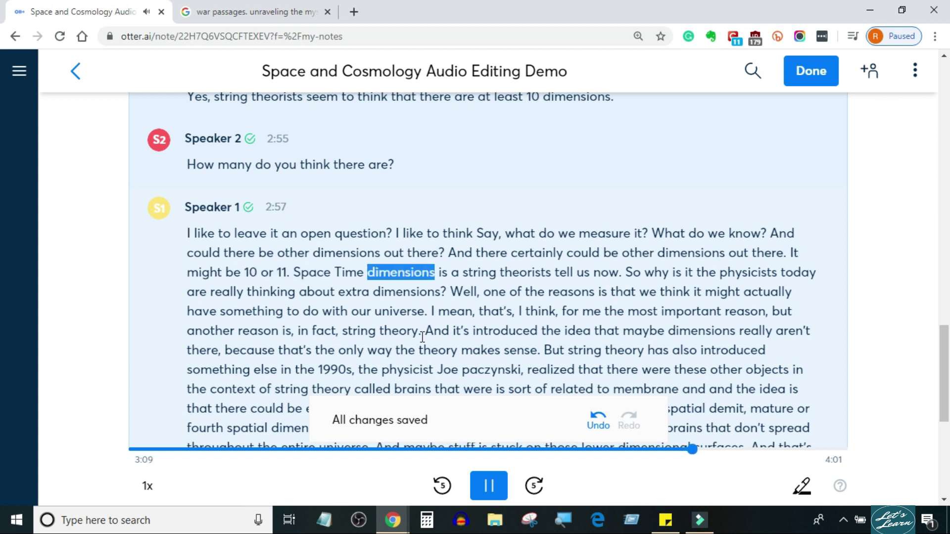
key(ctrl+space)
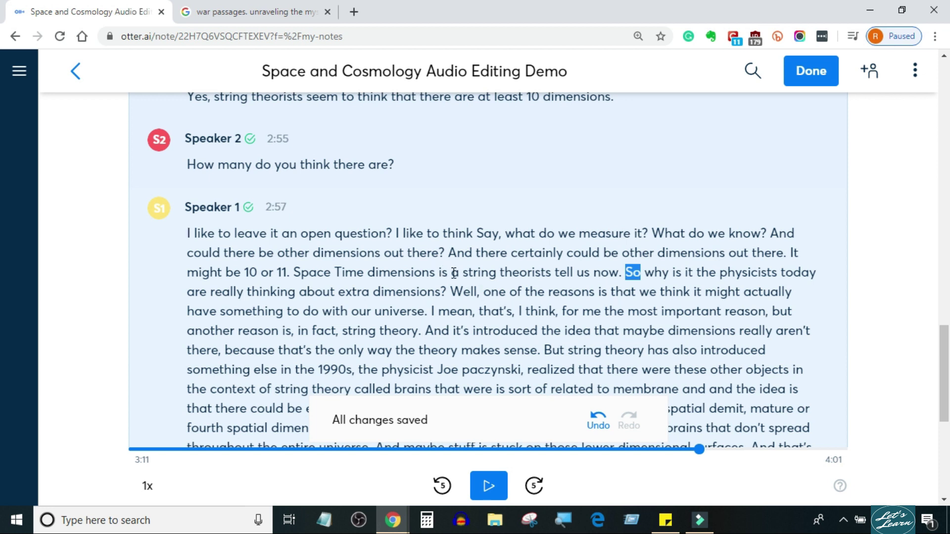
click(456, 274)
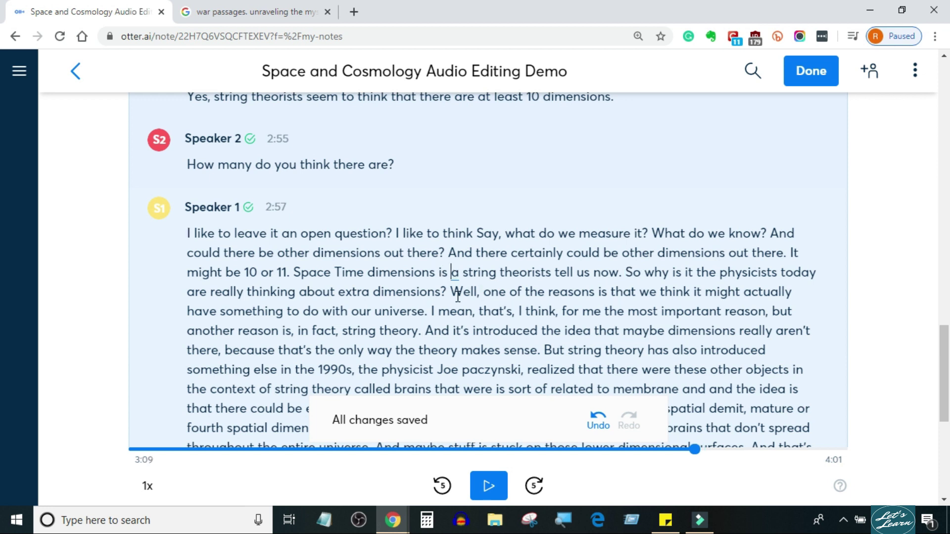
key(BackSpace)
key(BackSpace)
key(BackSpace)
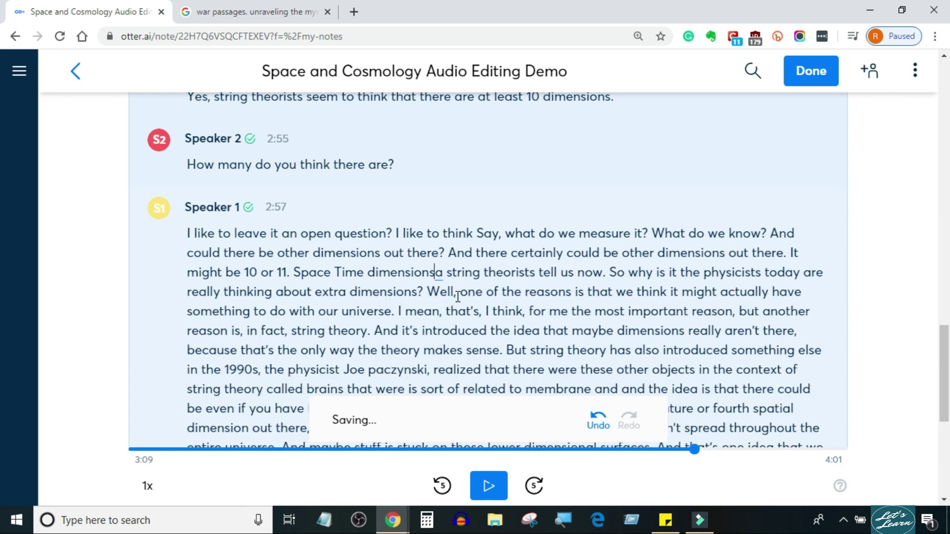
text(s)
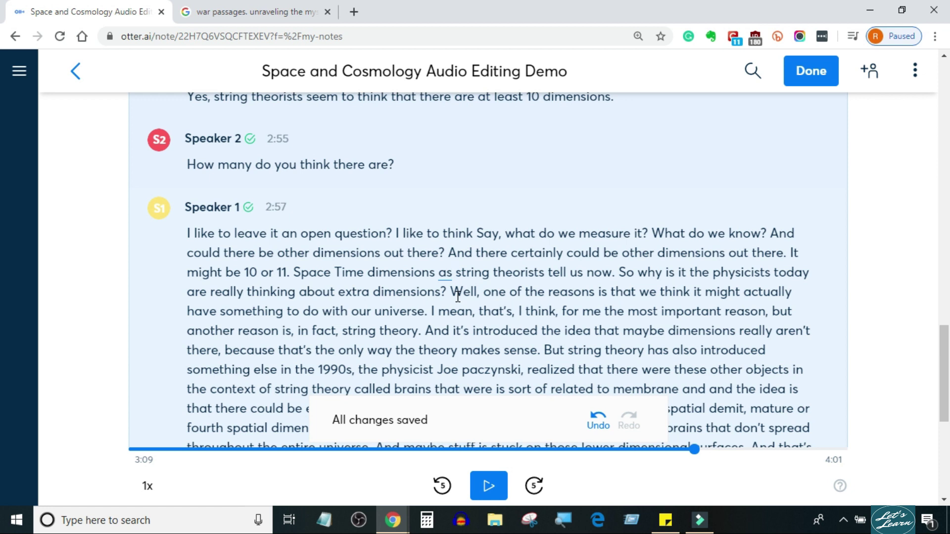
- Listen on and change "maybe dimensions really aren't there" to "maybe dimensions really are there"
key(ctrl+space)
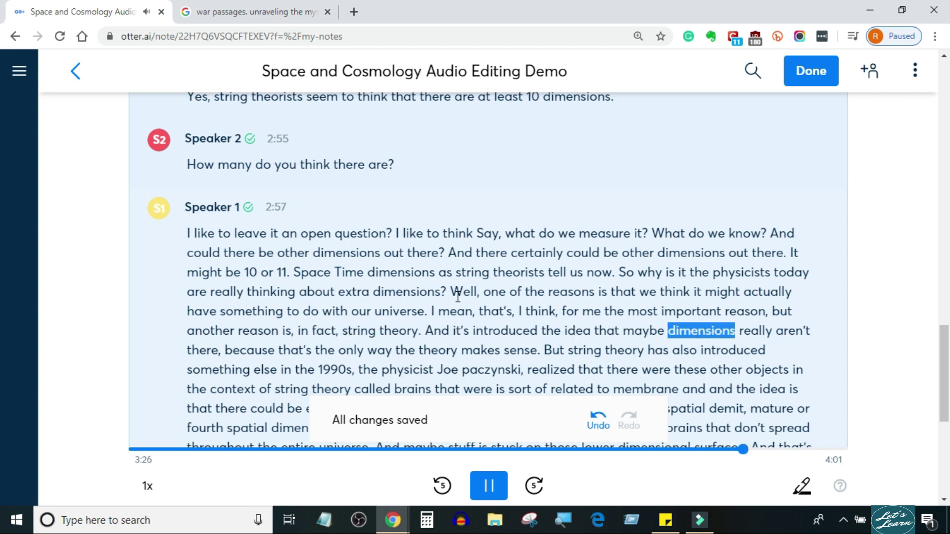
key(ctrl+space)
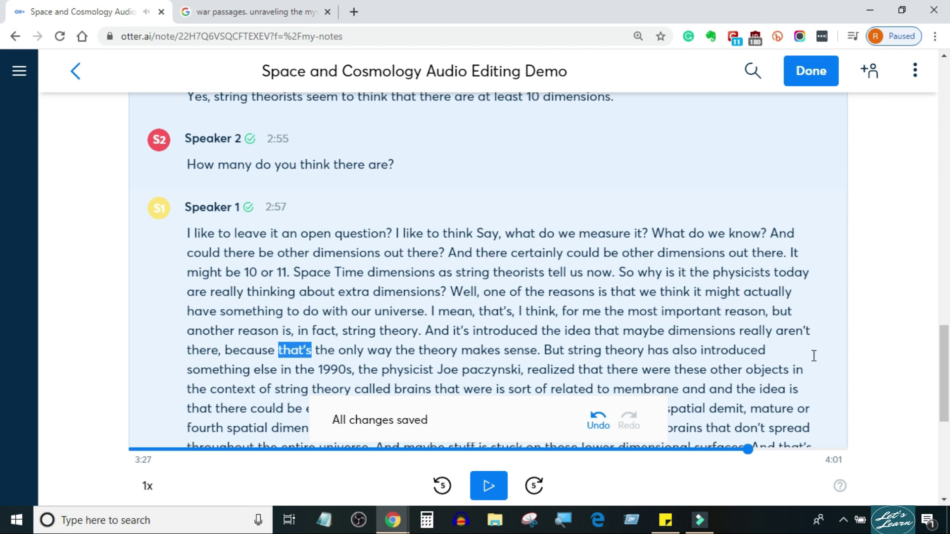
key(Delete)
key(BackSpace)
key(BackSpace)
key(BackSpace)
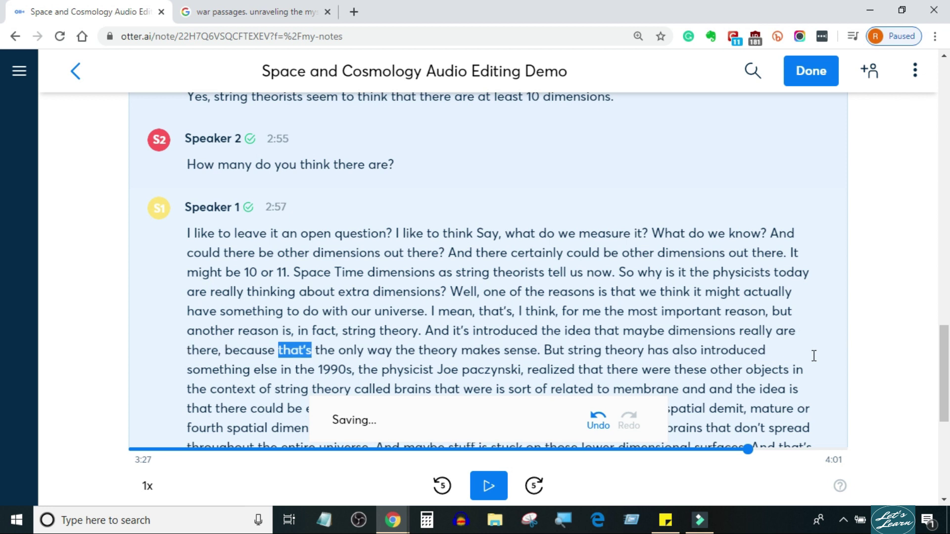
- Listen on and capitalize the physicist's surname in the sentence about the 1990s
key(ctrl+space)
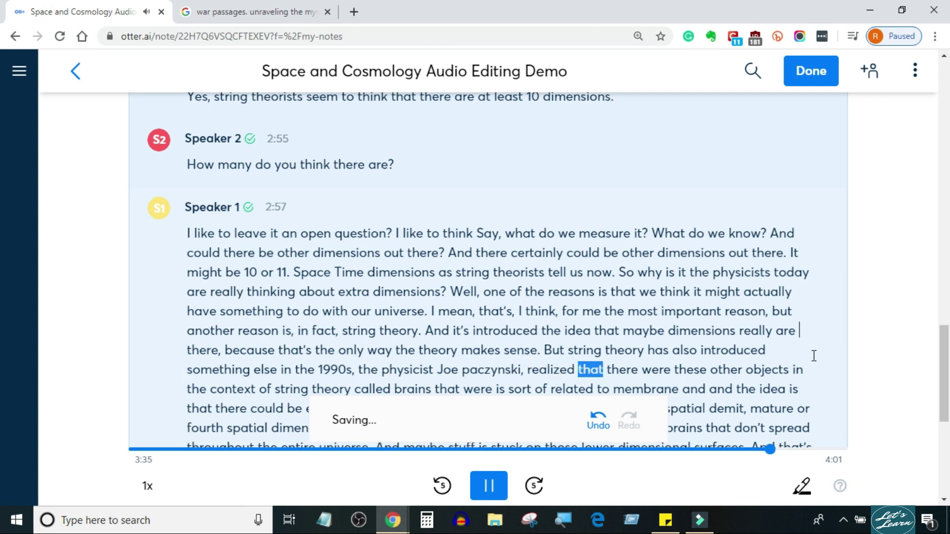
key(ctrl+space)
click(468, 371)
key(BackSpace)
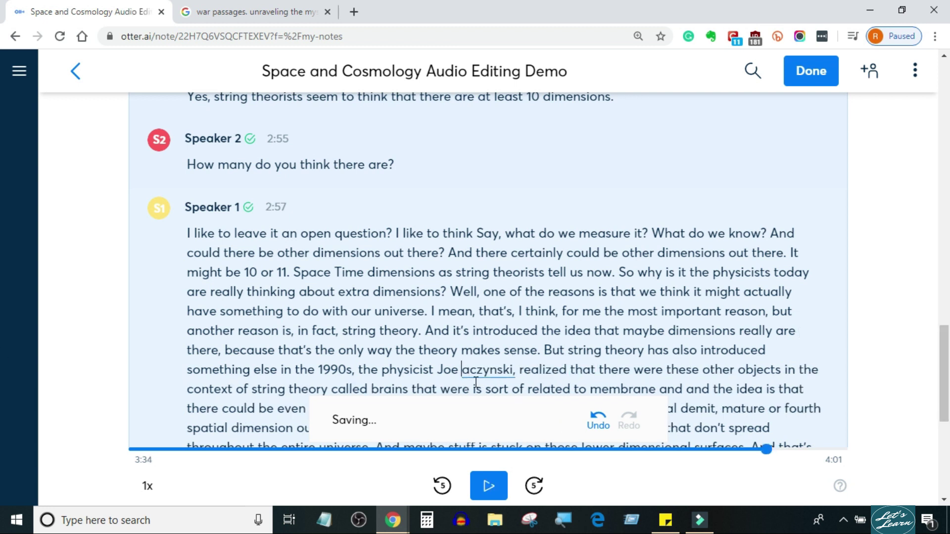
text(P)
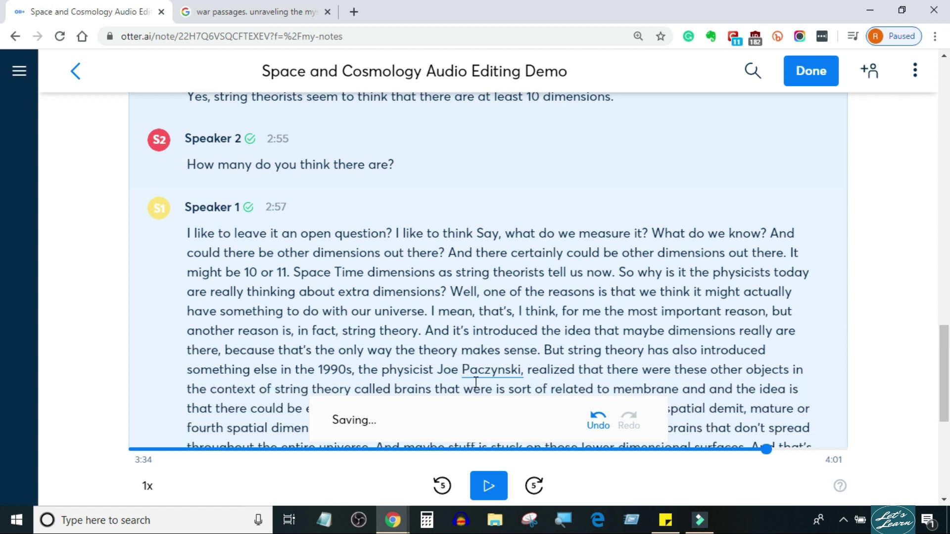
- Listen on to the sentence about membranes and search Google for "string theory called brains" to check the term's spelling
scroll(477, 383, down, 3)
key(ctrl+space)
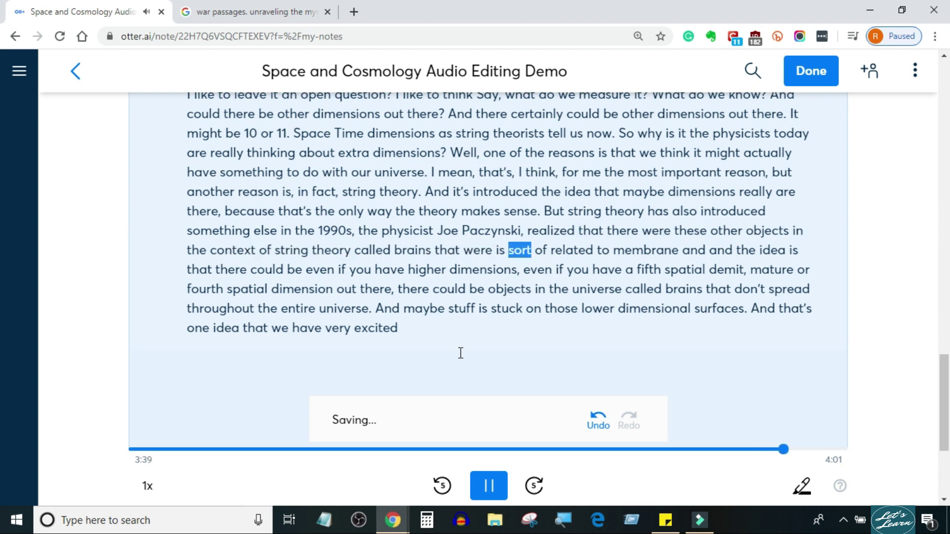
key(ctrl+space)
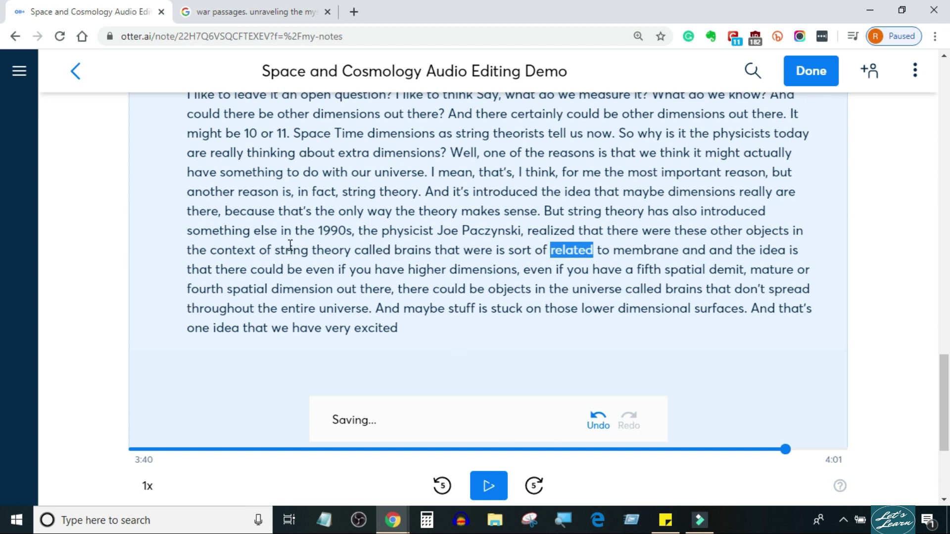
drag(271, 250, 435, 252)
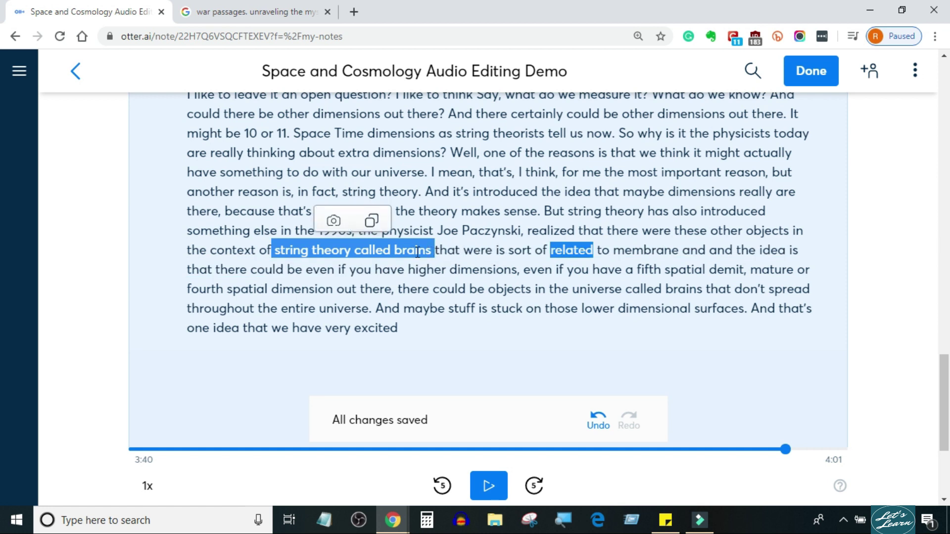
click(374, 221)
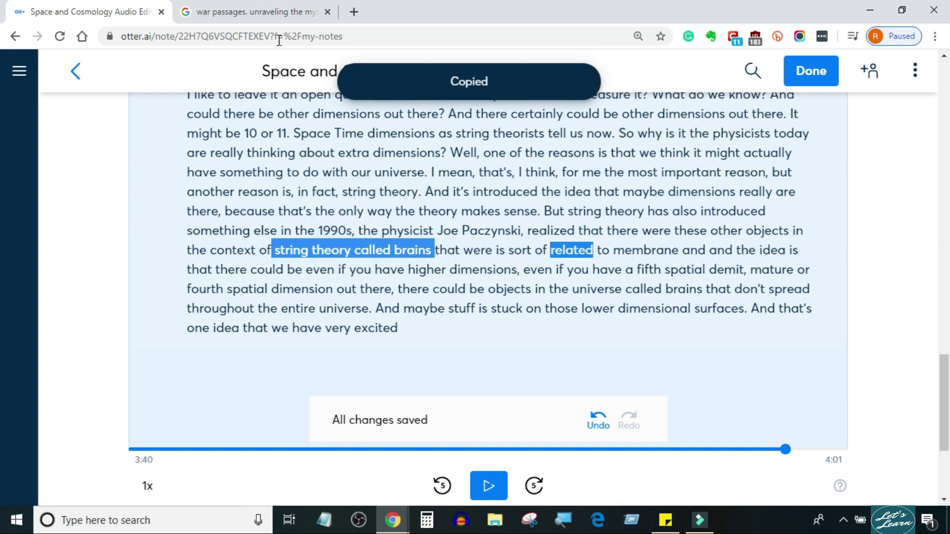
click(250, 12)
triple_click(373, 78)
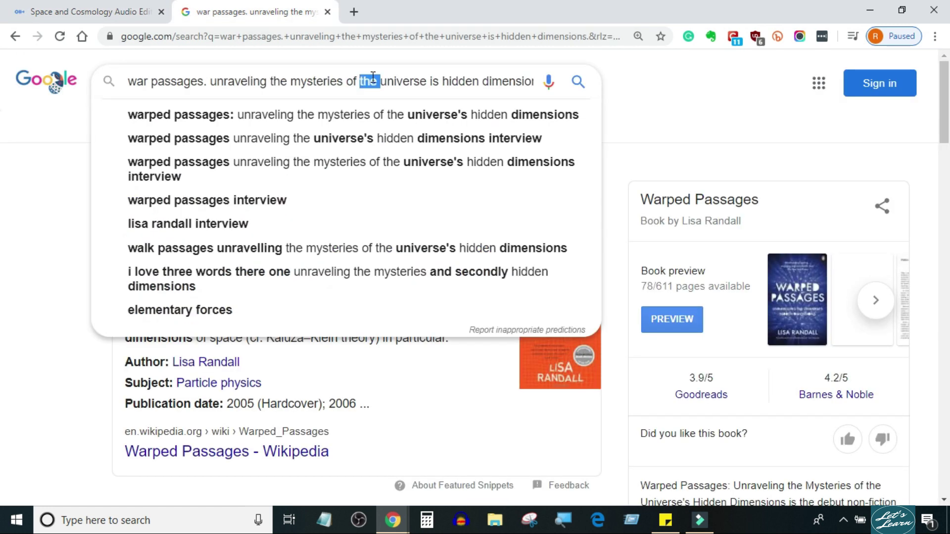
key(ctrl+v)
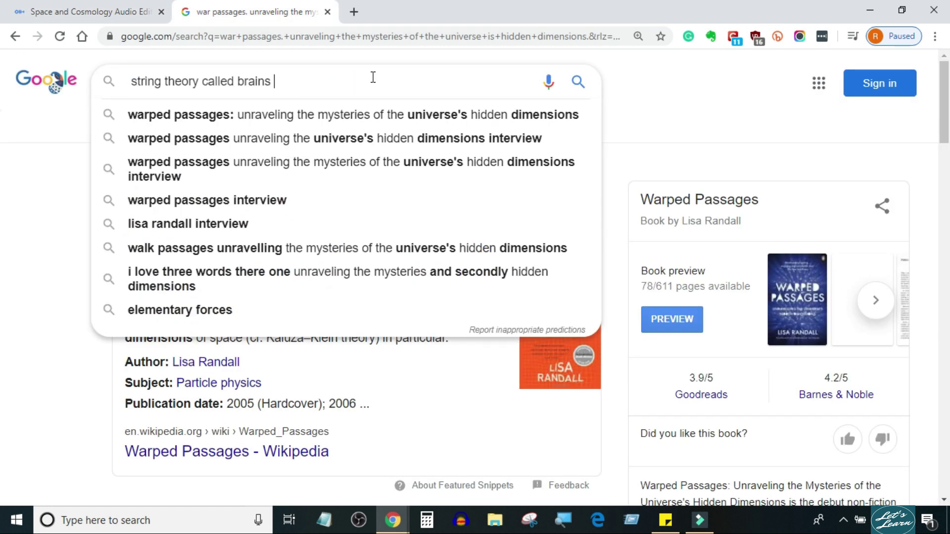
key(Return)
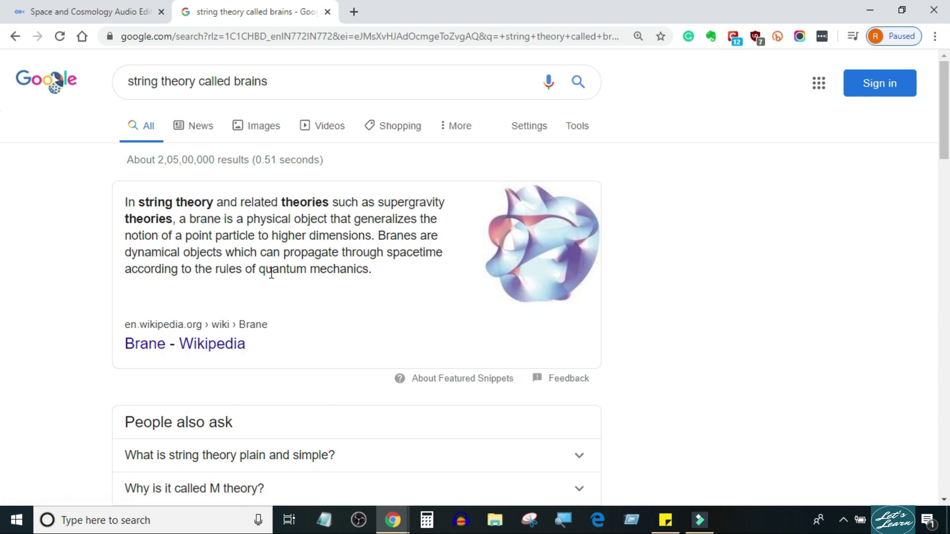
drag(378, 235, 418, 233)
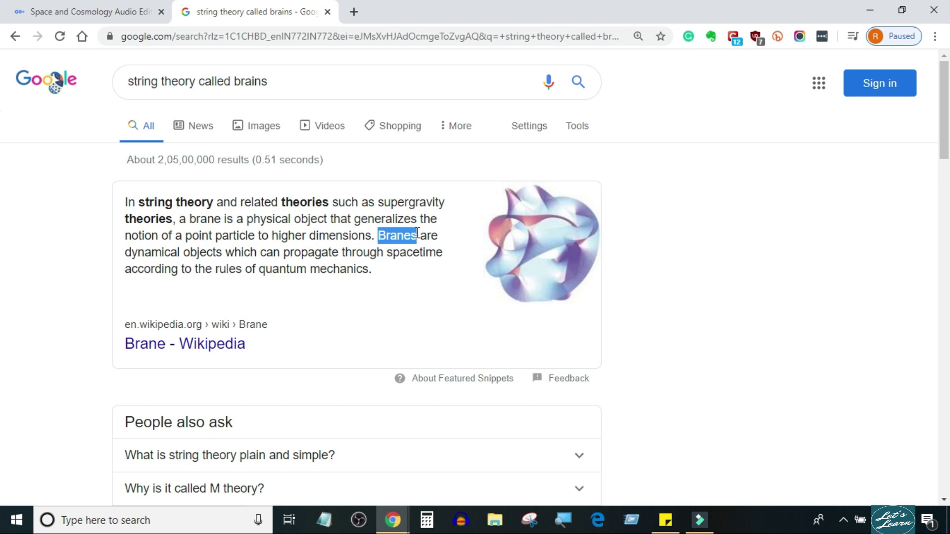
- Return to the transcript and change "string theory called brains" to "string theory called branes"
click(130, 14)
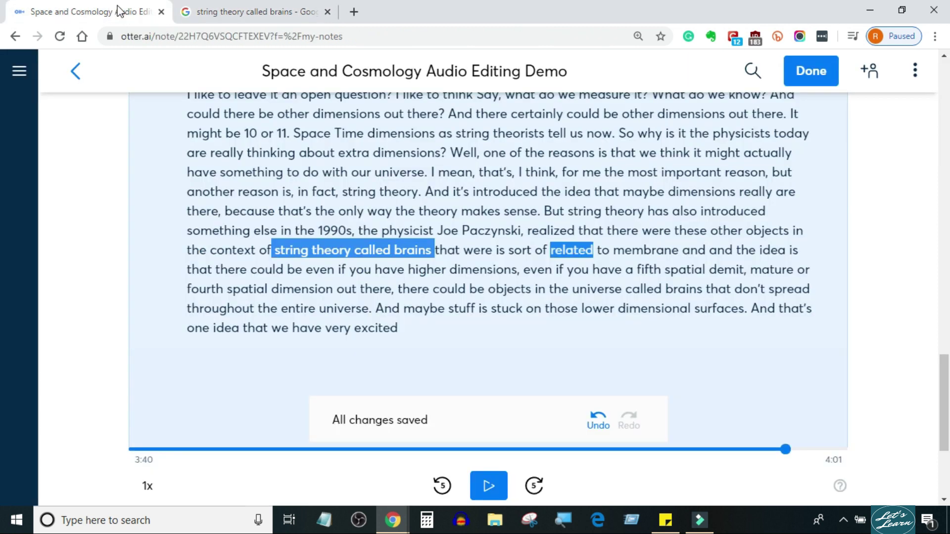
click(431, 248)
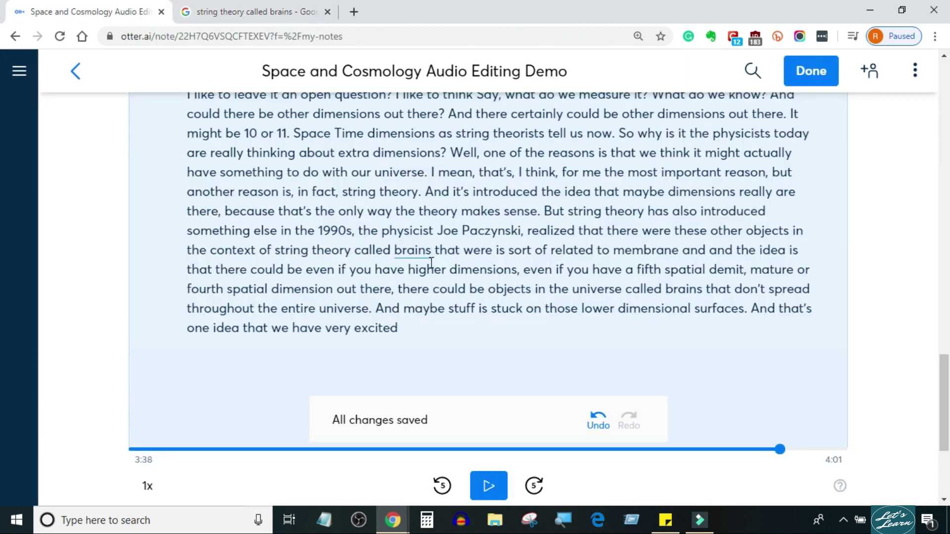
key(BackSpace)
key(BackSpace)
key(BackSpace)
text(nes)
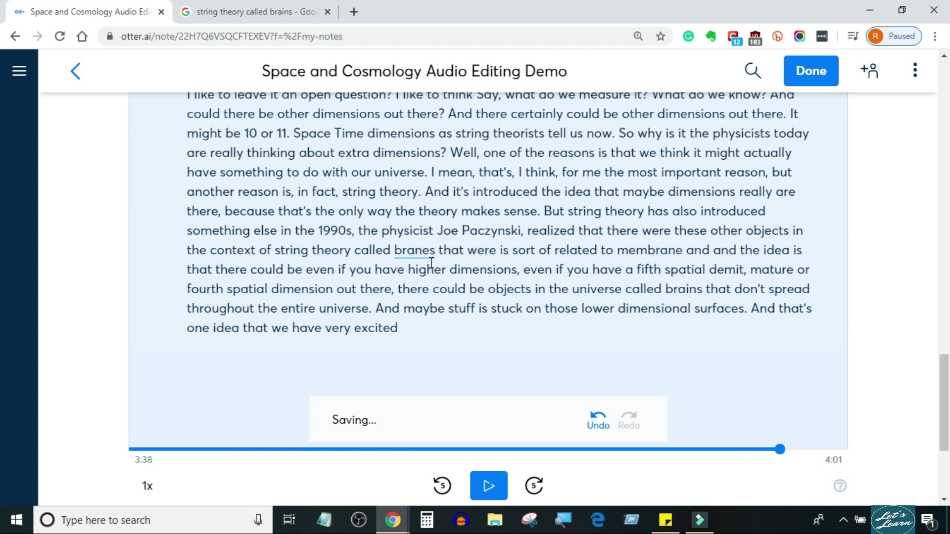
- Listen on and change "that were is sort of related" to "that word is sort of related"
key(ctrl+space)
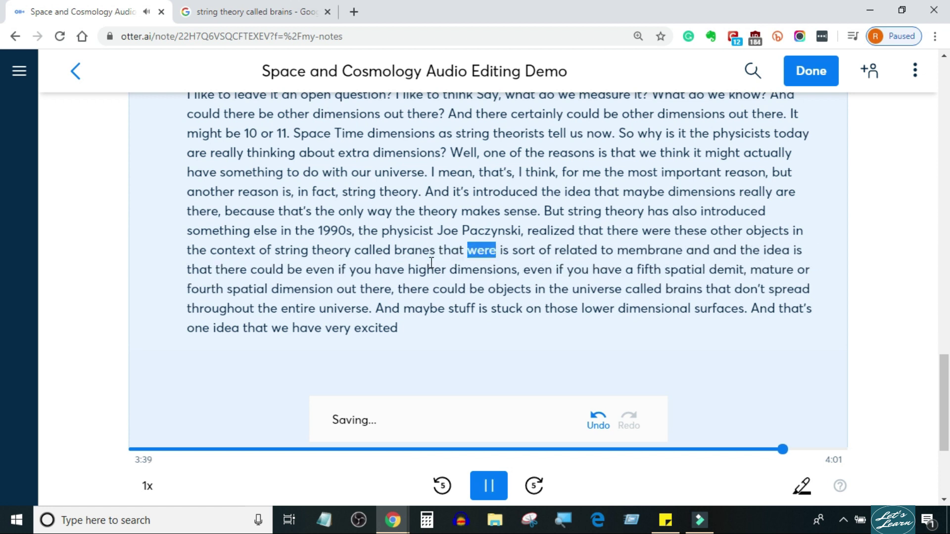
key(ctrl+space)
click(497, 251)
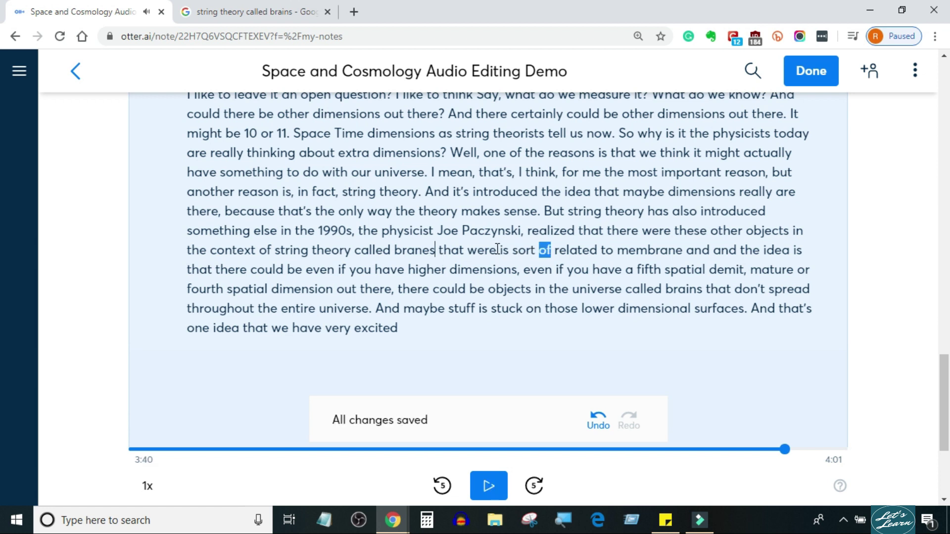
key(BackSpace)
key(BackSpace)
key(BackSpace)
text(ord)
- Listen on and delete the duplicate "and" in "membrane and and the idea is"
key(ctrl+space)
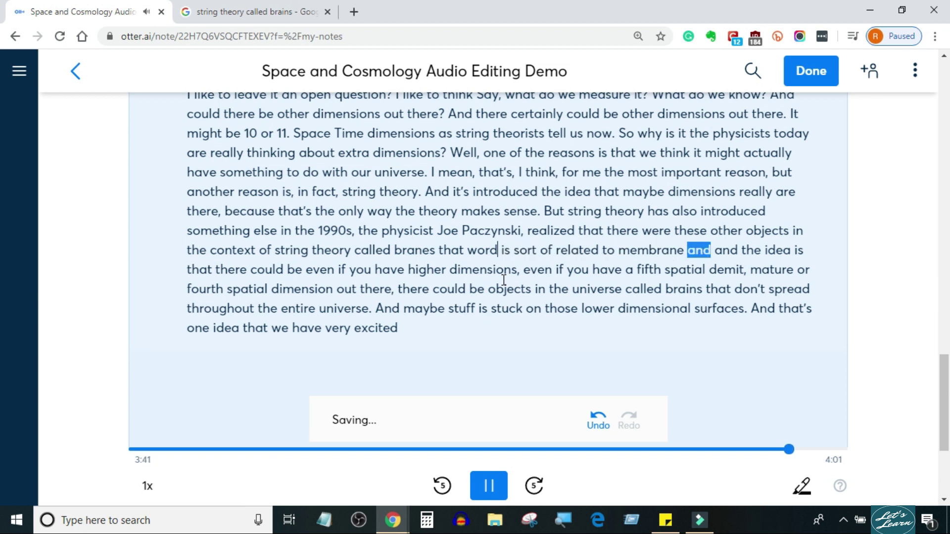
key(ctrl+space)
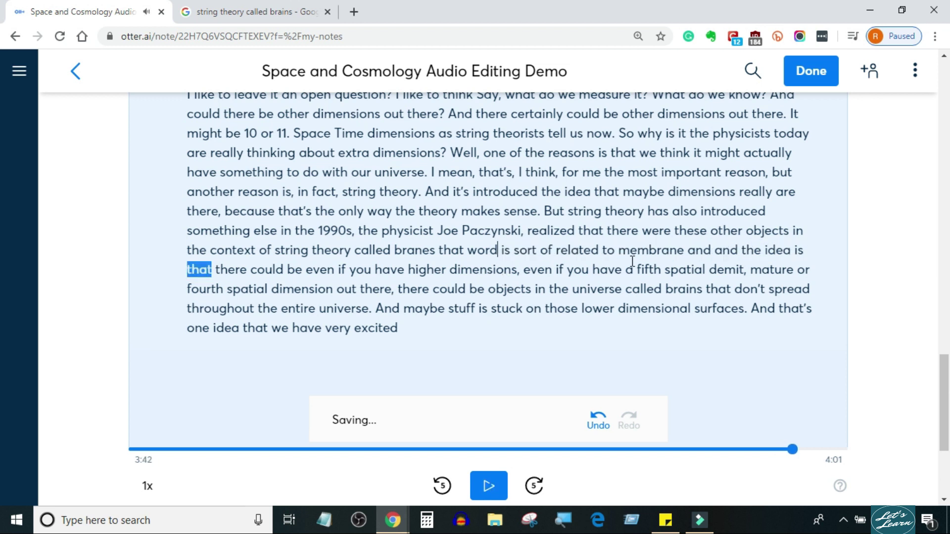
click(718, 250)
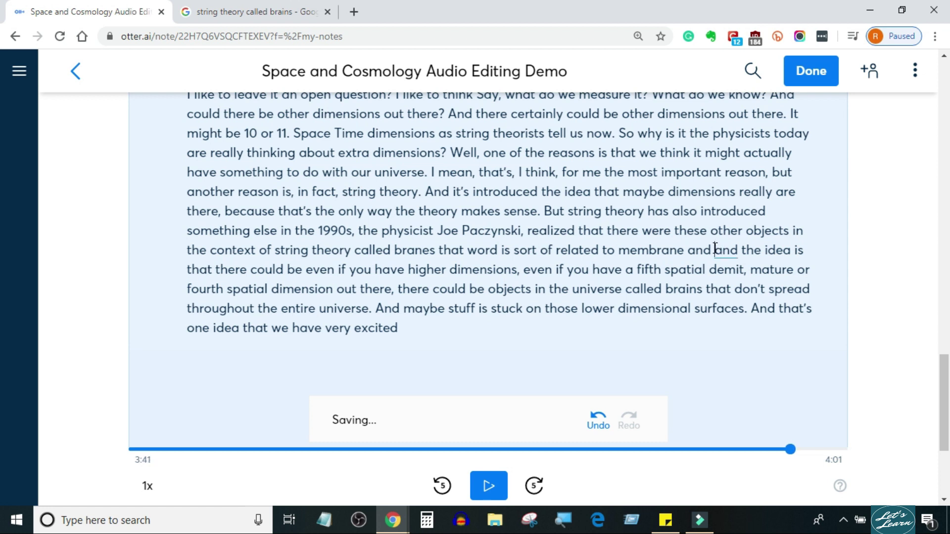
key(ctrl+Delete)
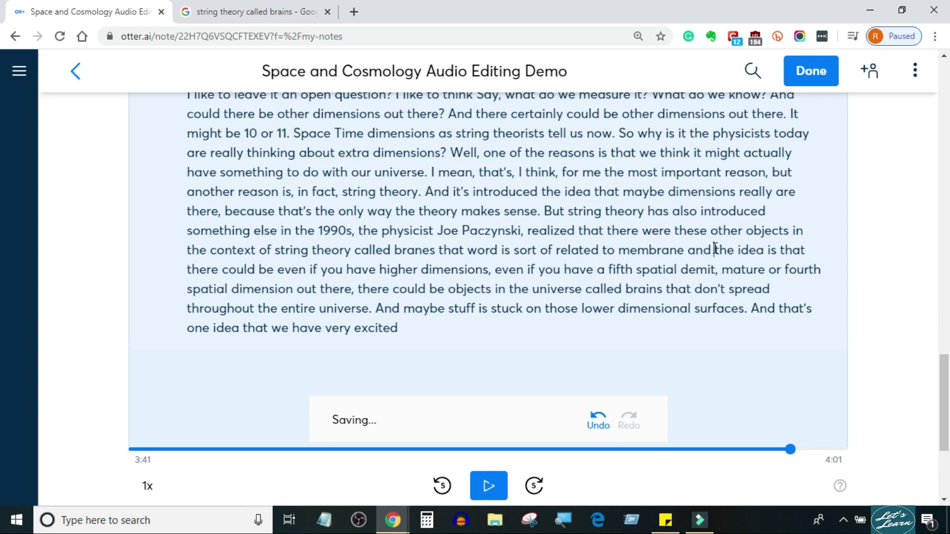
- Listen on and change "a fifth spatial demit, mature" to "a fifth spatial dimension"
key(ctrl+space)
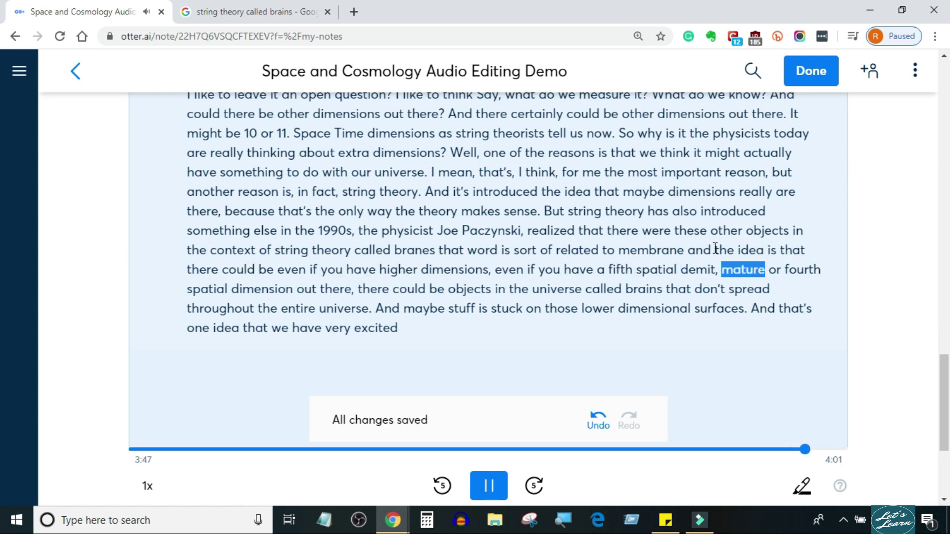
key(ctrl+space)
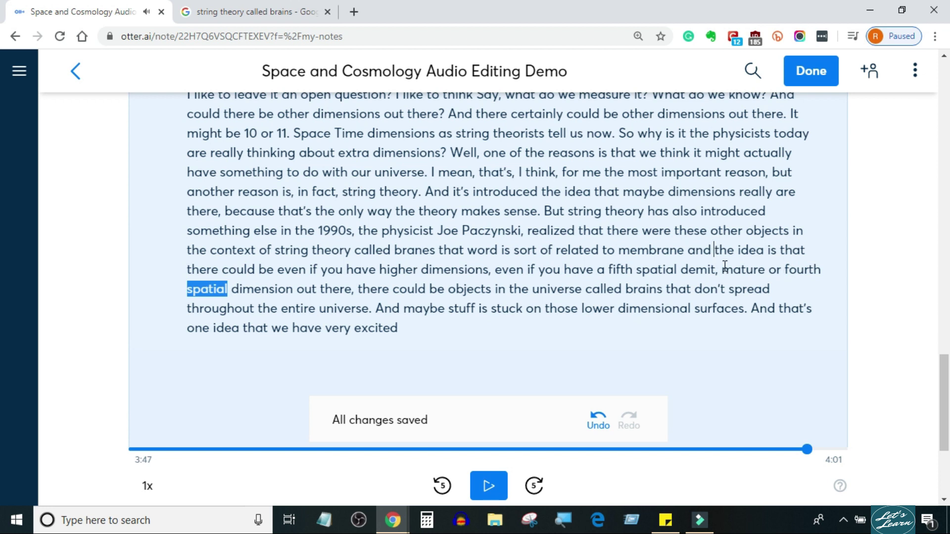
click(764, 270)
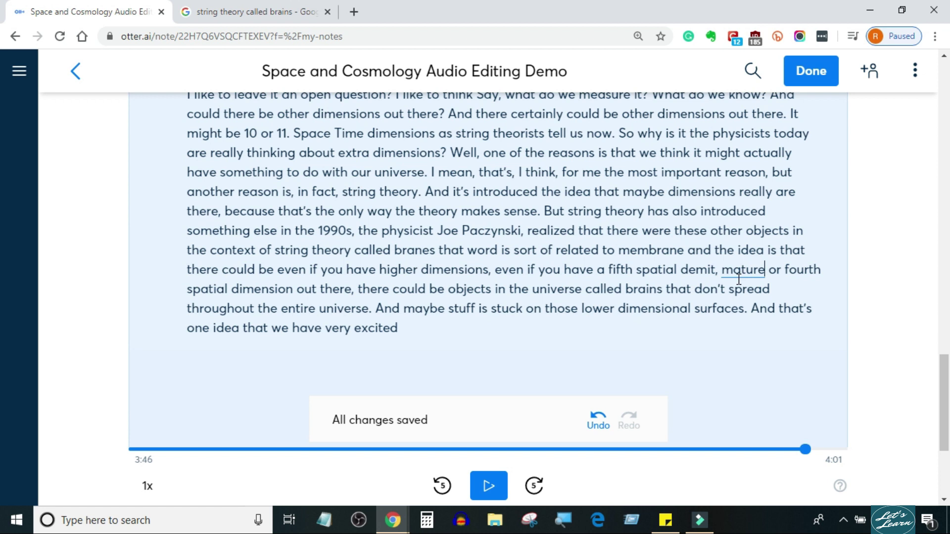
key(BackSpace)
key(BackSpace)
key(BackSpace)
key(BackSpace)
key(BackSpace)
key(BackSpace)
key(BackSpace)
key(BackSpace)
key(BackSpace)
key(BackSpace)
key(BackSpace)
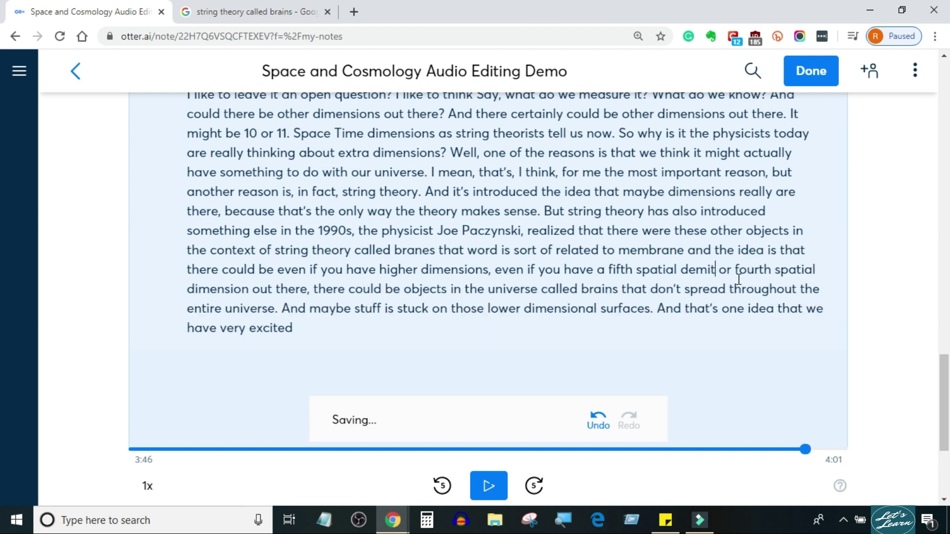
key(BackSpace)
text(imen)
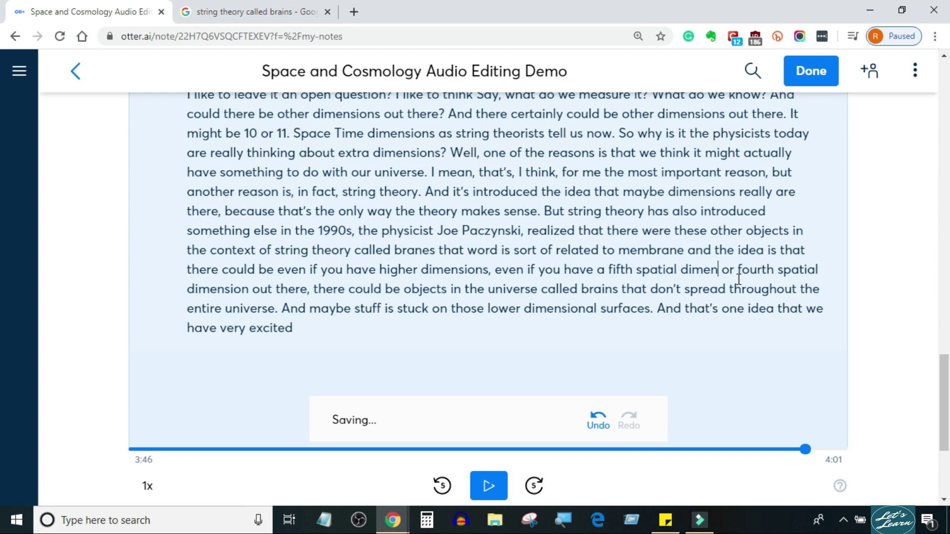
text(tion)
key(BackSpace)
key(BackSpace)
key(BackSpace)
key(BackSpace)
text(sion)
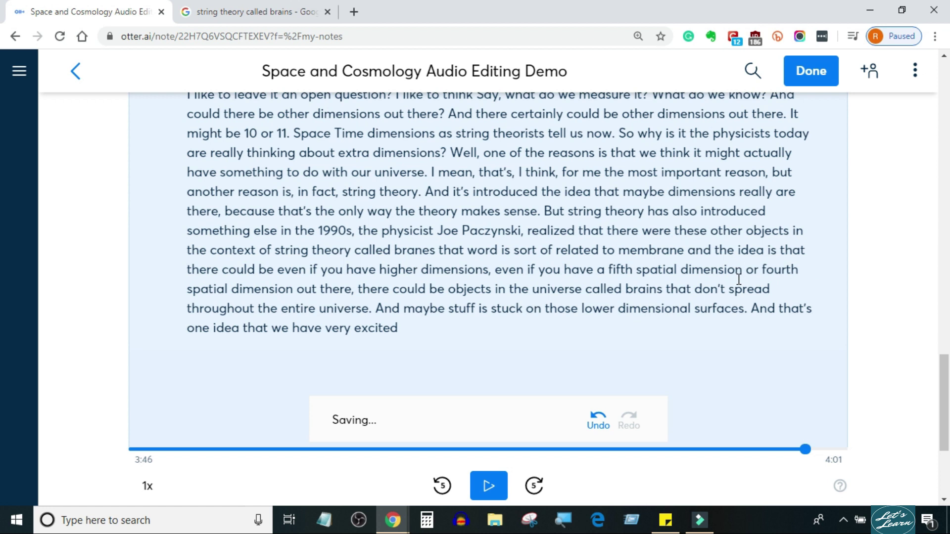
- Listen on and correct "brains" to "branes" in "objects in the universe called brains"
key(ctrl+space)
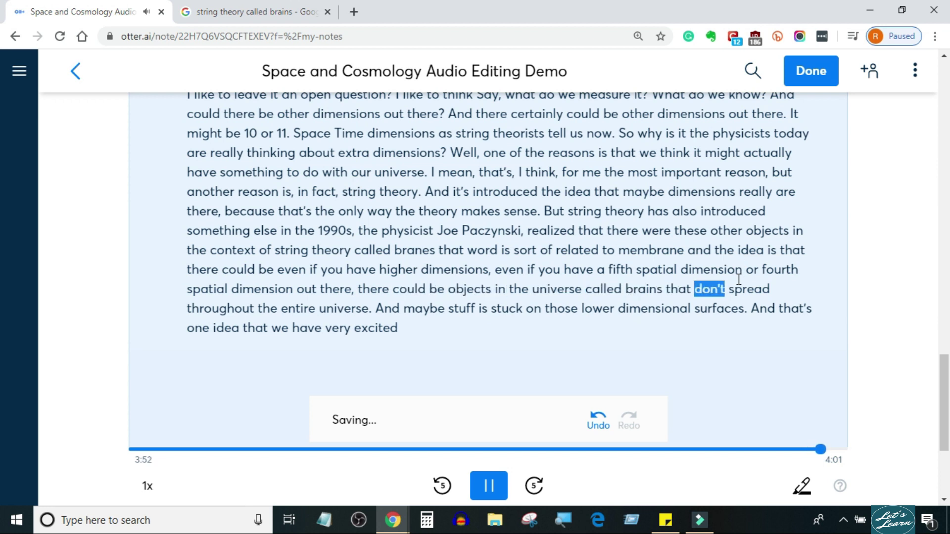
key(ctrl+space)
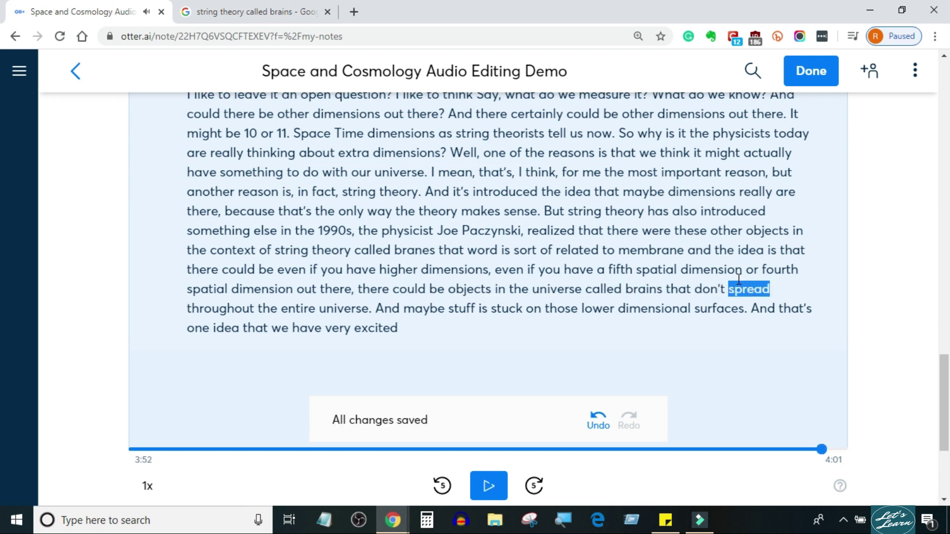
click(657, 288)
key(BackSpace)
key(BackSpace)
key(BackSpace)
text(an)
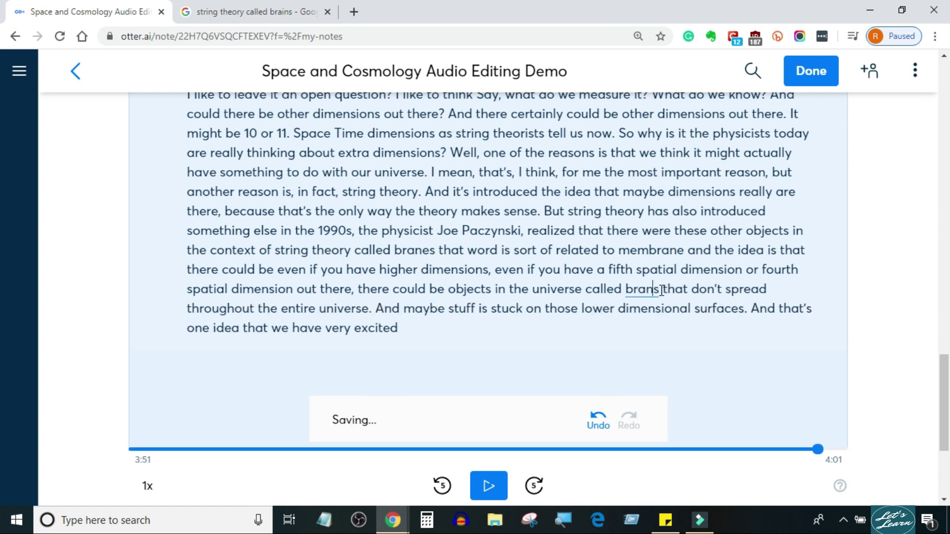
text(e)
- Listen to the end of the recording and add "about" after "very excited" in the last sentence
key(ctrl+space)
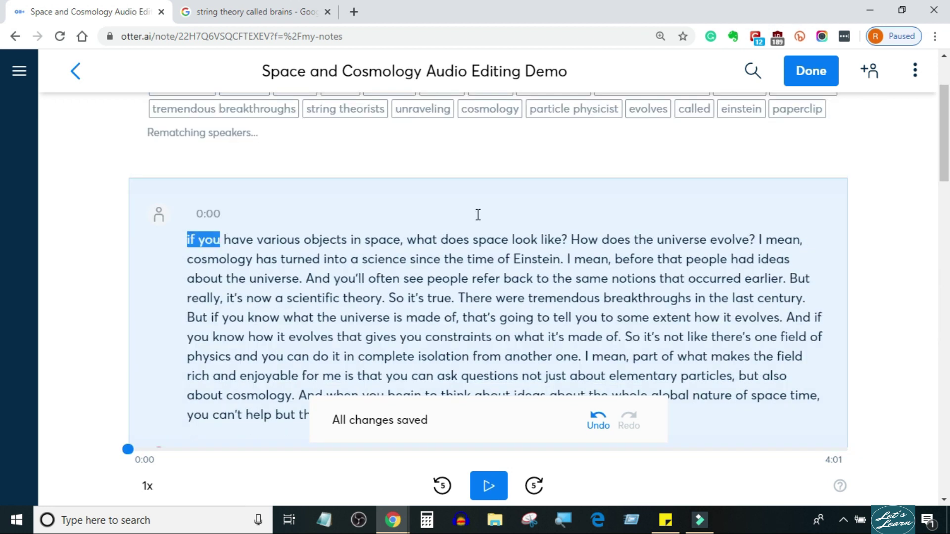
text(+)
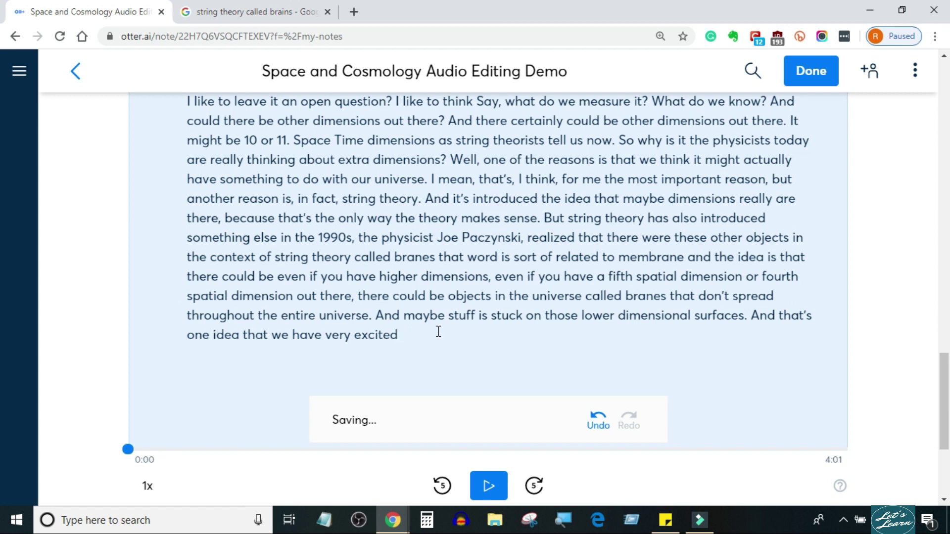
text(about)
- Replay the last sentence and change "we have very excited" to "we got very excited"
click(224, 335)
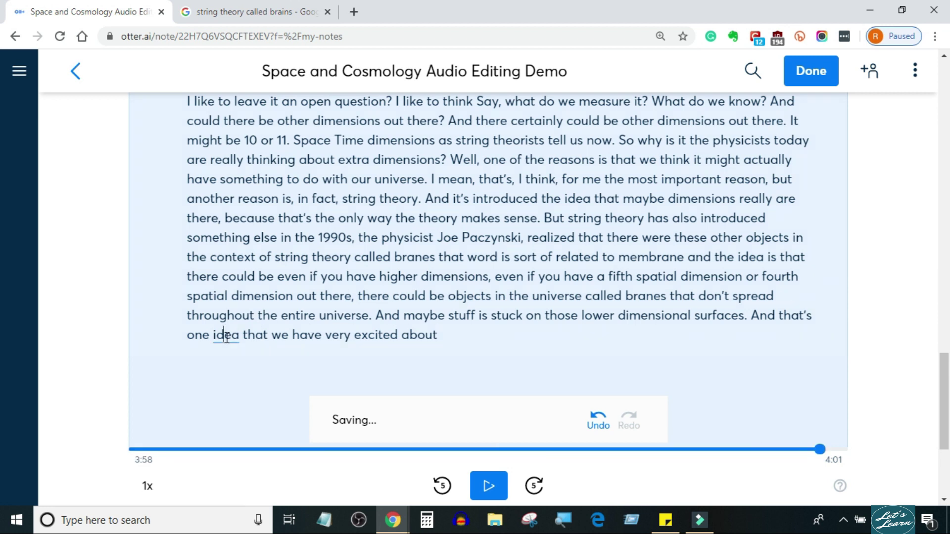
key(ctrl+space)
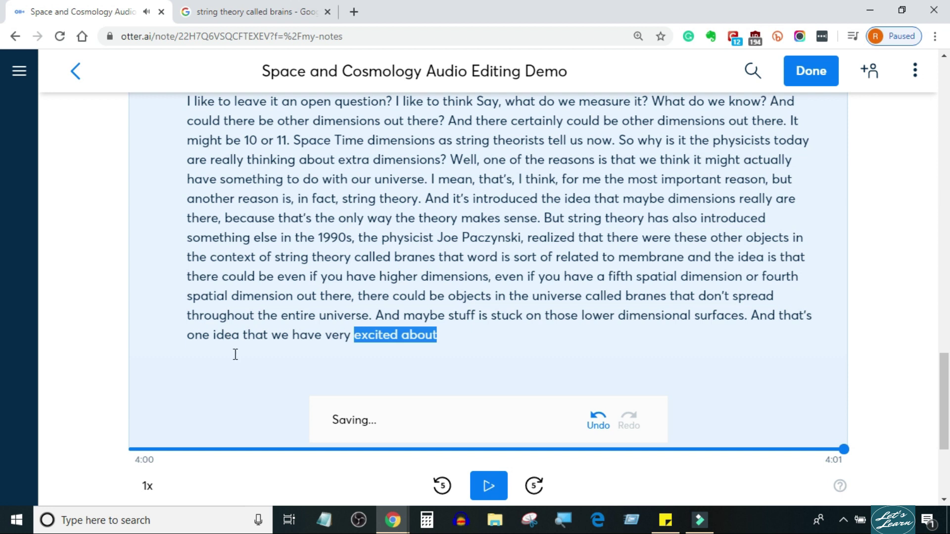
click(322, 335)
key(BackSpace)
key(BackSpace)
key(BackSpace)
key(BackSpace)
text(got)
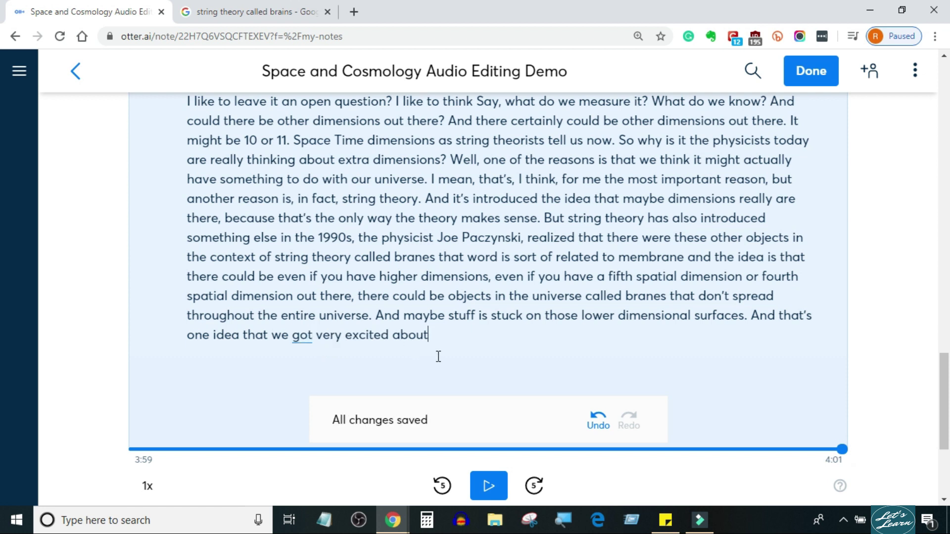
- In the opening paragraph, join "So it's true" with "there were tremendous breakthroughs" and remove the comma in "I mean, part of"
scroll(437, 356, up, 15)
scroll(417, 311, up, 10)
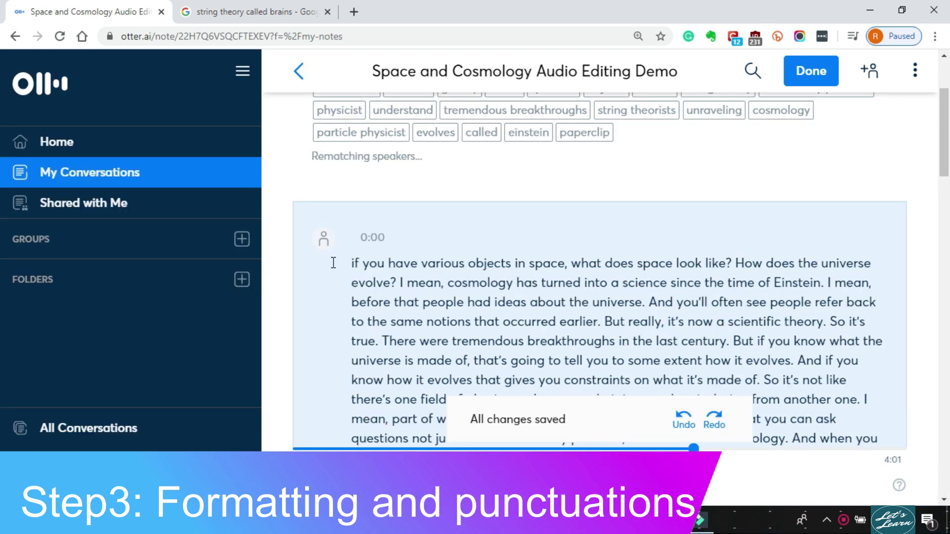
key(BackSpace)
key(End)
key(BackSpace)
key(BackSpace)
key(Delete)
key(Delete)
text(t)
- In Speaker 2's 0:46 paragraph, punctuate "trying to find out? What is it you want" and capitalize "If it proved right"
key(Down)
key(Down)
key(Down)
key(Down)
key(Down)
key(Down)
key(Down)
key(Down)
key(Down)
key(Down)
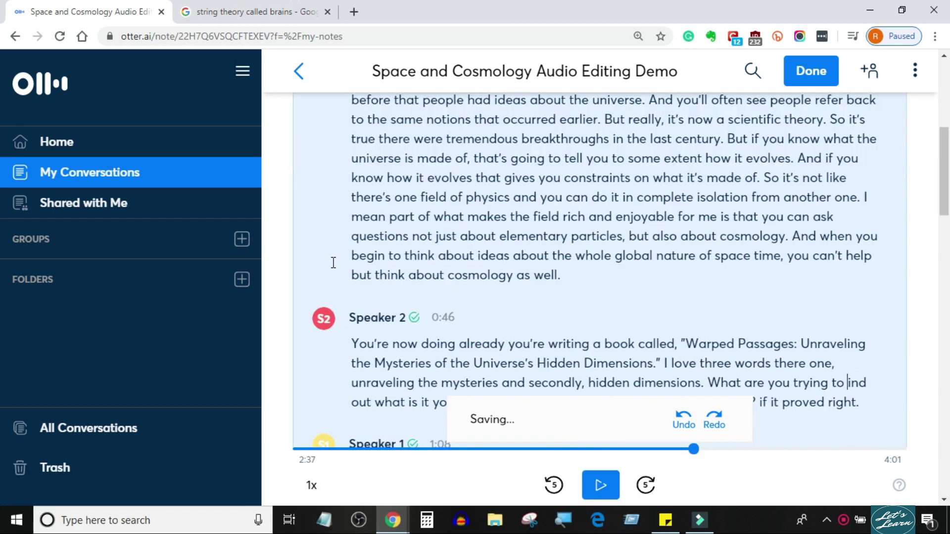
text(f)
key(Right)
key(Right)
key(Right)
key(Right)
text(?)
key(Right)
key(Delete)
text(WI)
- In Speaker 1's 1:08 paragraph, put a period after "for example" and start a new sentence with "Why is gravity so much weaker"
key(Down)
key(Down)
key(BackSpace)
text(a)
key(Down)
key(Down)
key(Left)
key(Left)
key(Left)
key(Left)
key(Left)
key(Left)
key(Left)
key(Left)
key(Left)
key(Left)
key(BackSpace)
text(.)
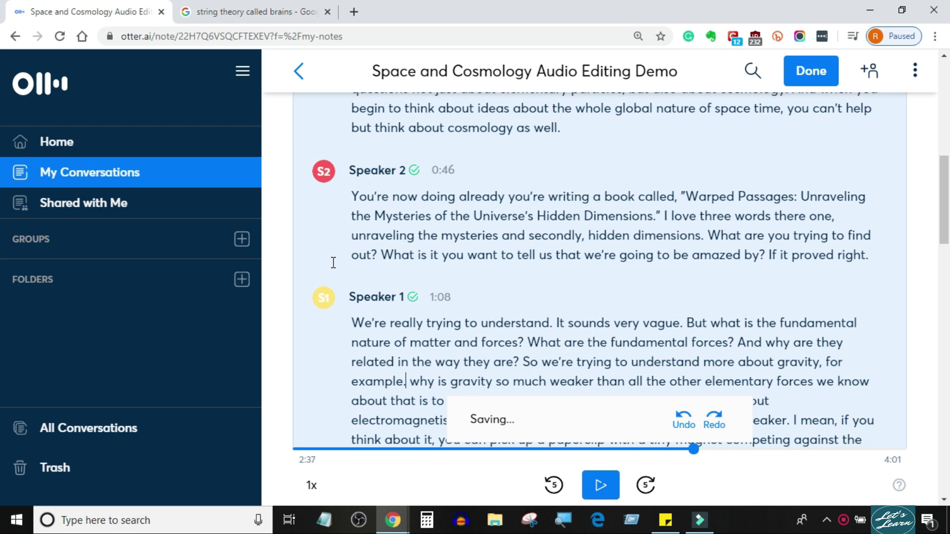
key(Right)
key(Delete)
text(W)
- End the gravity question with a question mark after "we know about" and capitalize "That is to say"
key(Down)
text(?)
key(Right)
key(Delete)
text(T)
- Remove the commas after "I mean" in "I mean if you think about it" and "I mean gravity is not a strong force"
key(Down)
key(Down)
key(Down)
key(ctrl+Right)
key(ctrl+Right)
key(ctrl+Right)
key(ctrl+Right)
key(ctrl+Right)
key(ctrl+Right)
key(ctrl+Right)
key(ctrl+Right)
key(ctrl+Right)
key(ctrl+Right)
key(ctrl+Right)
key(BackSpace)
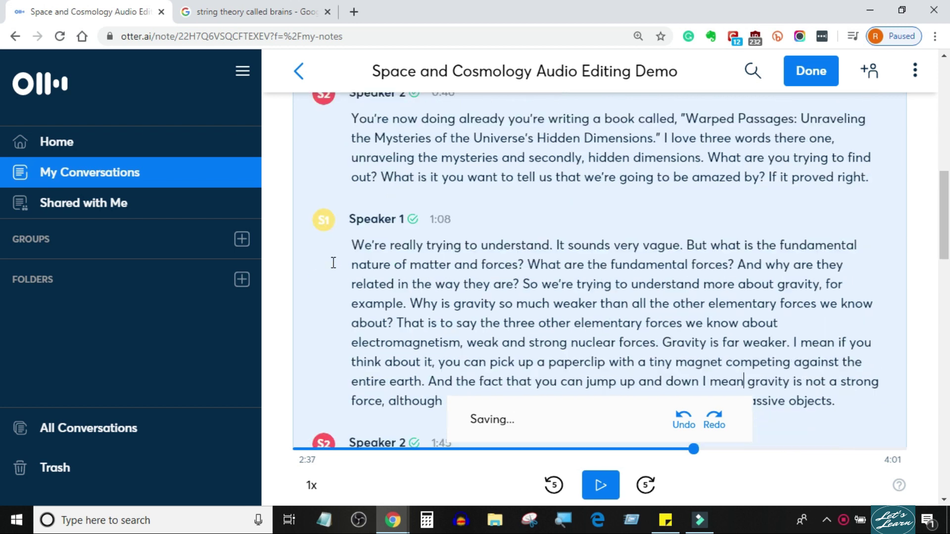
- In Speaker 1's 1:49 paragraph, put a period after "consider it" and start a new sentence with "You throw it away"
key(Down)
key(Down)
key(Down)
key(Down)
key(Down)
key(Down)
key(ctrl+Left)
key(ctrl+Left)
key(ctrl+Left)
key(ctrl+Left)
key(ctrl+Left)
key(ctrl+Left)
key(ctrl+Left)
key(ctrl+Left)
key(ctrl+Left)
key(ctrl+Left)
key(ctrl+Left)
key(ctrl+Left)
key(Left)
key(BackSpace)
text(.)
key(Right)
key(Delete)
text(Y)
- End the question at "the forces to be related" with a question mark and capitalize "You would think"
key(Down)
key(Down)
key(End)
key(ctrl+Left)
key(Left)
key(BackSpace)
text(?)
key(Right)
key(Delete)
text(Y)
- Put a period after "combines it with quantum mechanics" and start a new sentence with "We want to understand"
key(Down)
key(Down)
key(Down)
key(Down)
key(Down)
key(ctrl+Left)
key(ctrl+Left)
key(ctrl+Left)
key(ctrl+Left)
key(Left)
text(.)
key(Right)
key(Delete)
text(W)
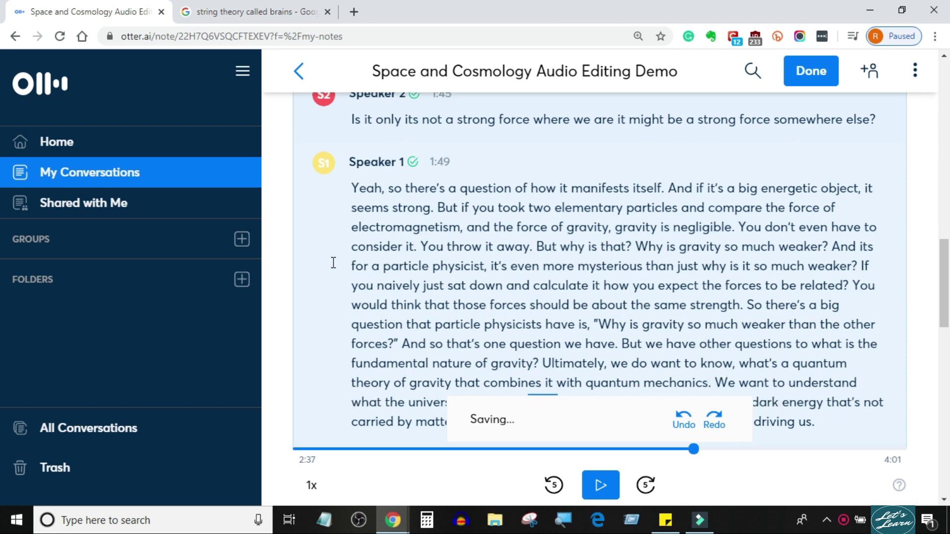
- After "what the universe is made of?", capitalize "What" to begin the question "What is the dark matter?"
key(Down)
key(ctrl+Left)
key(ctrl+Left)
key(ctrl+Left)
key(ctrl+Left)
key(ctrl+Left)
key(ctrl+Left)
key(ctrl+Left)
key(ctrl+Left)
key(Delete)
text(W)
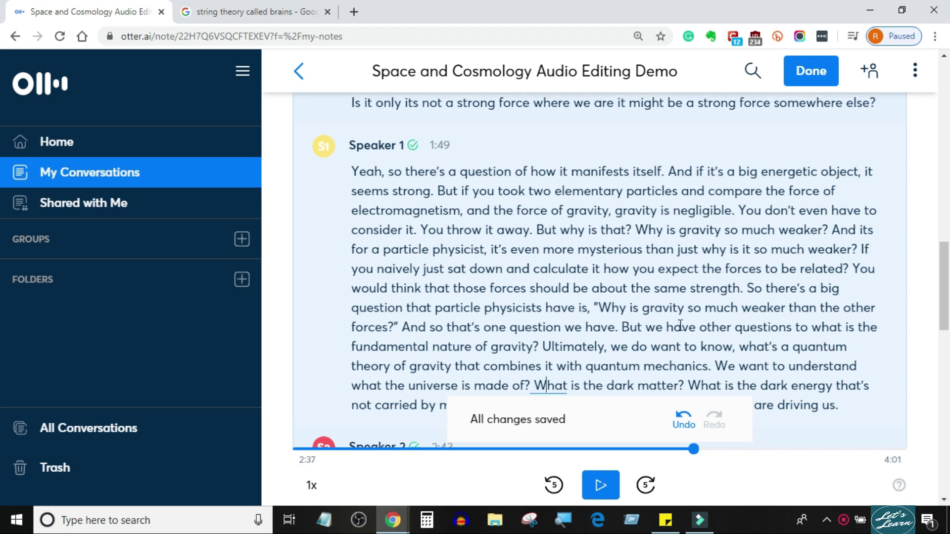
- Finish editing the transcript and look over the corrected text
scroll(681, 325, up, 15)
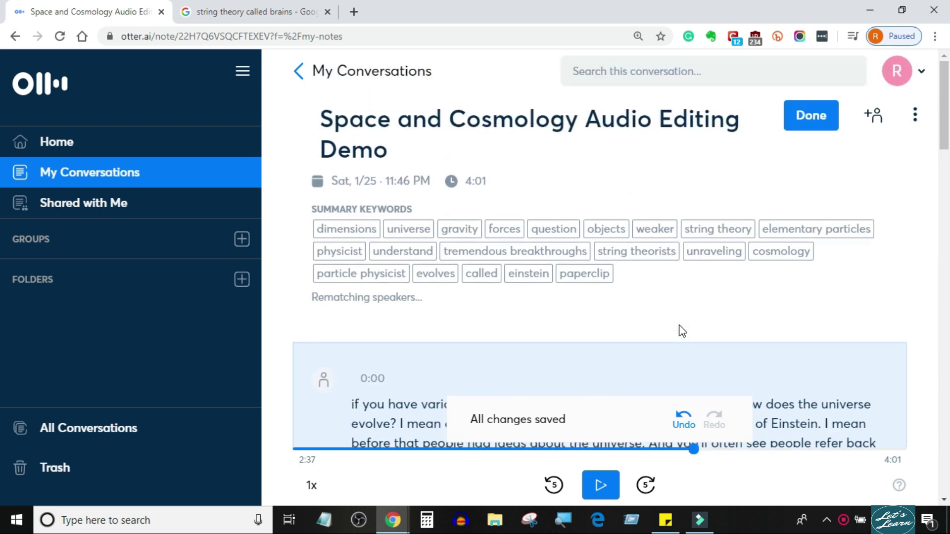
scroll(682, 331, down, 4)
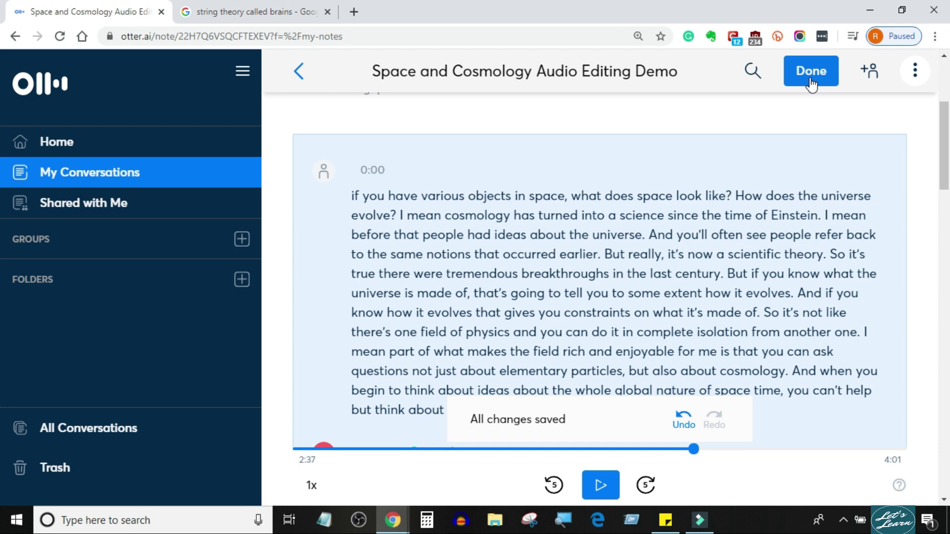
click(812, 84)
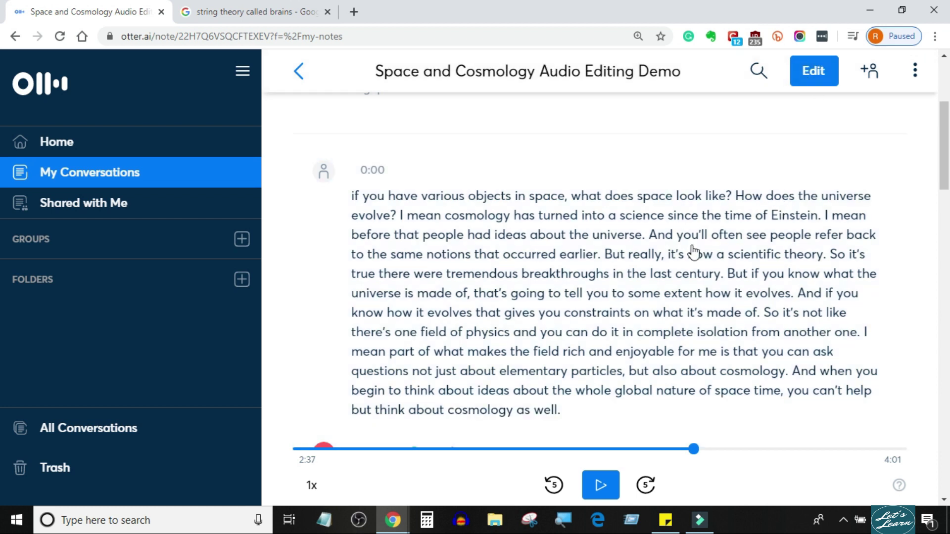
scroll(683, 257, down, 8)
scroll(683, 257, down, 10)
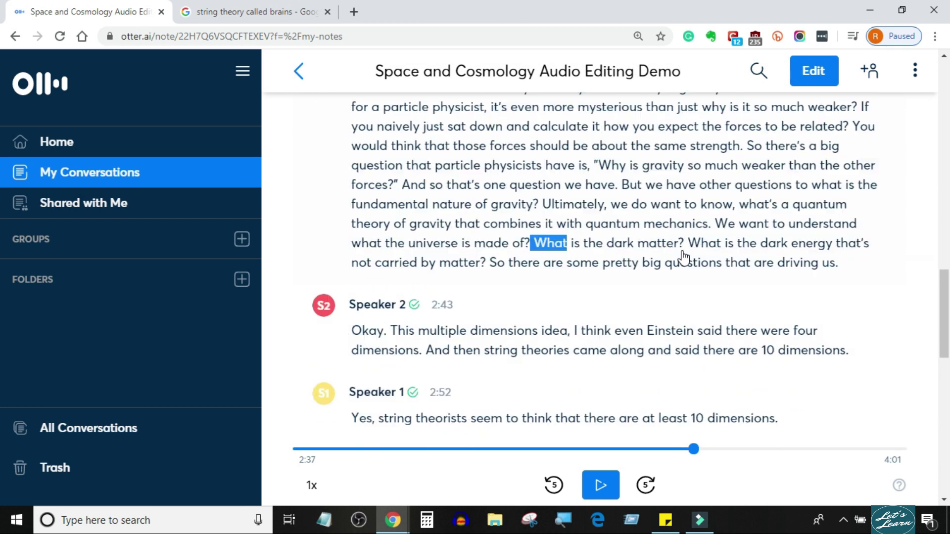
scroll(685, 255, up, 15)
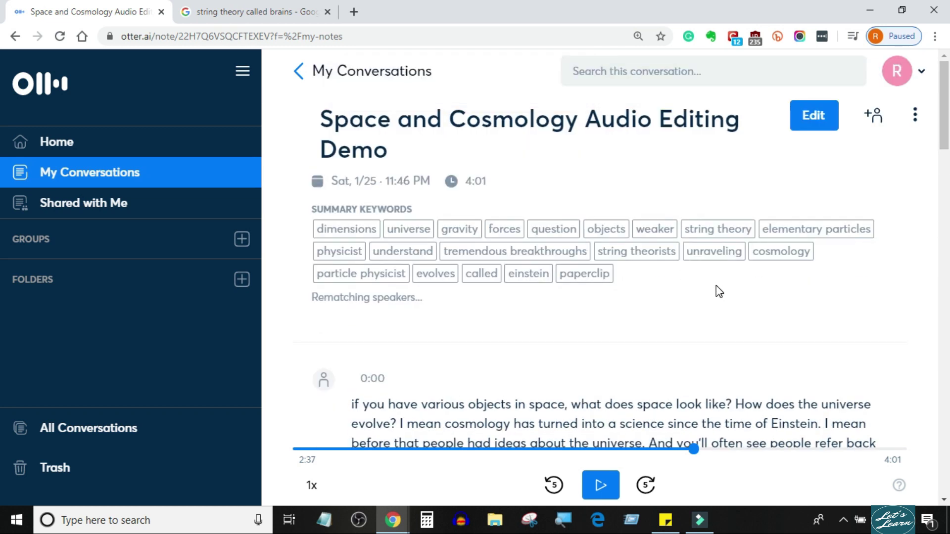
- Export the transcript's text in TXT format and save it in Downloads as "Space and Cosmology Audio Editing Demo_otter.ai"
click(915, 119)
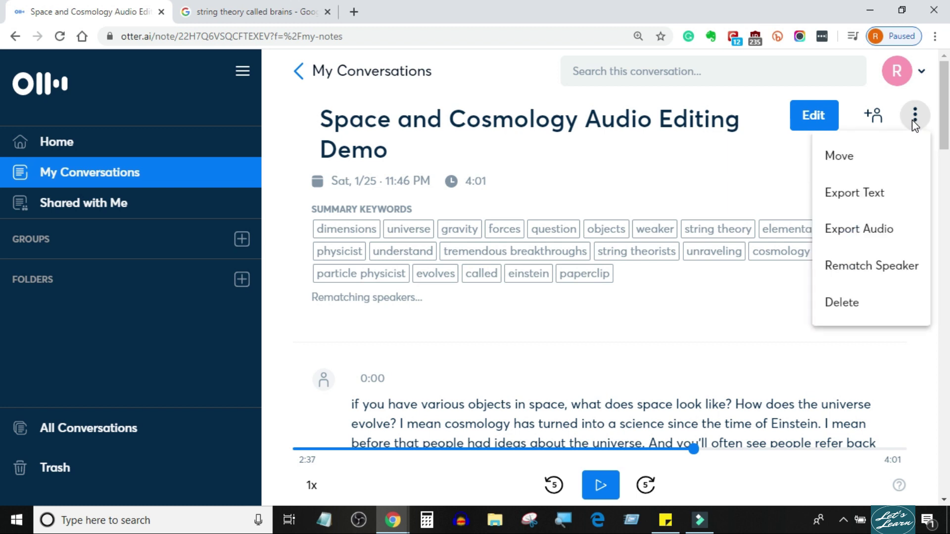
click(869, 193)
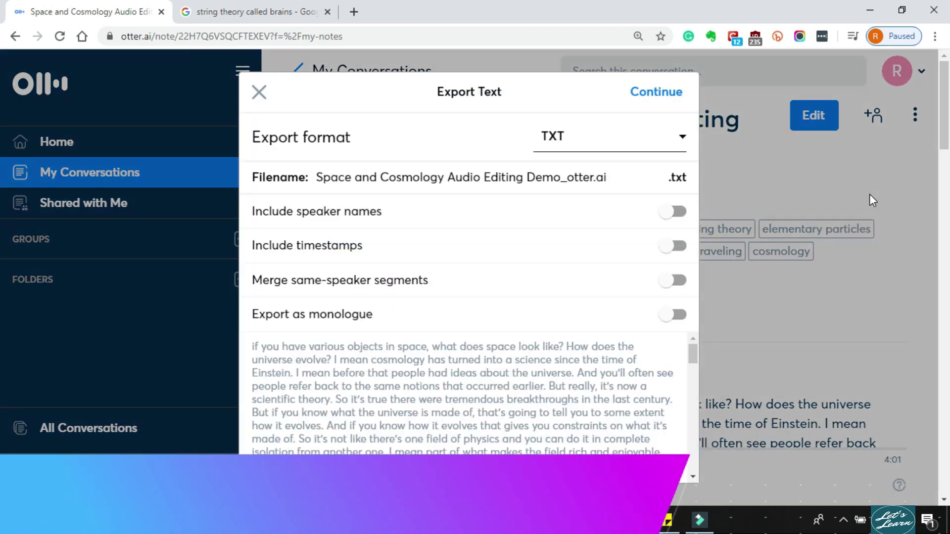
click(653, 92)
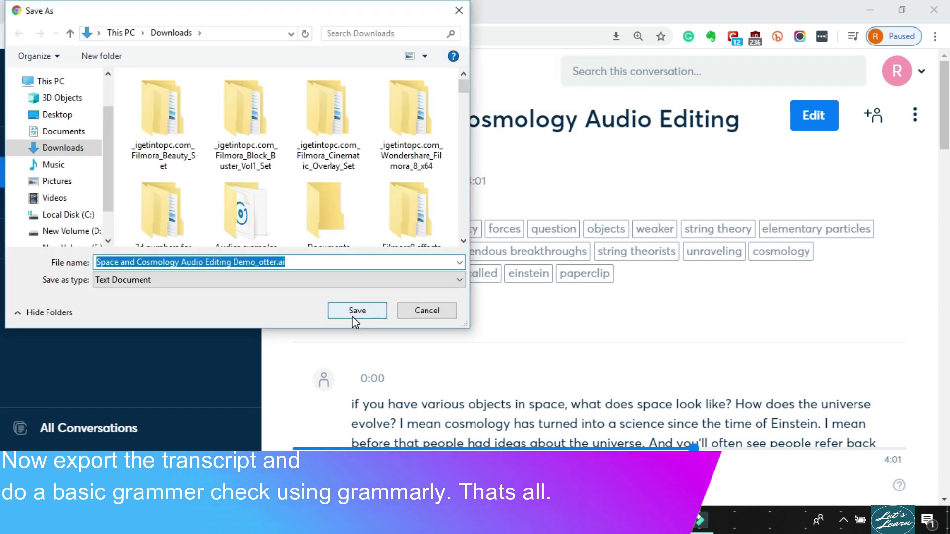
click(360, 311)
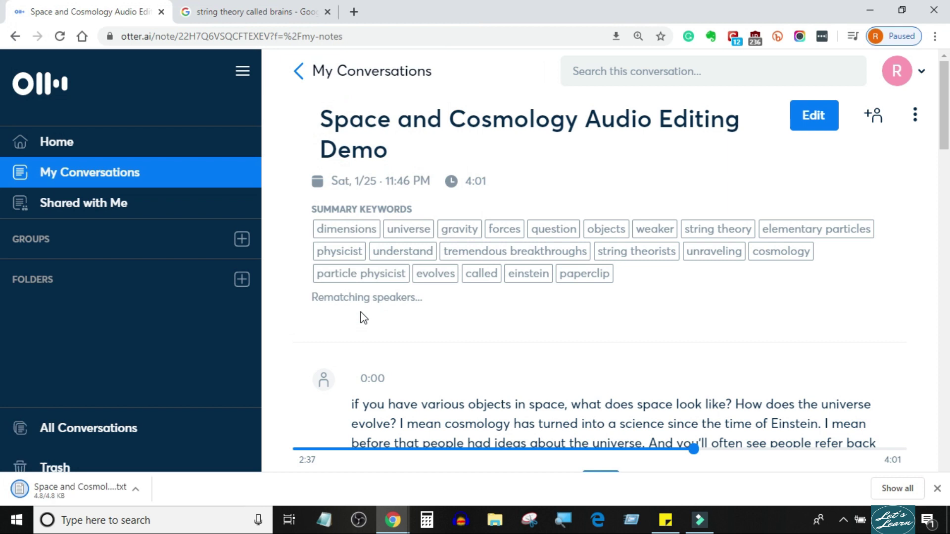